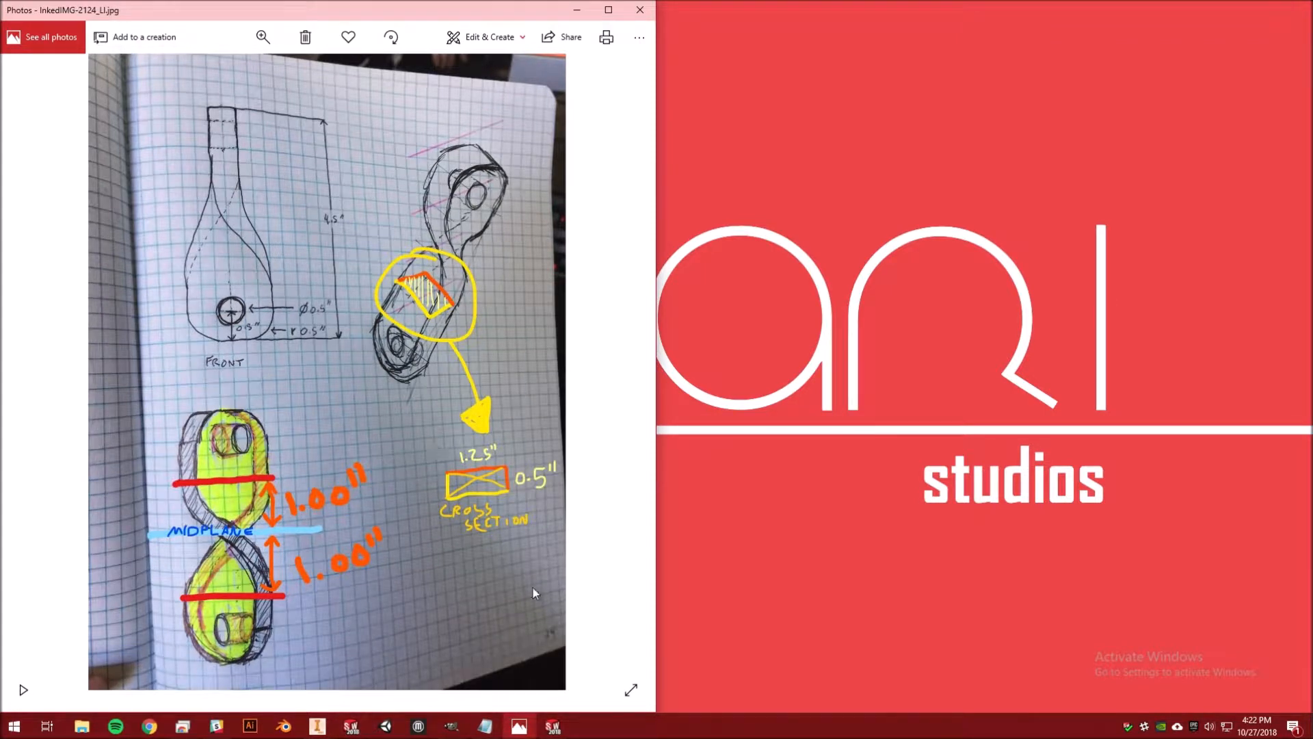
Step: Bring up the dimension notes in Notepad, and create a new part document in SOLIDWORKS
{"action": "left_click", "coordinate": [485, 726]}
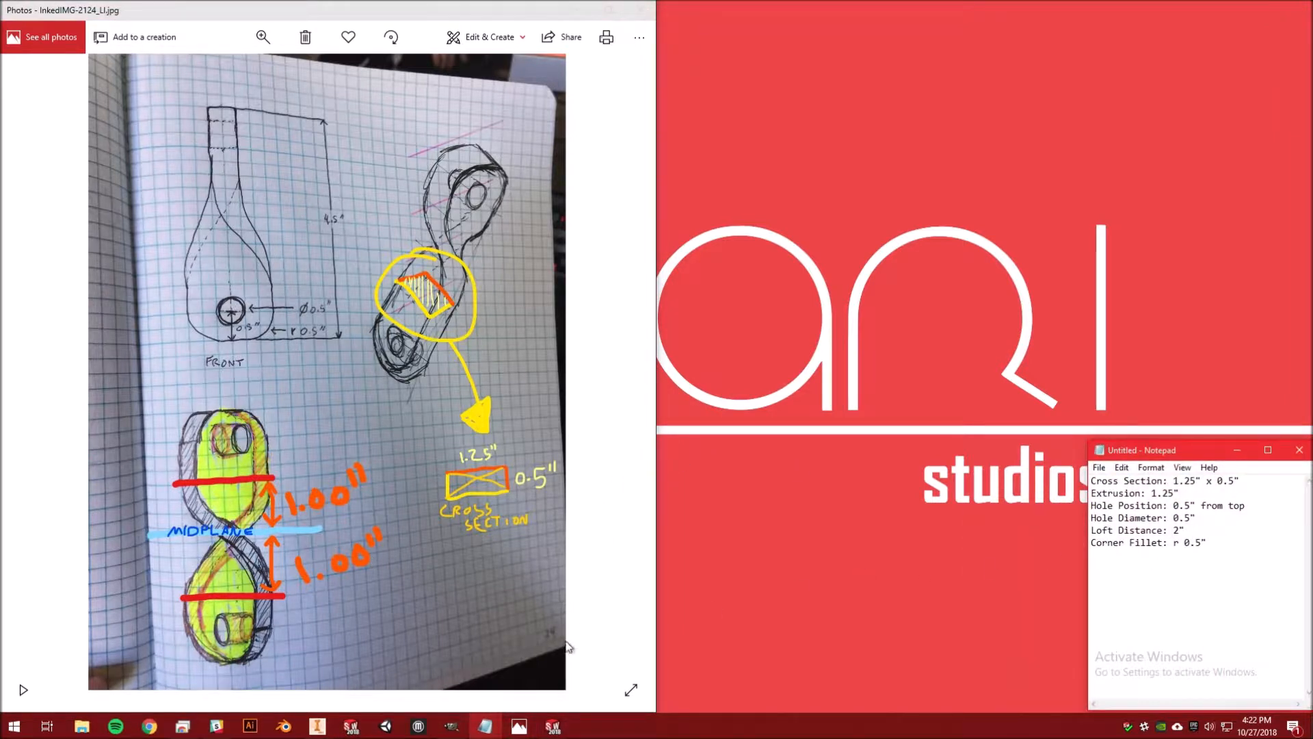
{"action": "mouse_move", "coordinate": [559, 730]}
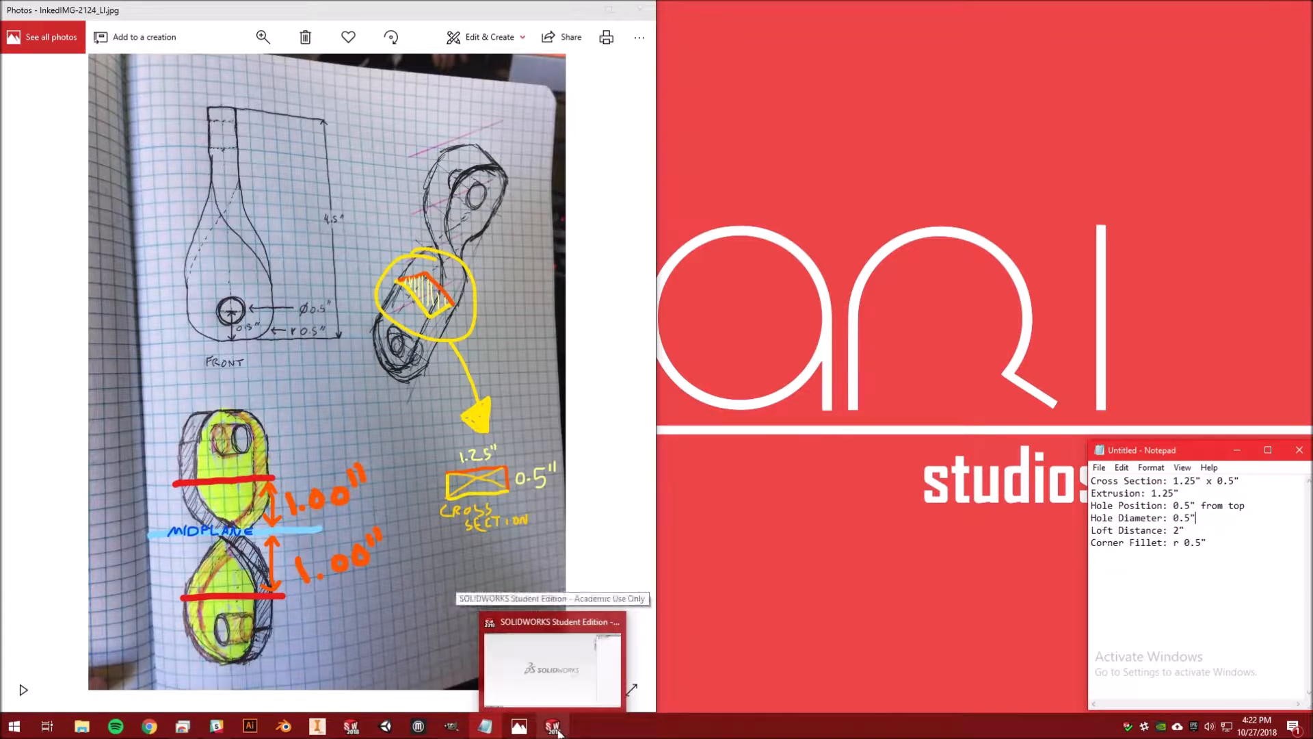
{"action": "left_click", "coordinate": [553, 727]}
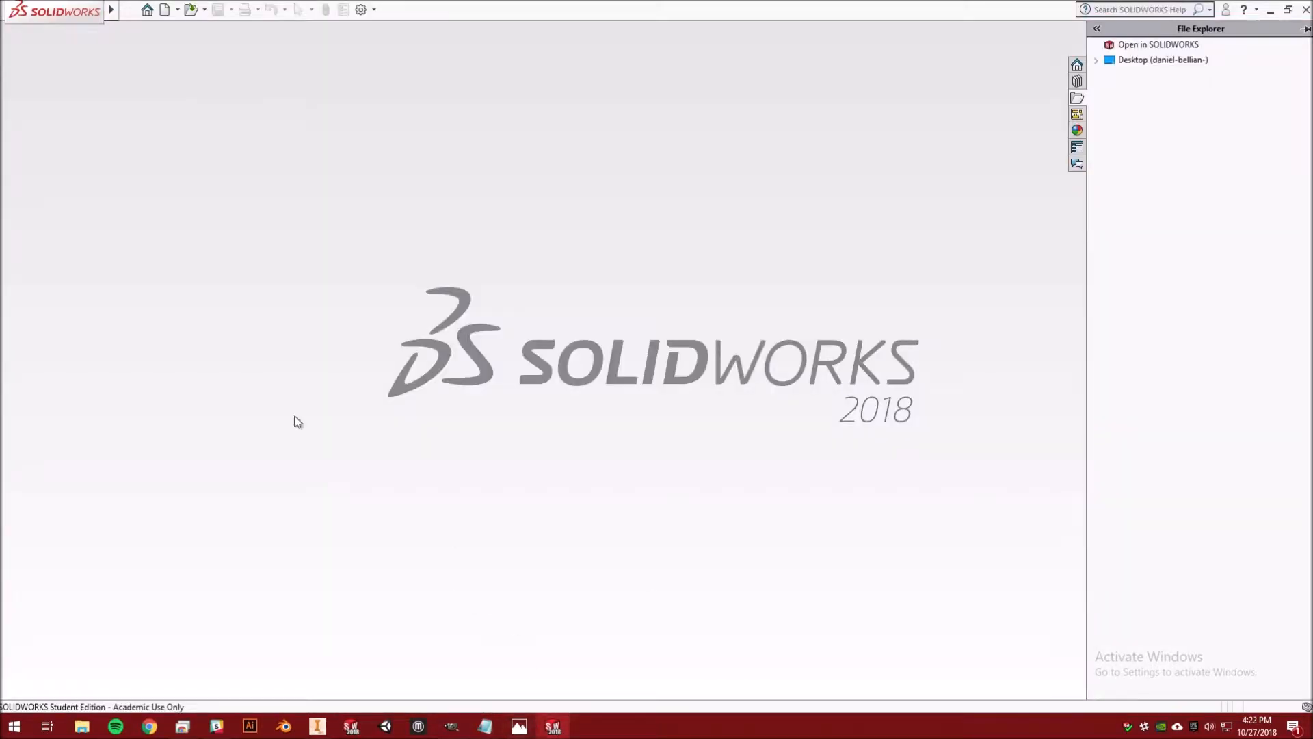
{"action": "left_click", "coordinate": [130, 9]}
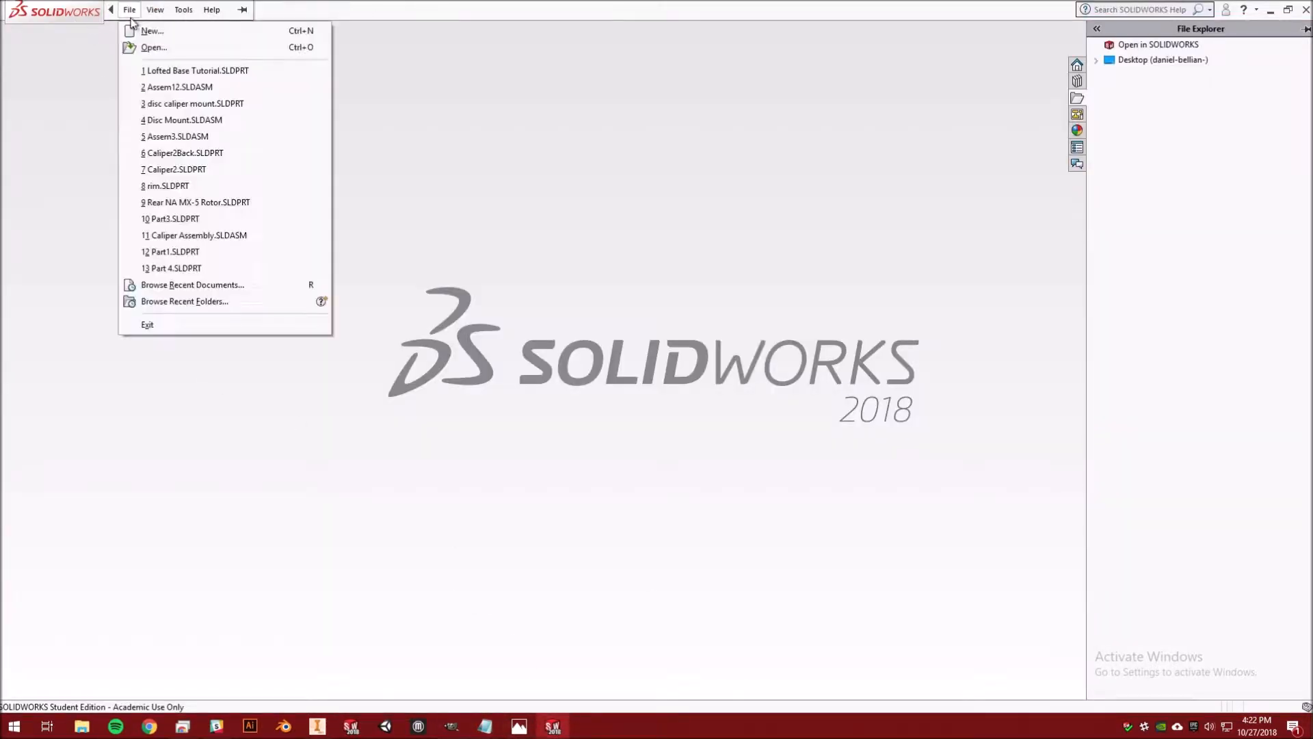
{"action": "left_click", "coordinate": [146, 32]}
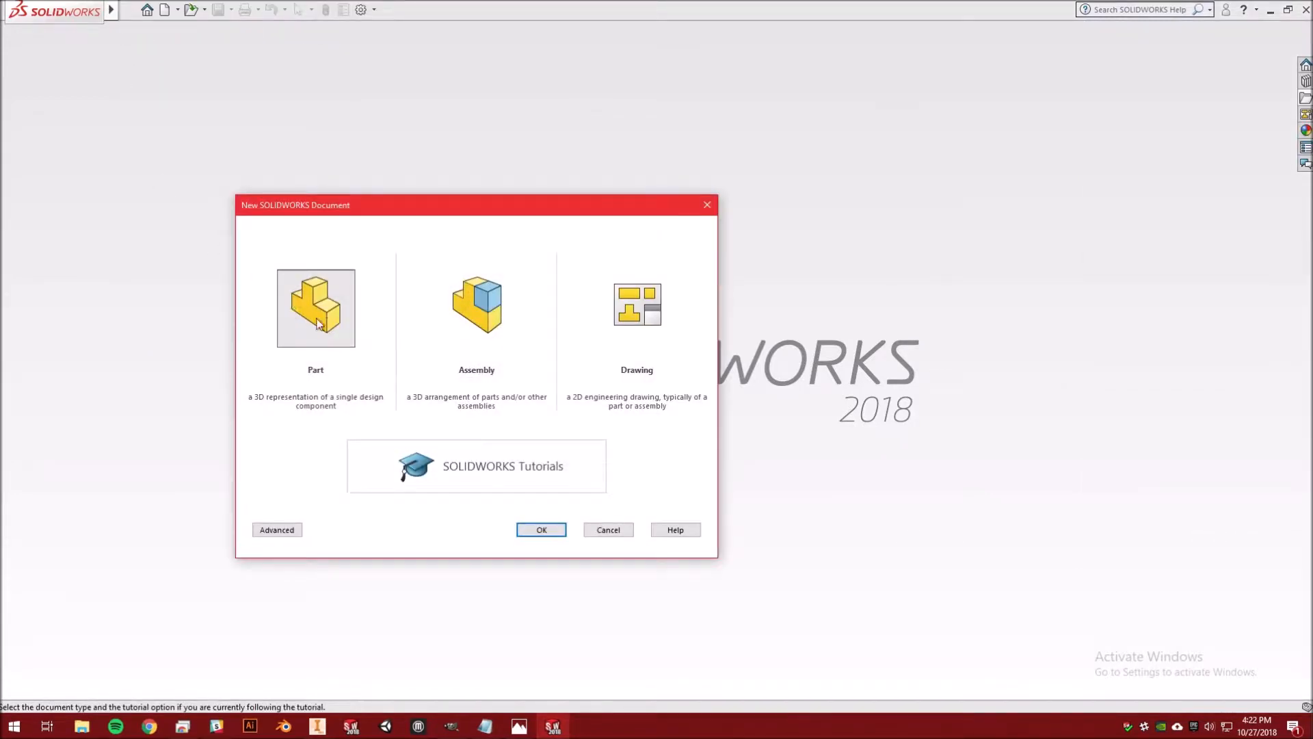
{"action": "left_click", "coordinate": [541, 530]}
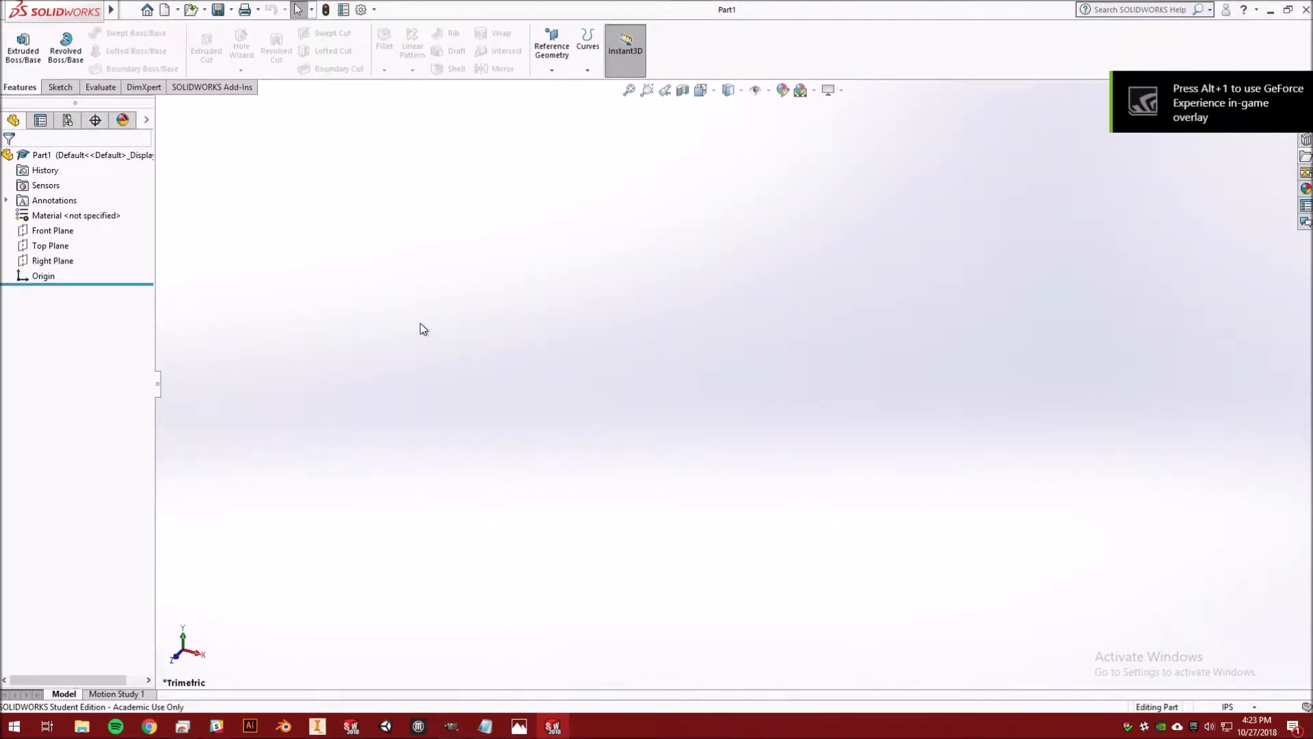
Step: Check the midplane spacing on the reference sketch in Photos, and create a SOLIDWORKS reference plane offset 1.00 in from the Front Plane
{"action": "left_click", "coordinate": [519, 726]}
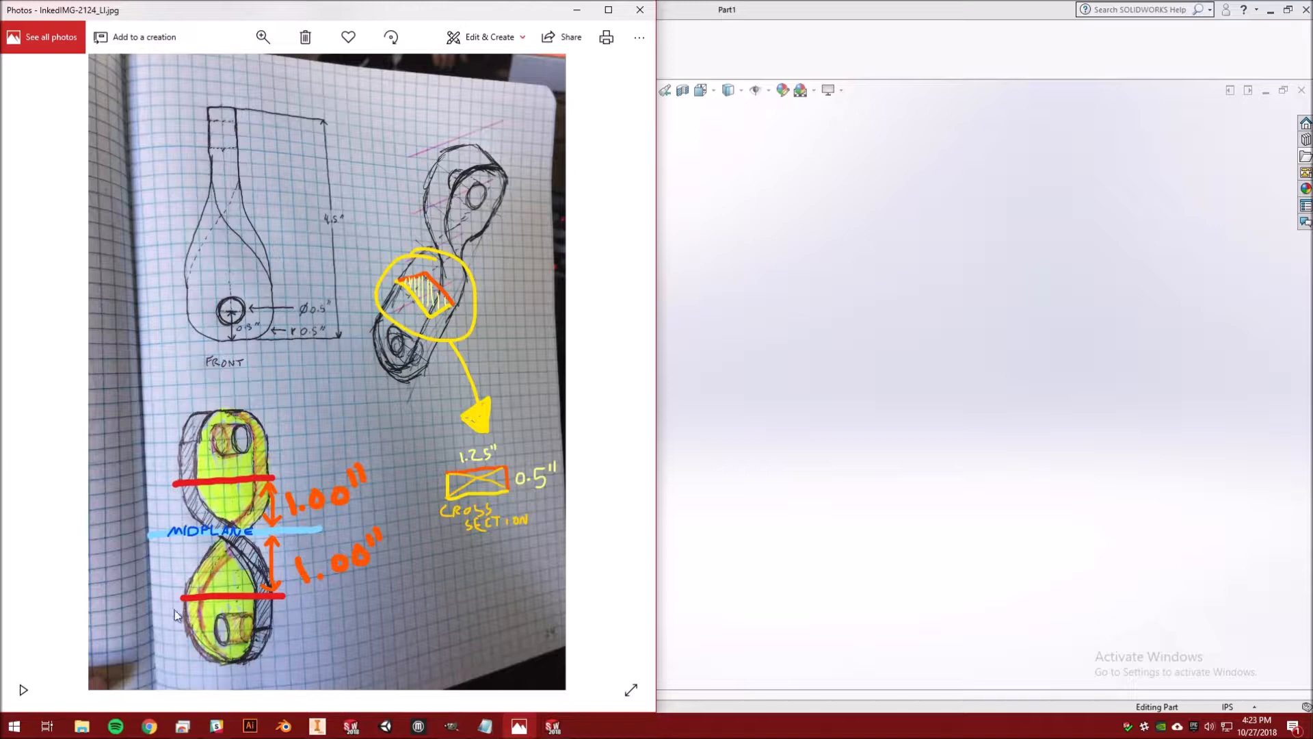
{"action": "left_click", "coordinate": [733, 5]}
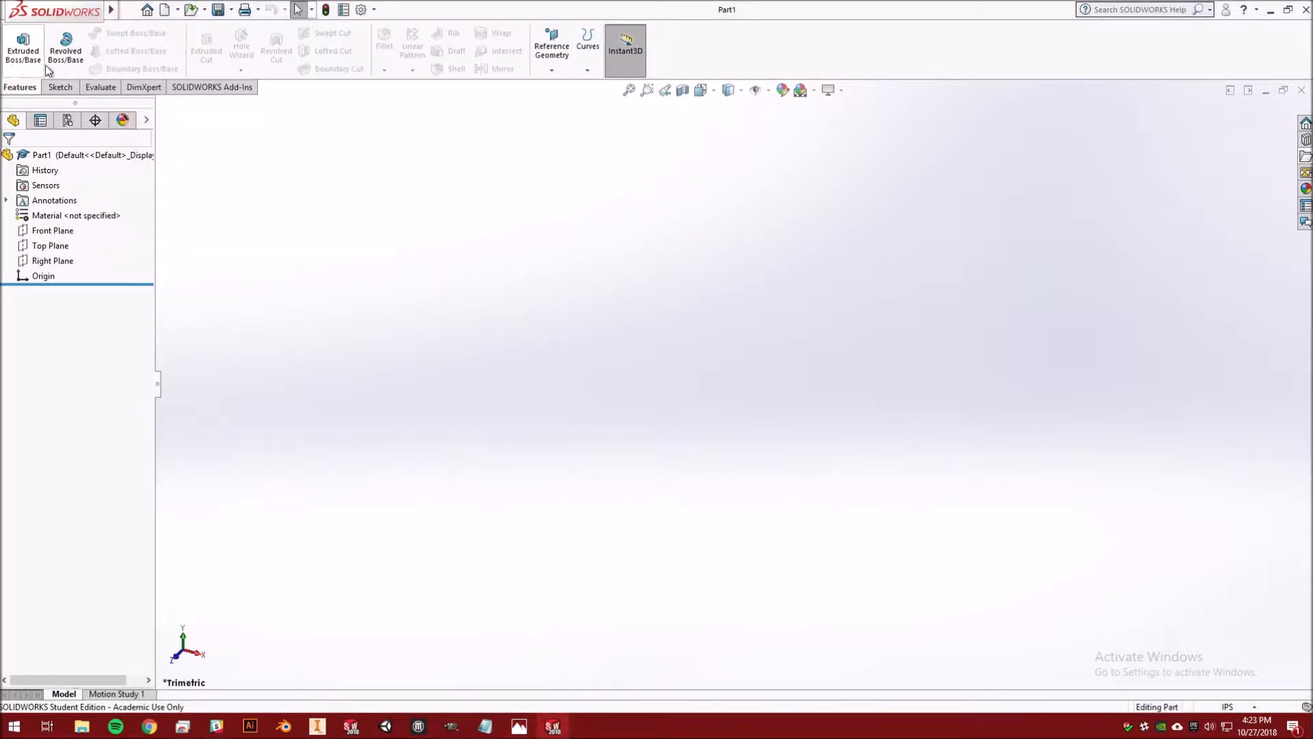
{"action": "left_click", "coordinate": [552, 71]}
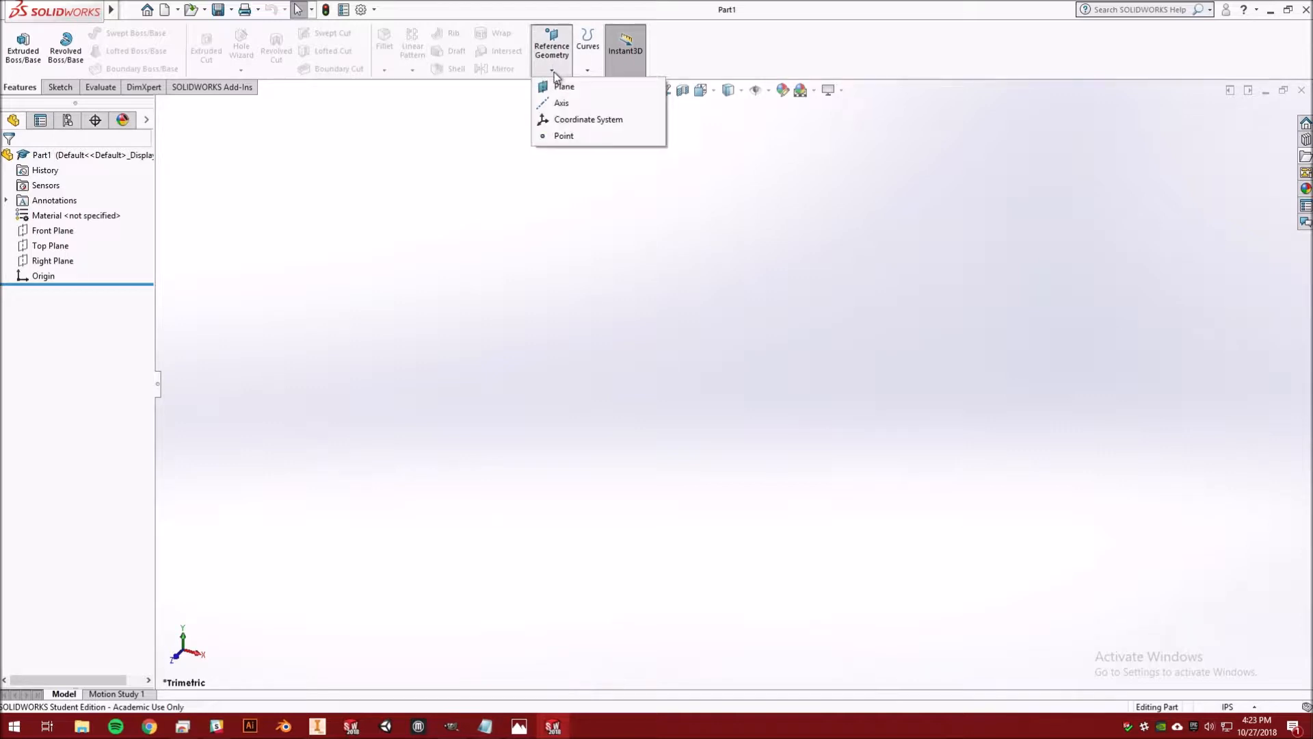
{"action": "left_click", "coordinate": [558, 89]}
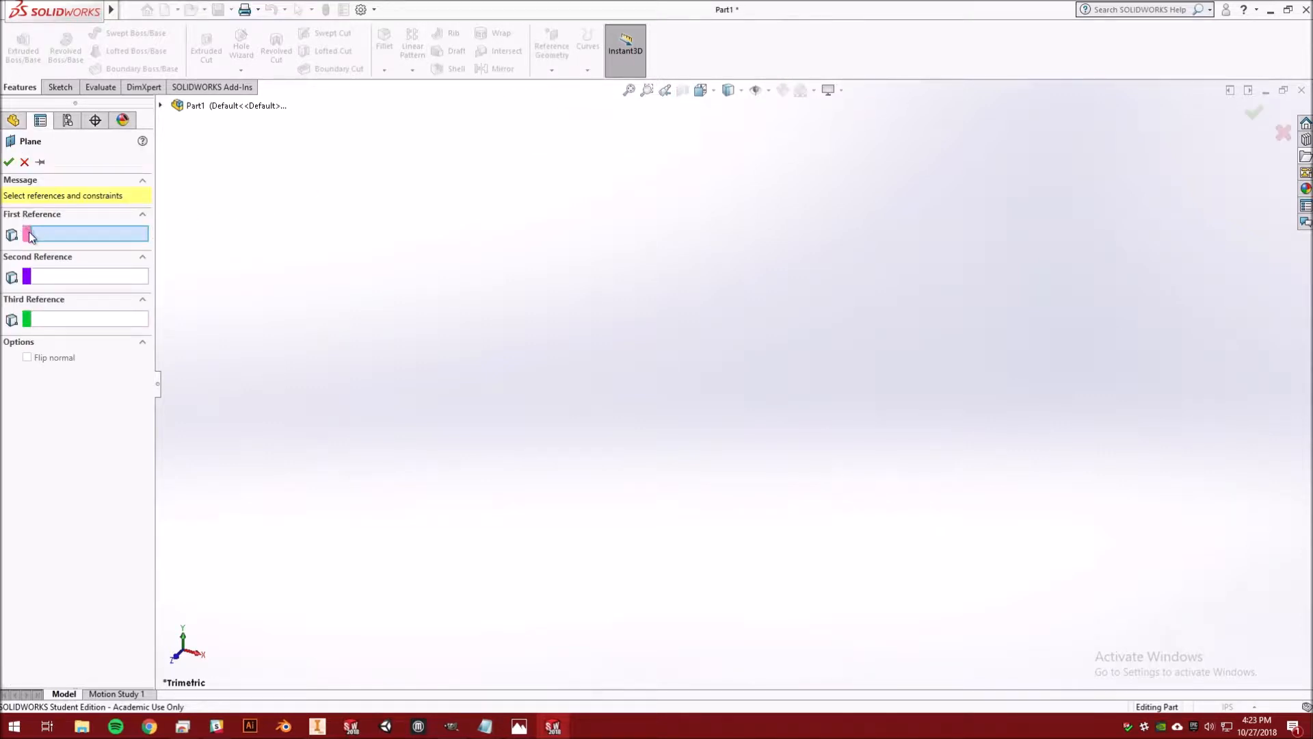
{"action": "left_click", "coordinate": [160, 106]}
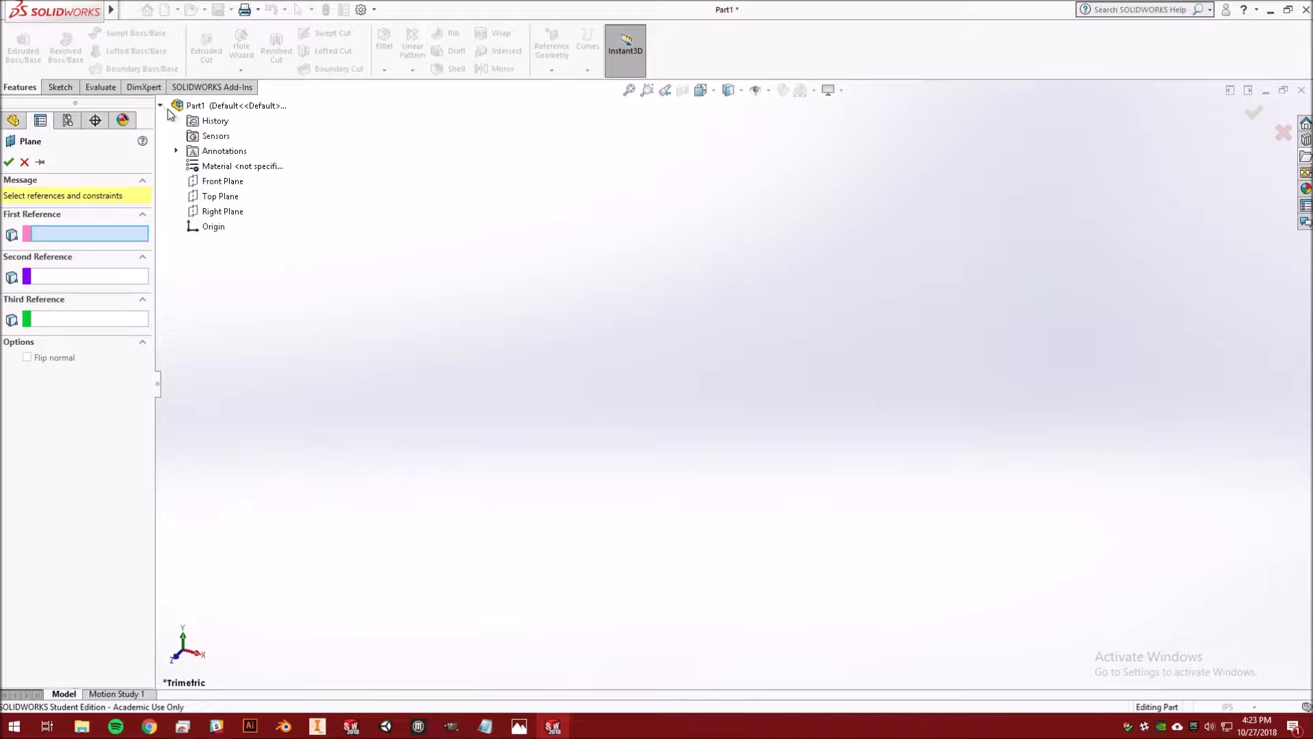
{"action": "left_click", "coordinate": [209, 186]}
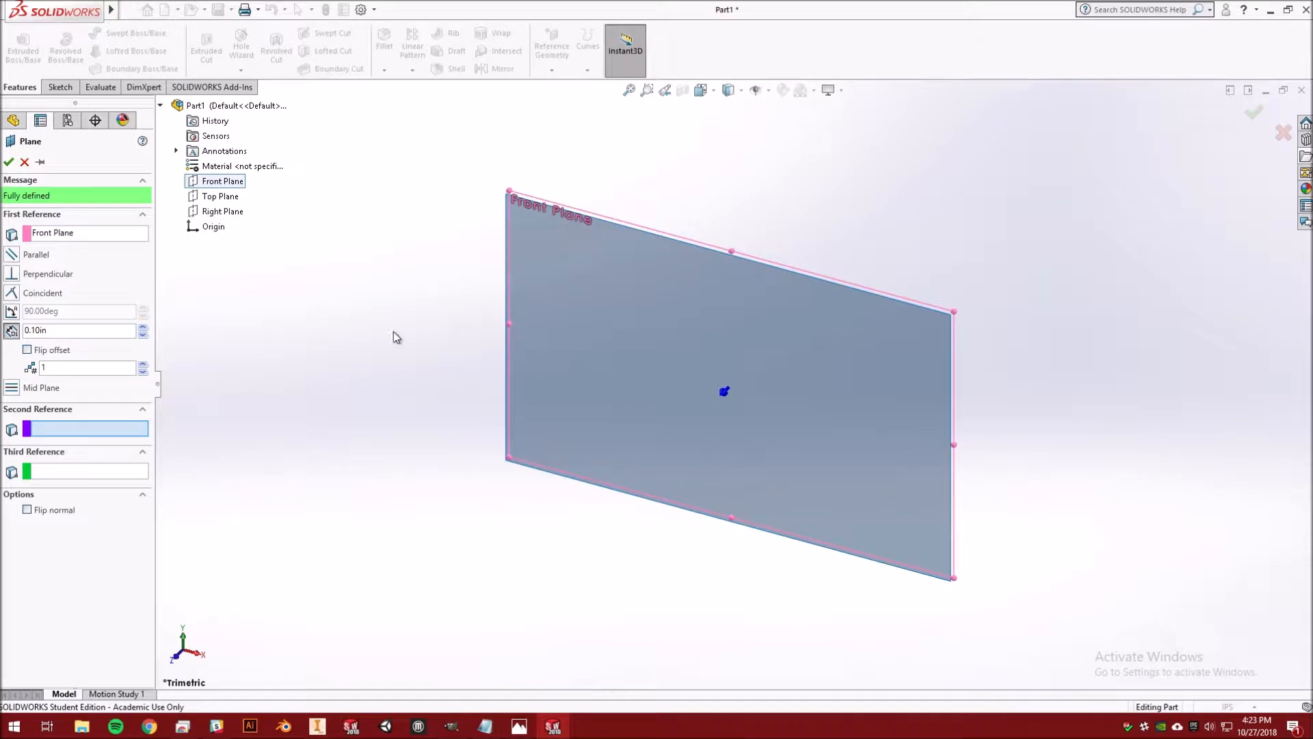
{"action": "double_click", "coordinate": [61, 331]}
{"action": "type", "text": "1.00"}
{"action": "key", "text": "Return"}
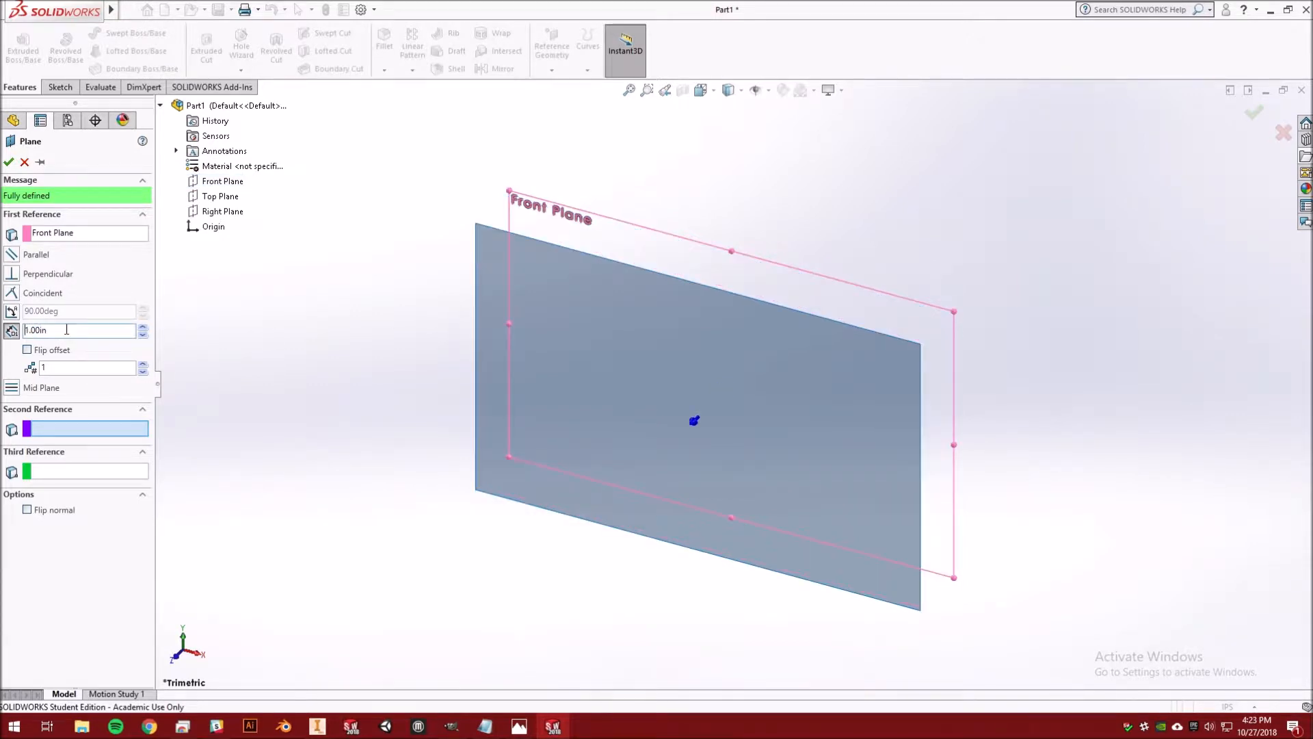
{"action": "middle_click_drag", "start_coordinate": [531, 385], "coordinate": [475, 354]}
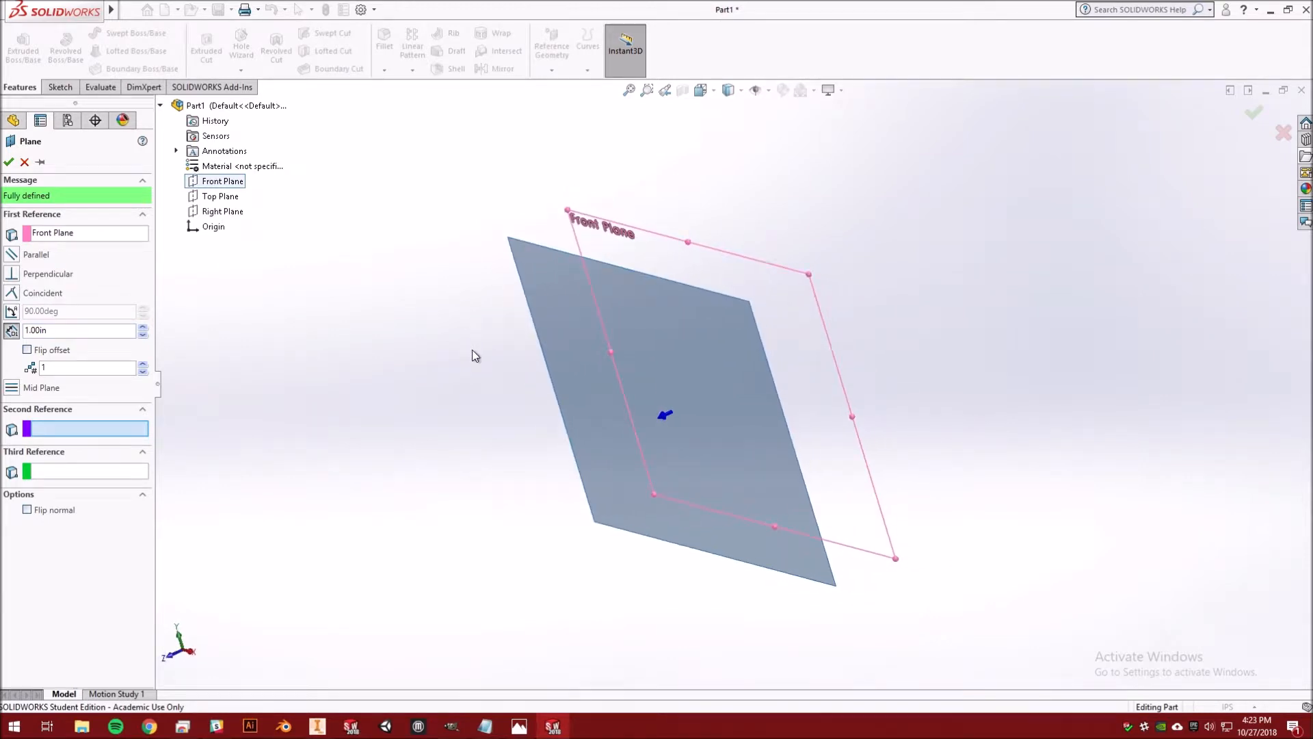
{"action": "left_click", "coordinate": [9, 163]}
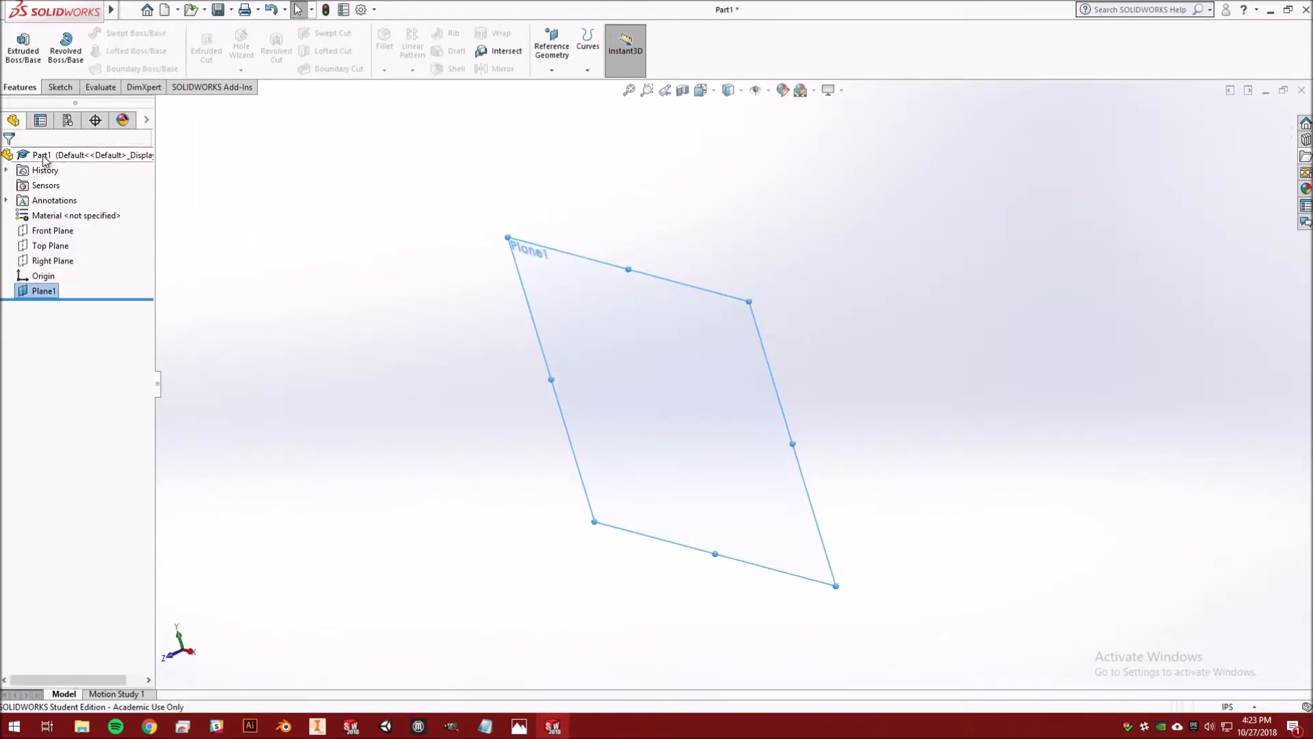
Step: Create a second reference plane offset 1.00 in from the Front Plane with the offset direction flipped
{"action": "left_click", "coordinate": [42, 233]}
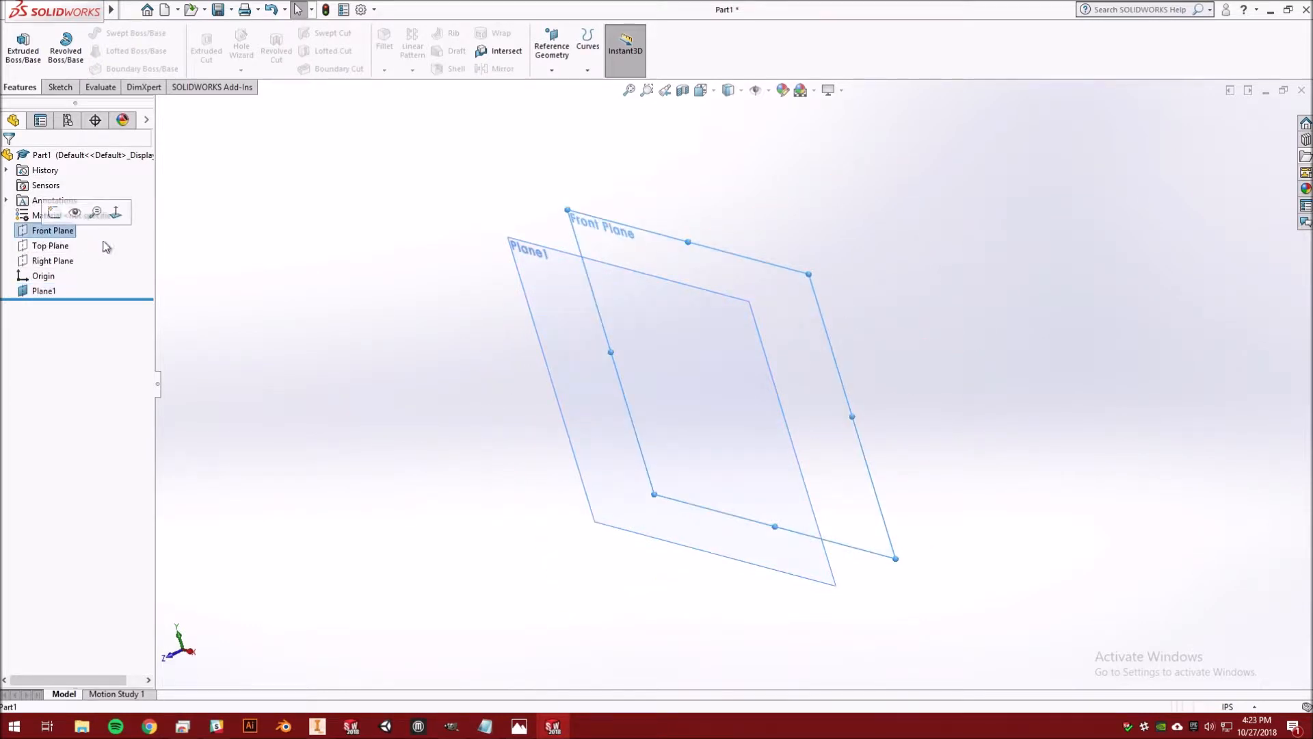
{"action": "left_click", "coordinate": [552, 70]}
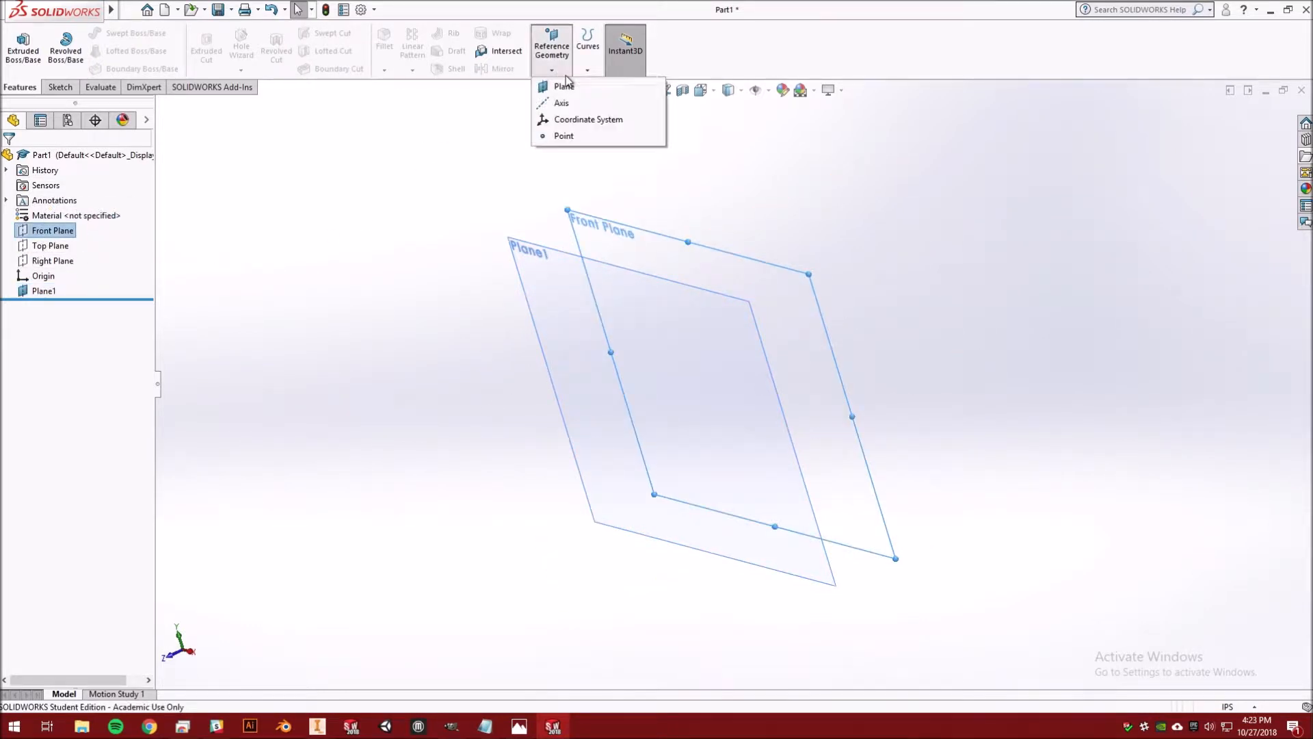
{"action": "left_click", "coordinate": [568, 88]}
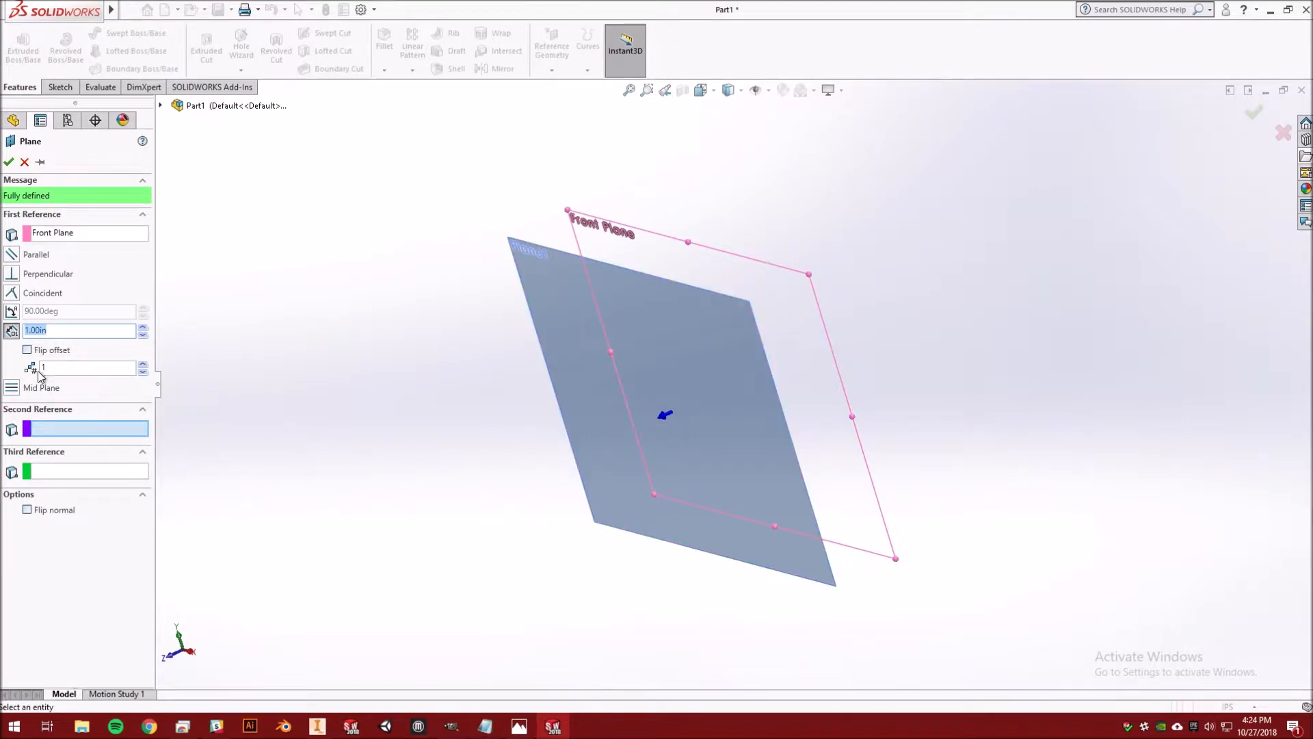
{"action": "left_click", "coordinate": [28, 351]}
{"action": "mouse_move", "coordinate": [515, 436]}
{"action": "middle_mouse_down"}
{"action": "mouse_move", "coordinate": [472, 414]}
{"action": "mouse_move", "coordinate": [494, 431]}
{"action": "middle_mouse_up"}
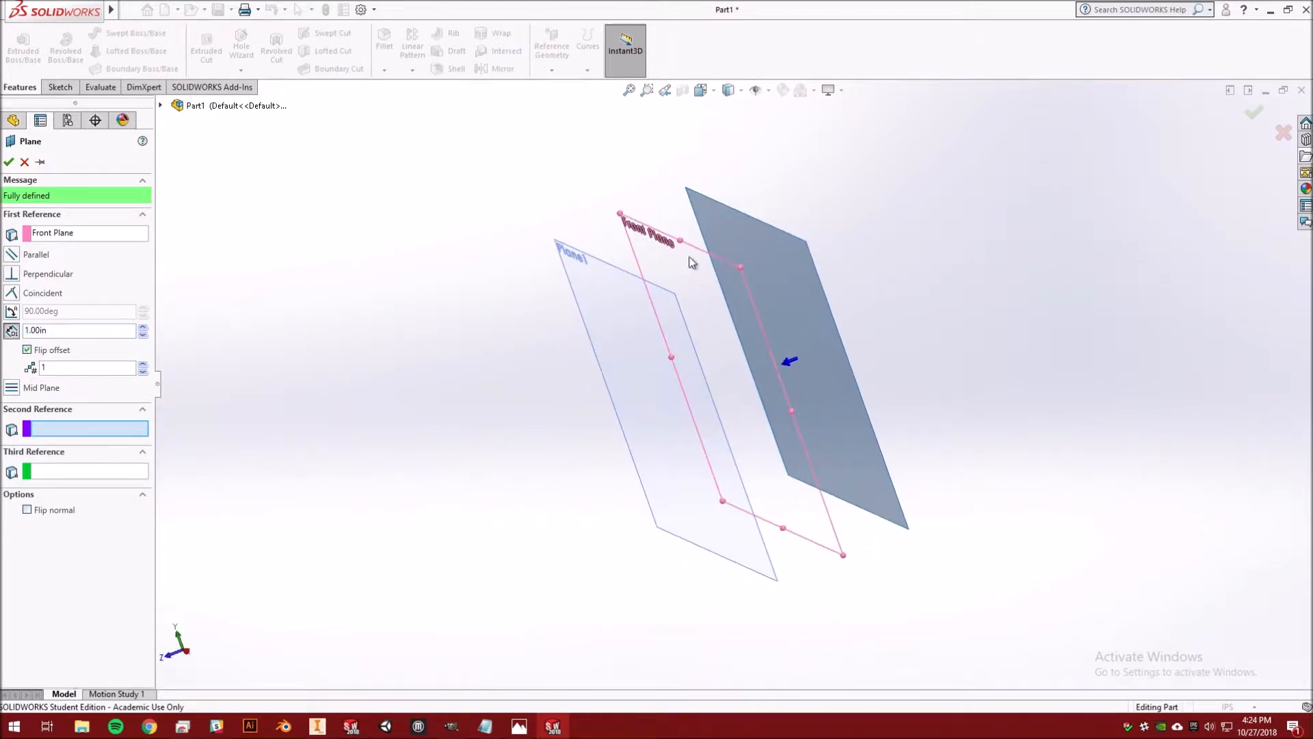
{"action": "middle_click_drag", "start_coordinate": [411, 285], "coordinate": [450, 286]}
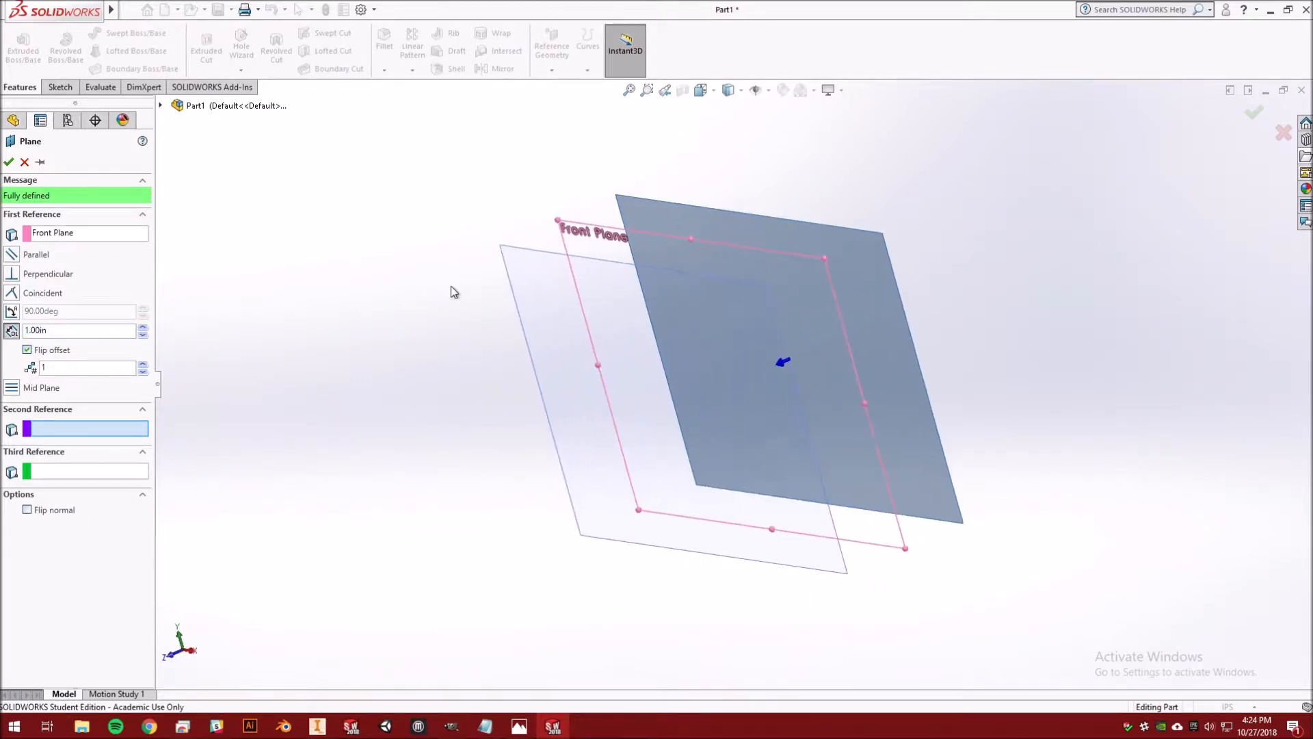
{"action": "left_click", "coordinate": [9, 161]}
{"action": "middle_click_drag", "start_coordinate": [655, 589], "coordinate": [700, 595]}
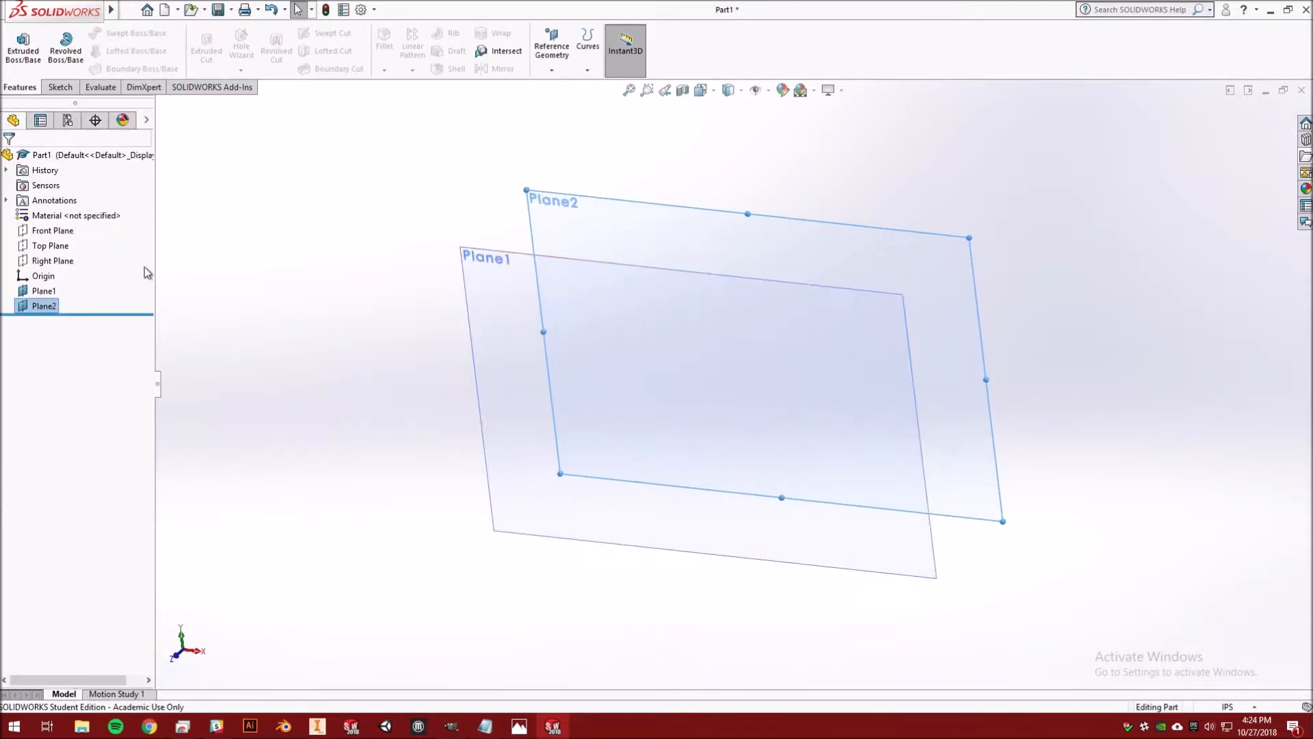
Step: Check the cross section in Photos, and sketch a center rectangle about 2.7 by 0.93 in on Plane2, centred on the origin
{"action": "left_click", "coordinate": [66, 88]}
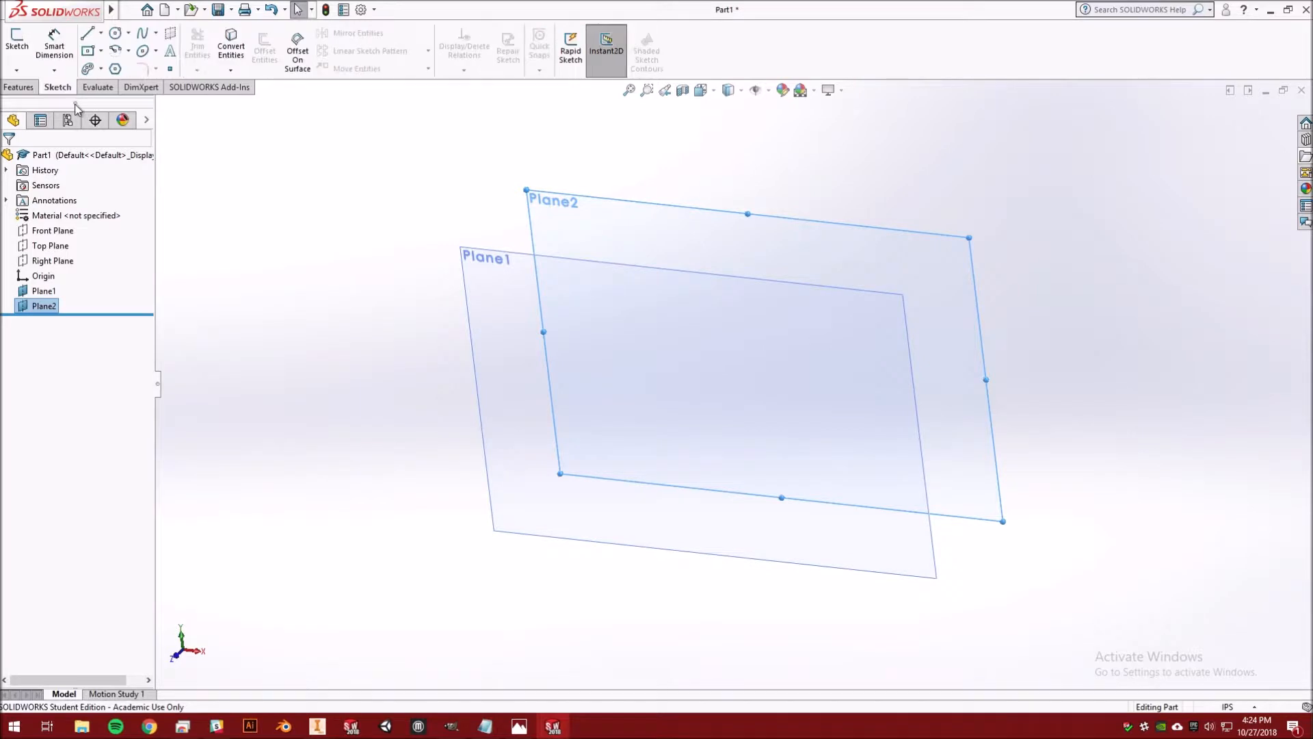
{"action": "left_click", "coordinate": [519, 725]}
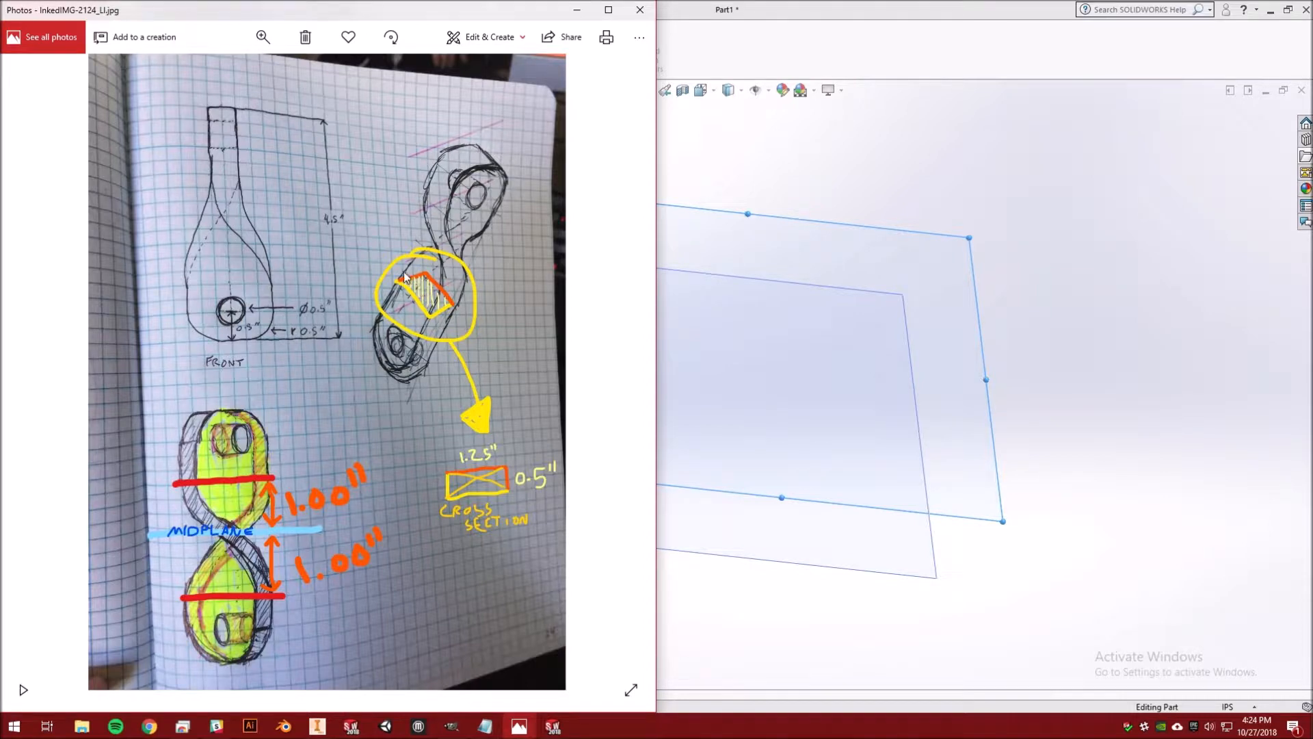
{"action": "left_click", "coordinate": [726, 18]}
{"action": "middle_click_drag", "start_coordinate": [592, 425], "coordinate": [656, 367]}
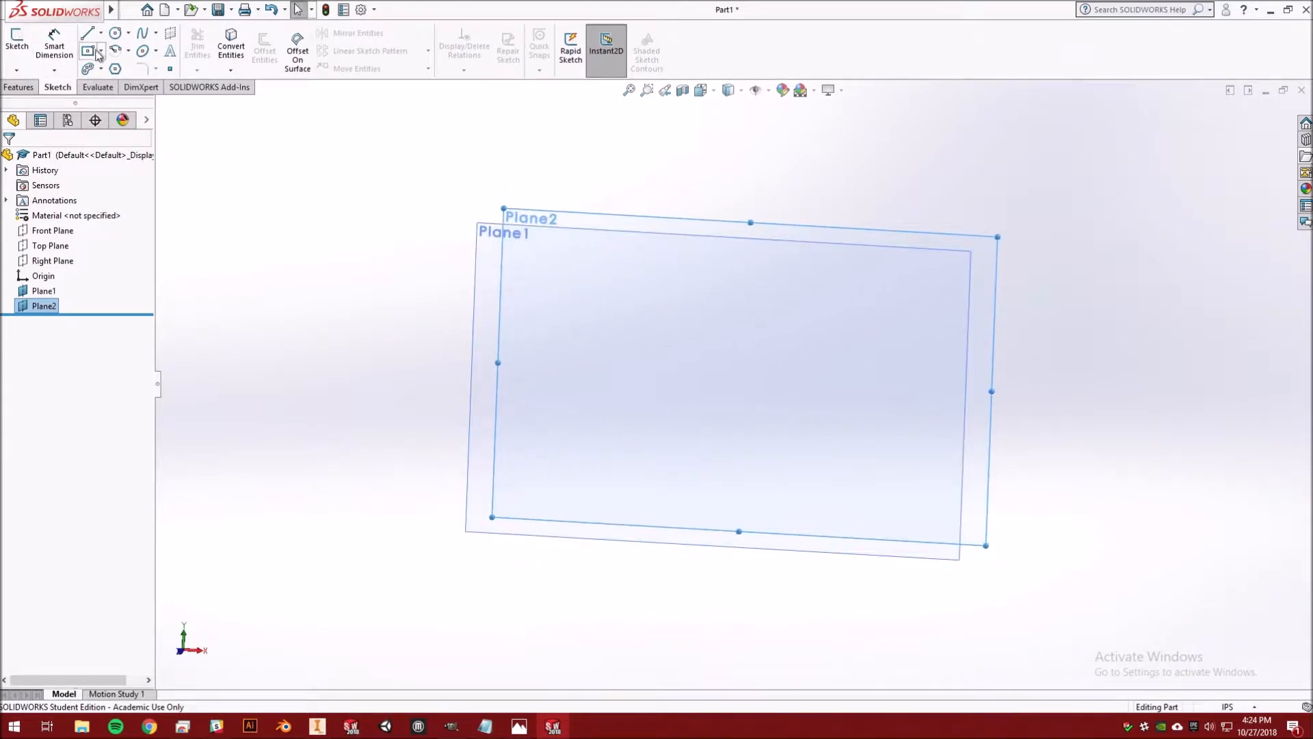
{"action": "left_click", "coordinate": [100, 51]}
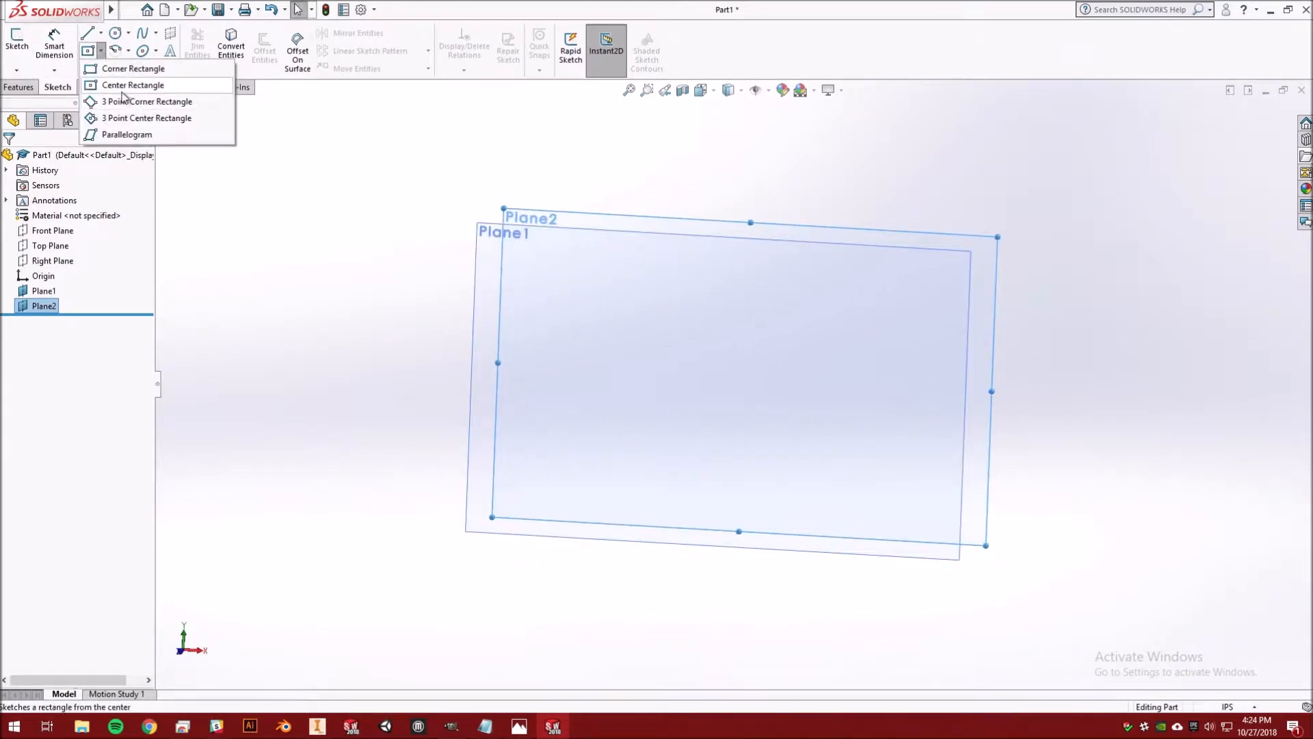
{"action": "left_click", "coordinate": [116, 88]}
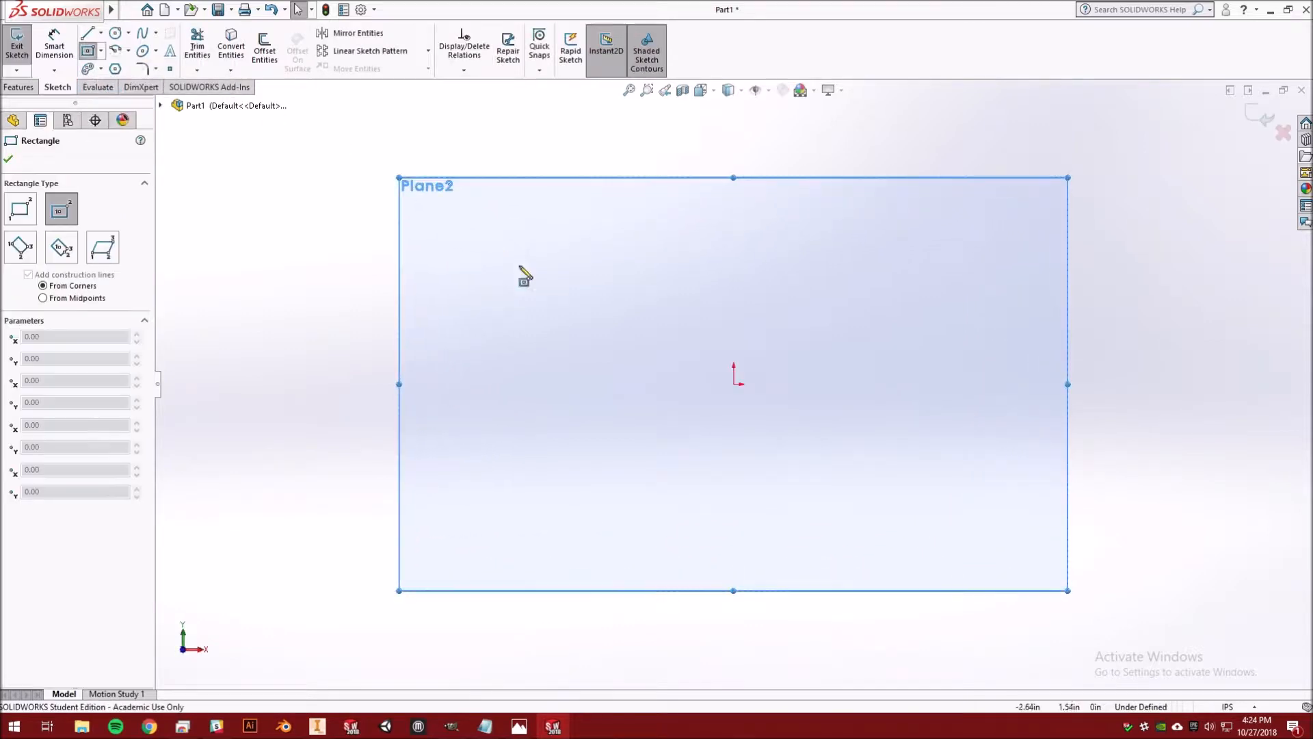
{"action": "left_click", "coordinate": [734, 384]}
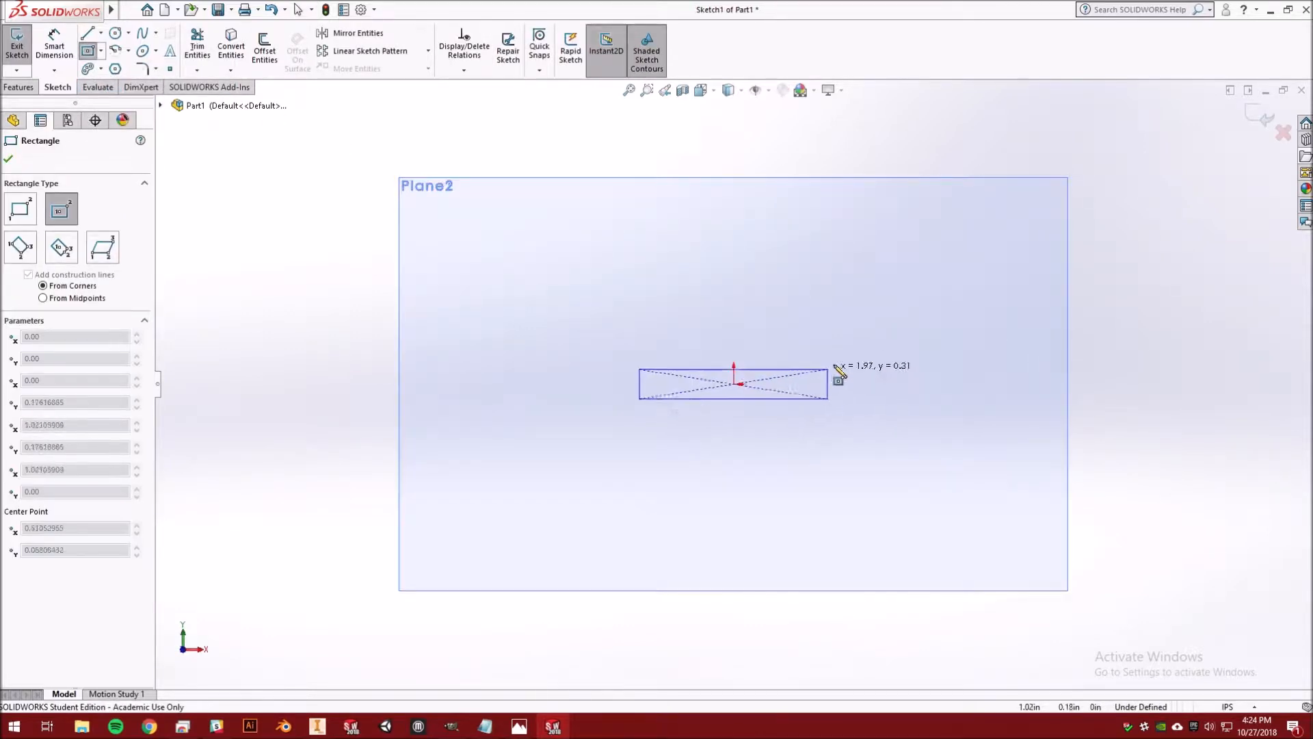
{"action": "left_click", "coordinate": [864, 340]}
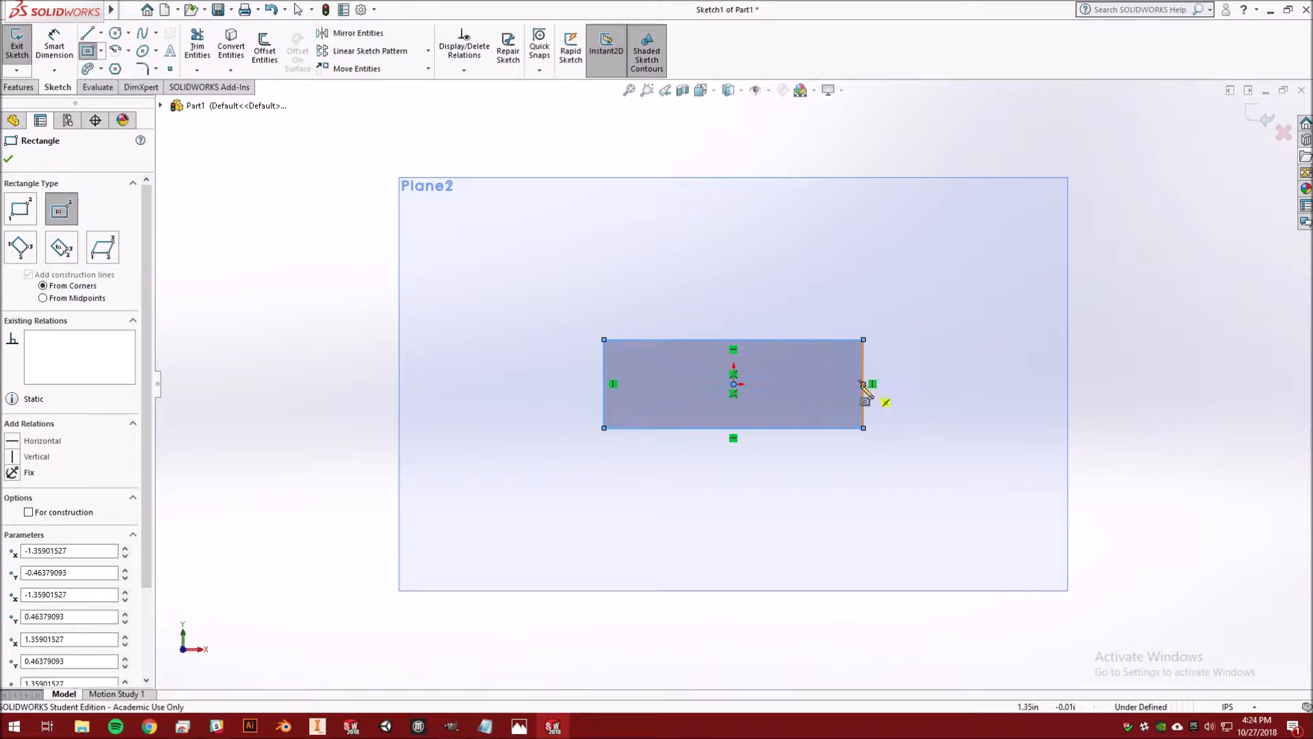
Step: Dimension the rectangle's vertical side and set its height to 0.5 in
{"action": "left_click", "coordinate": [54, 44]}
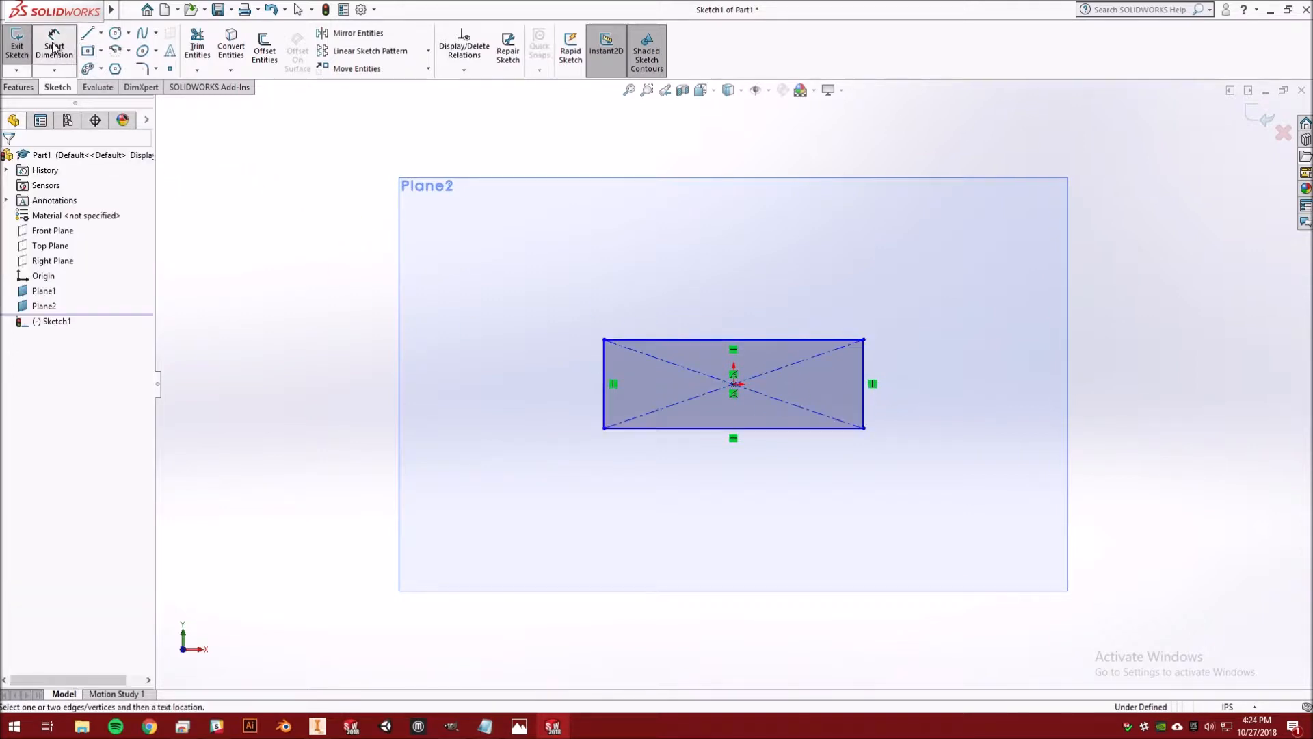
{"action": "left_click", "coordinate": [865, 376]}
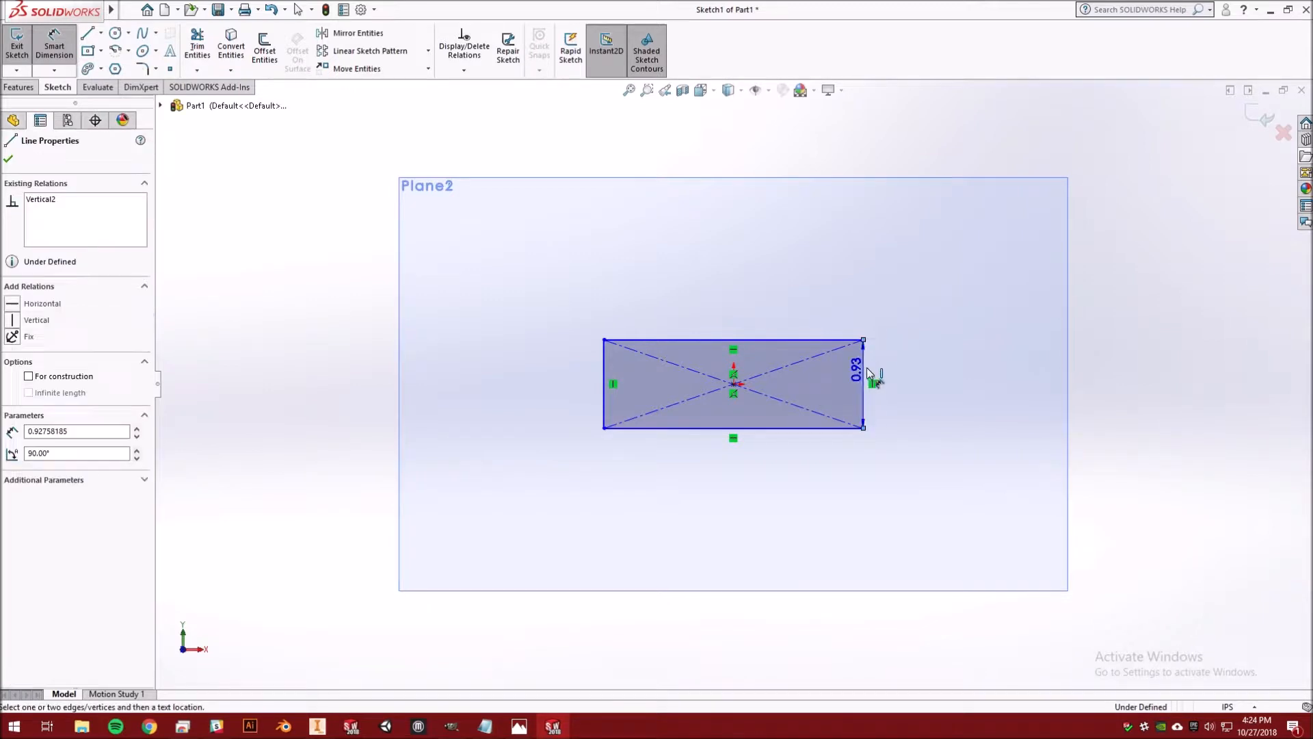
{"action": "left_click", "coordinate": [971, 383]}
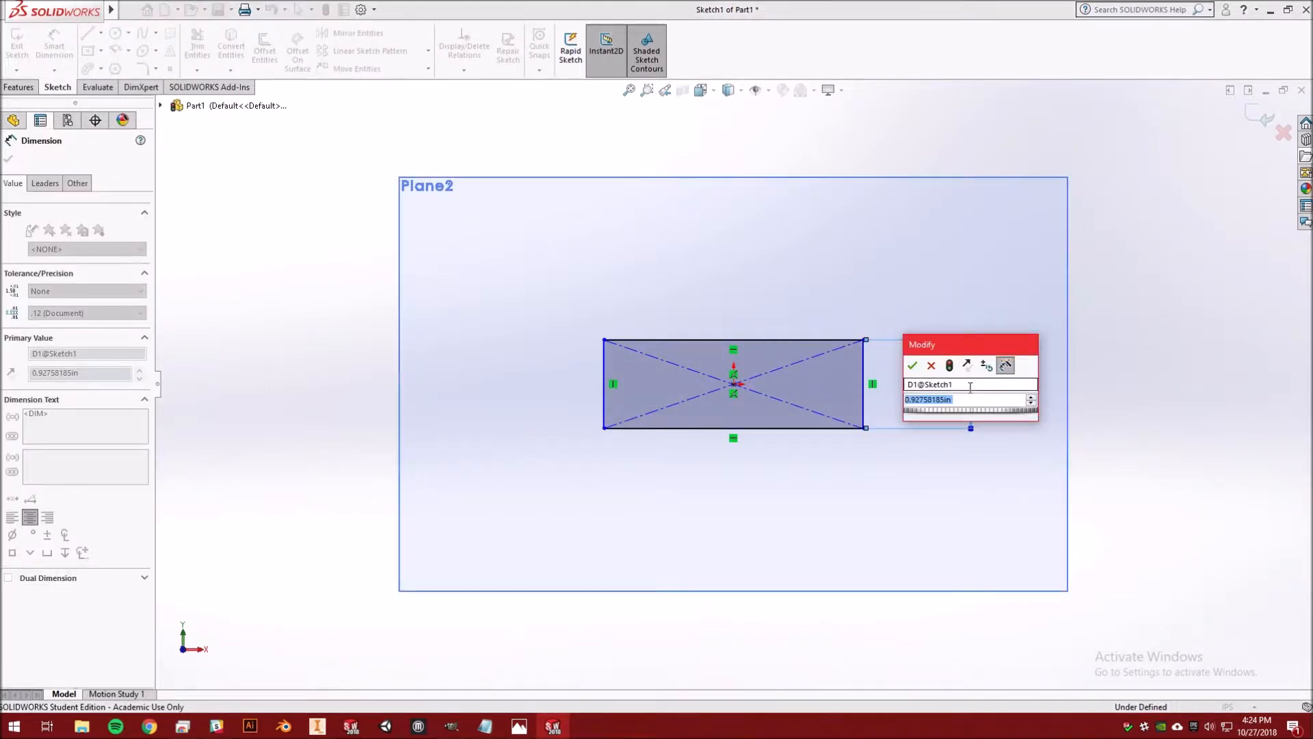
{"action": "type", "text": "0.5"}
{"action": "key", "text": "Return"}
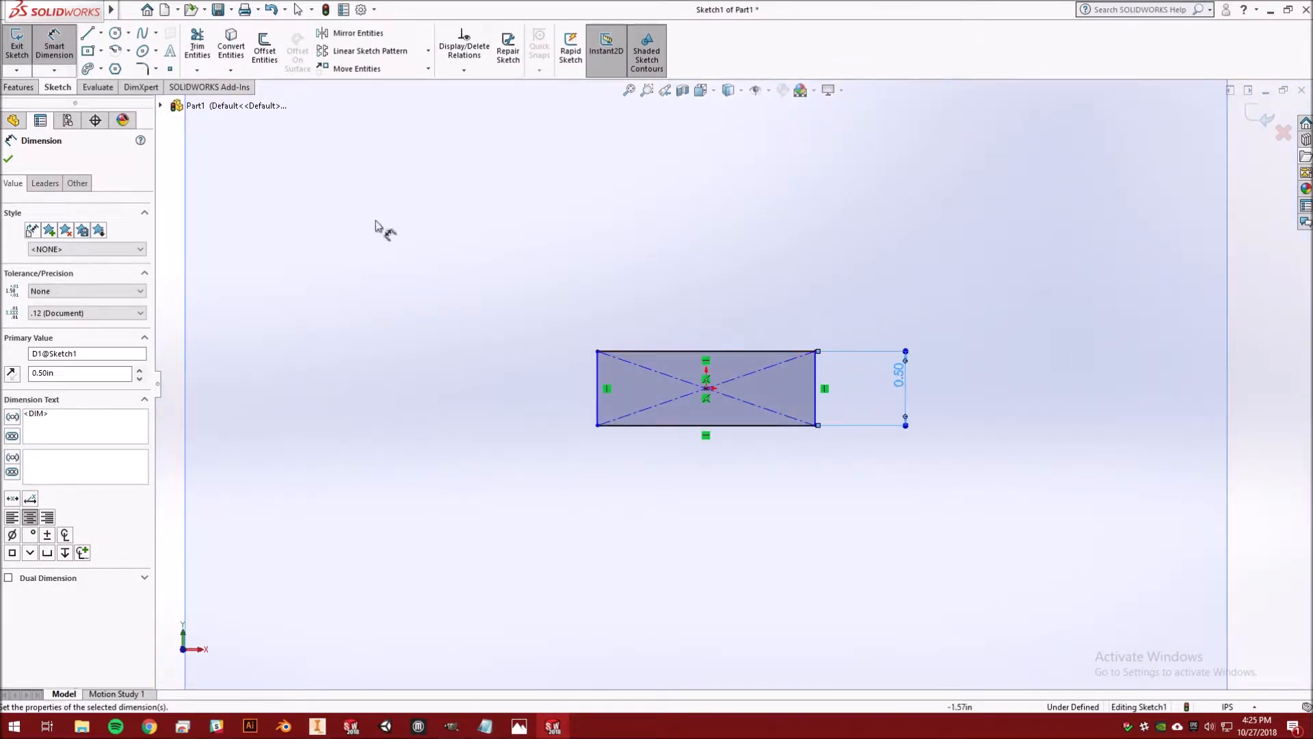
Step: Dimension the rectangle's upper edge and set its width to 1 in
{"action": "left_click", "coordinate": [708, 352]}
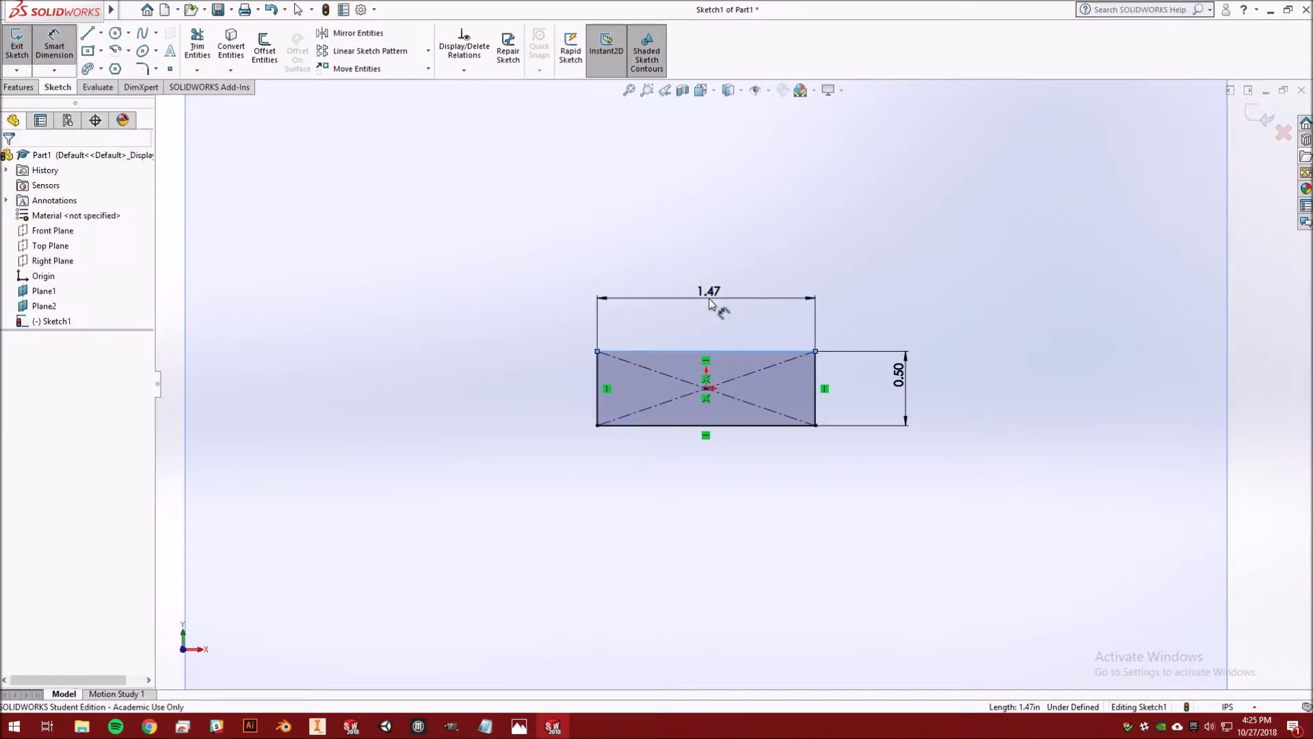
{"action": "left_click", "coordinate": [708, 305]}
{"action": "type", "text": "1"}
{"action": "key", "text": "Return"}
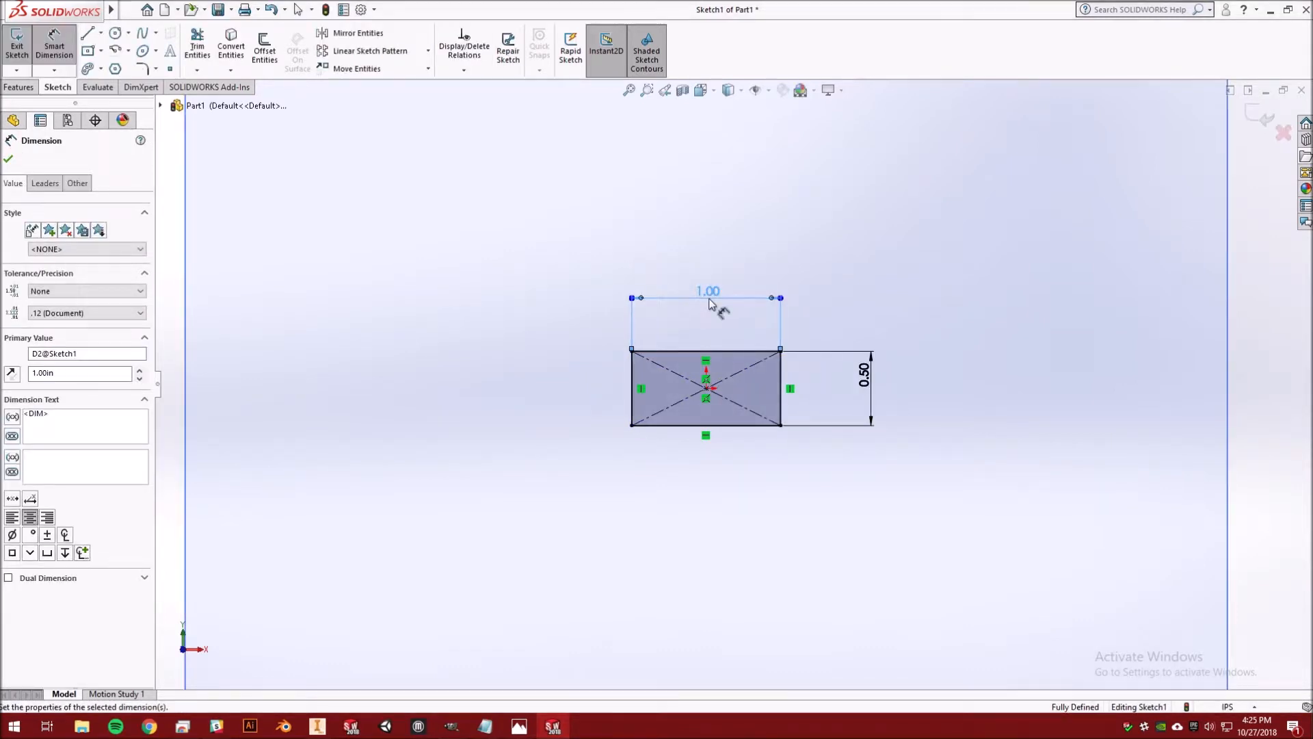
Step: Set the rectangle's width to 1.25 in, check it against the cross section in Photos, and exit the sketch
{"action": "double_click", "coordinate": [708, 295]}
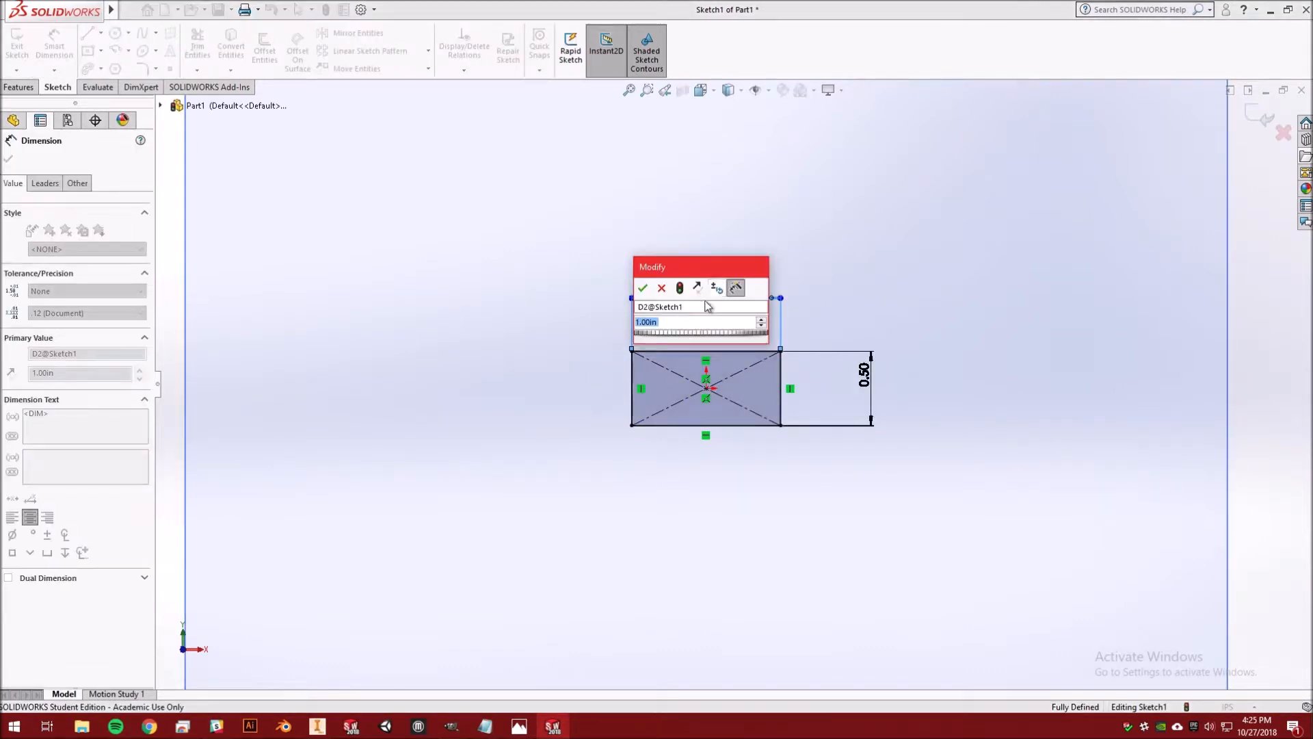
{"action": "type", "text": "1.25"}
{"action": "key", "text": "Return"}
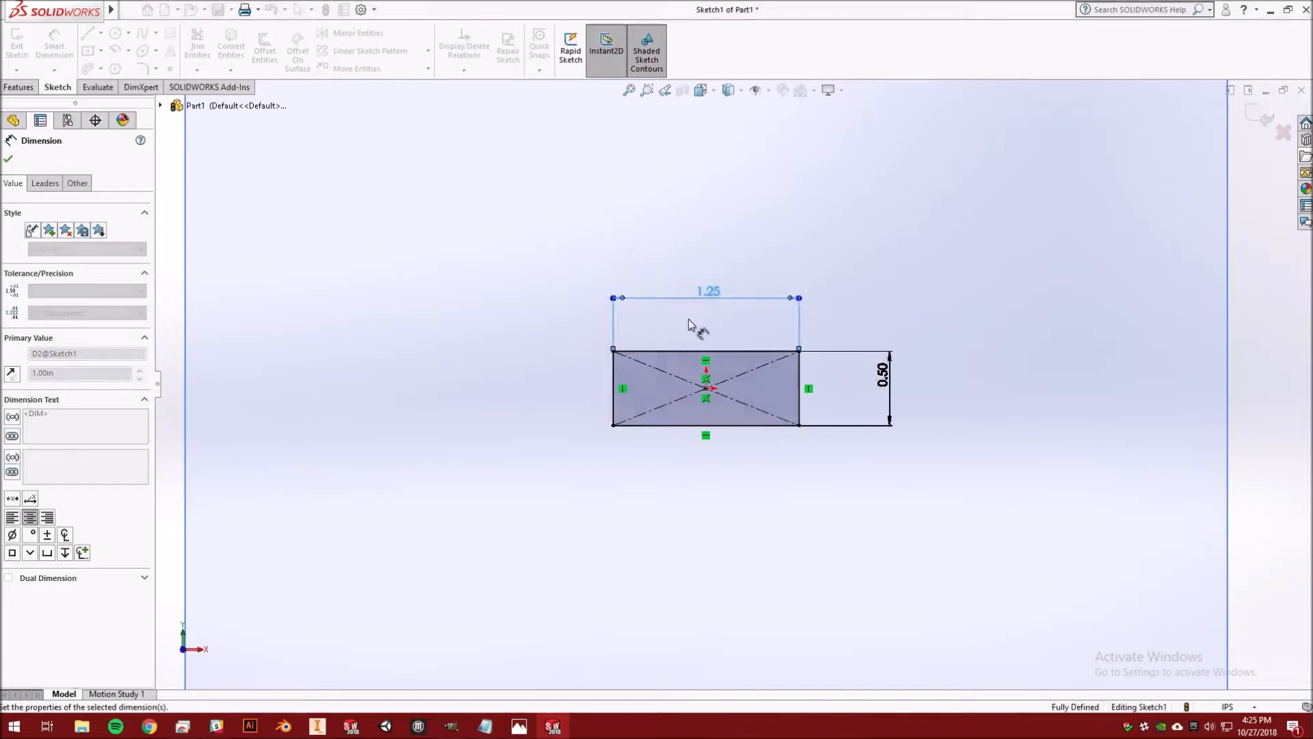
{"action": "left_click", "coordinate": [519, 726]}
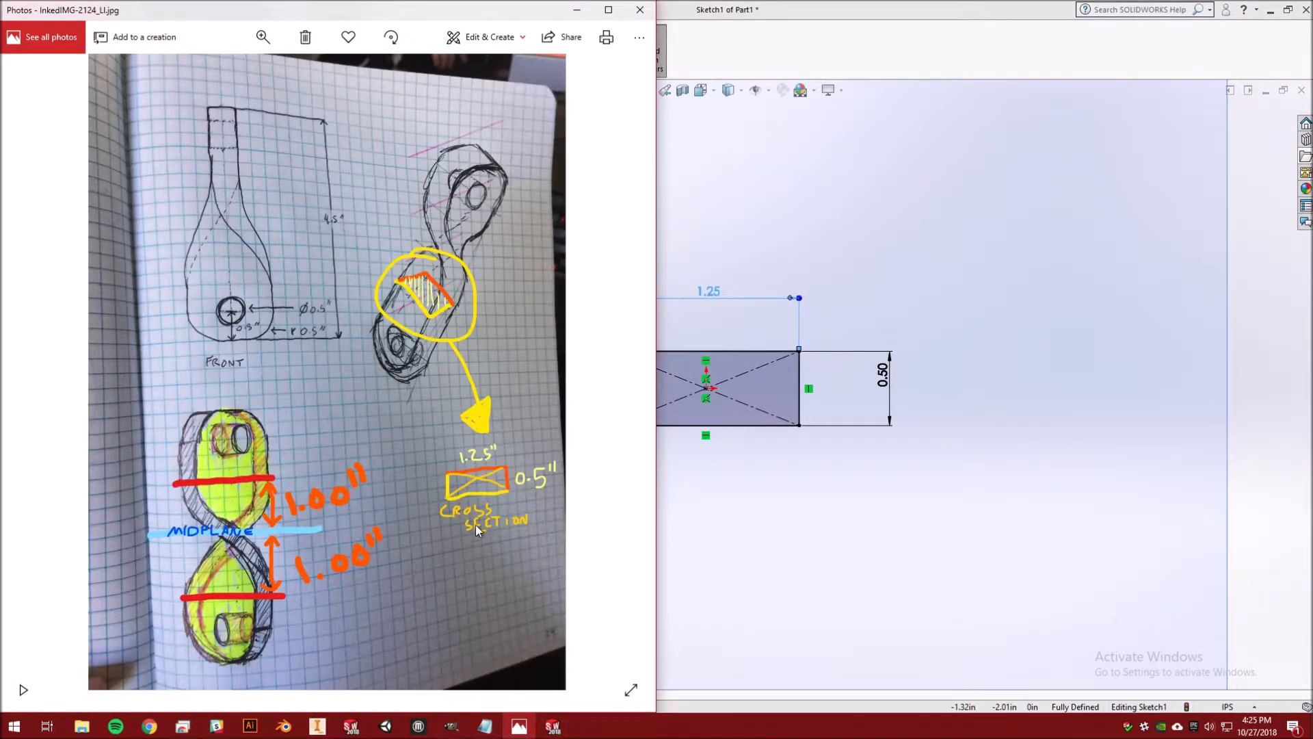
{"action": "left_click", "coordinate": [744, 14]}
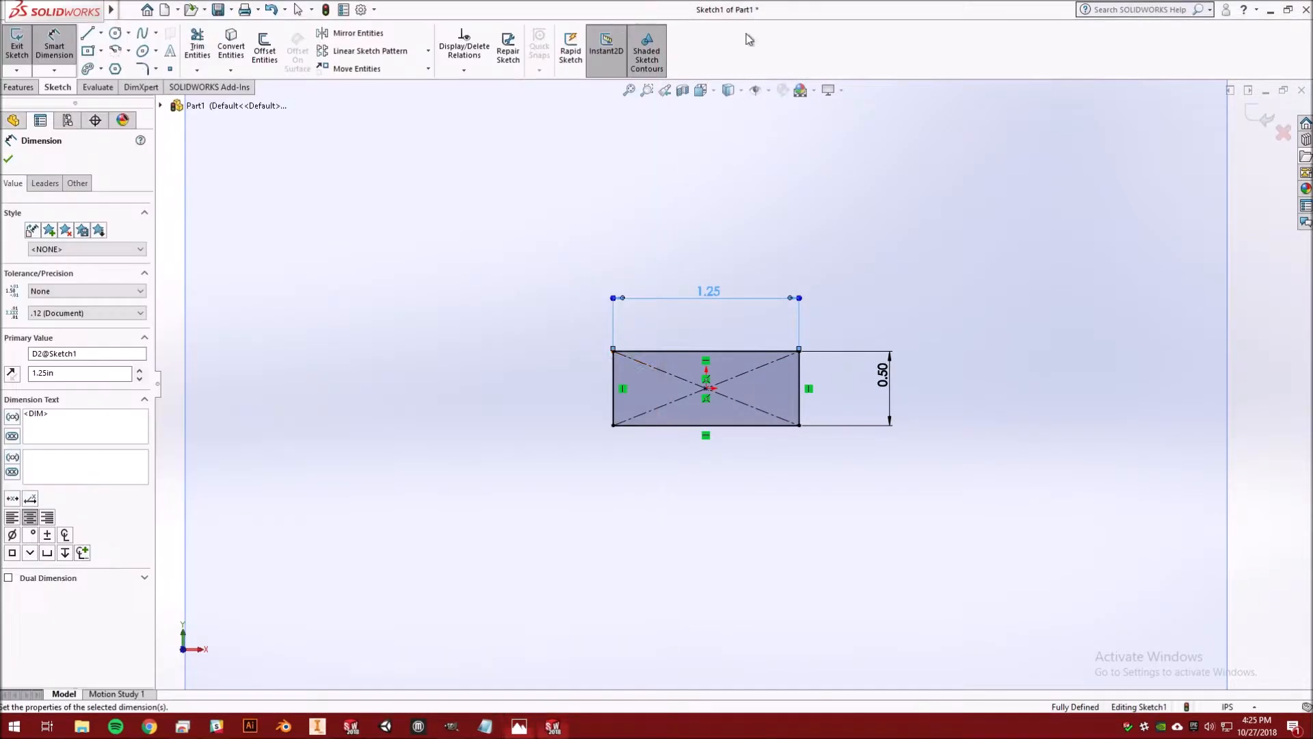
{"action": "middle_click_drag", "start_coordinate": [904, 377], "coordinate": [866, 396]}
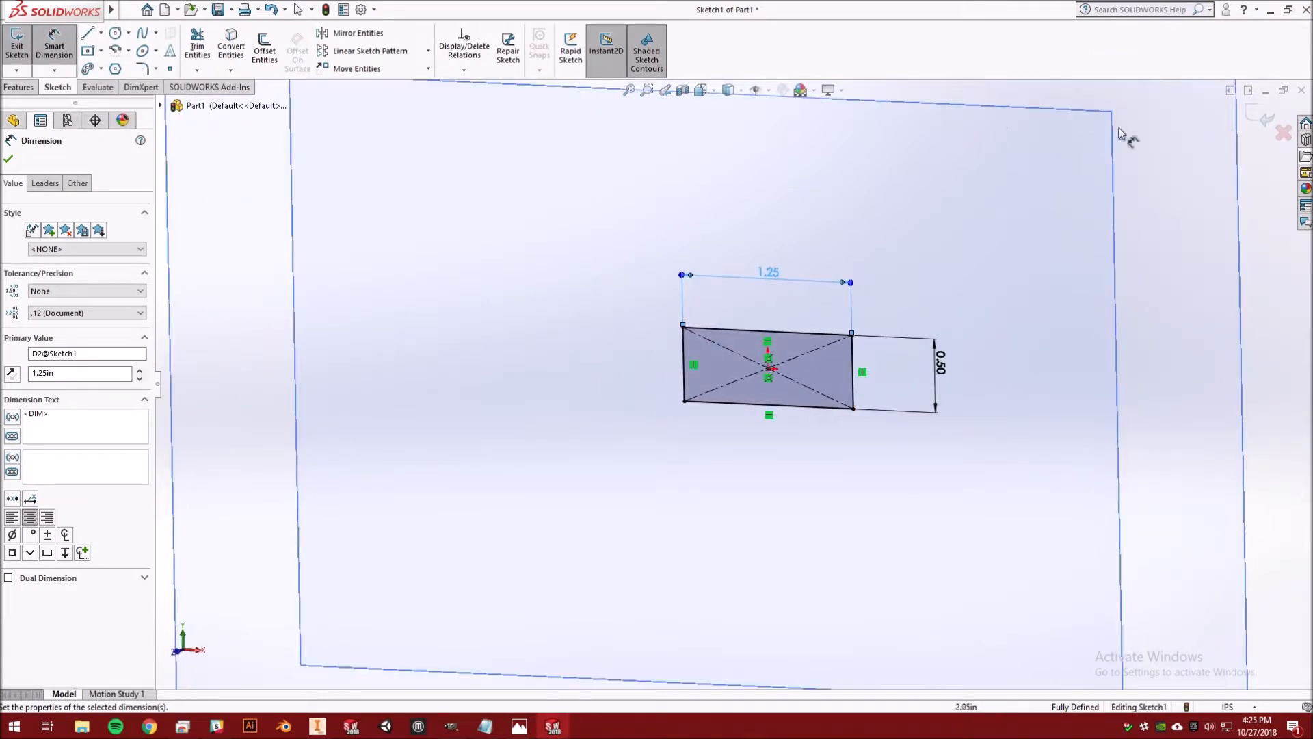
{"action": "left_click", "coordinate": [1259, 121]}
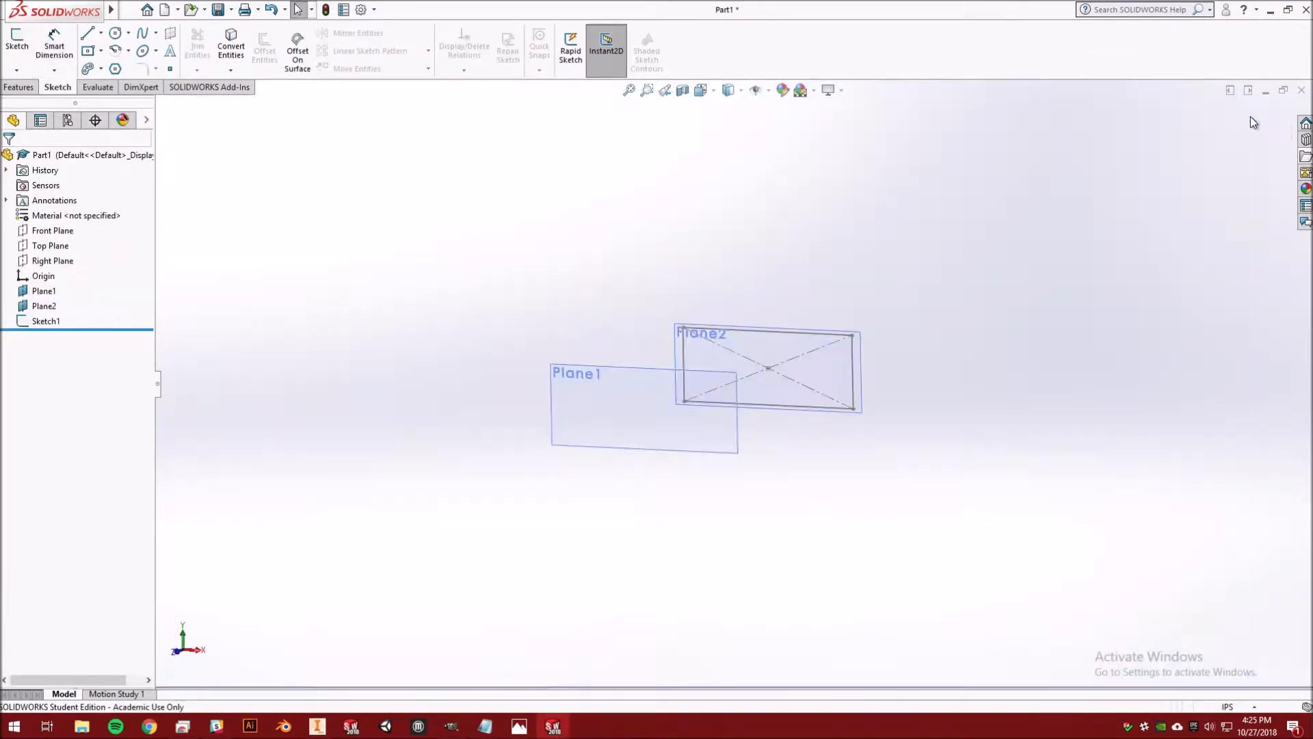
Step: Sketch an upright center rectangle about 0.36 by 1.06 in on Plane1, centred on the origin
{"action": "mouse_move", "coordinate": [783, 339]}
{"action": "middle_mouse_down"}
{"action": "mouse_move", "coordinate": [809, 451]}
{"action": "mouse_move", "coordinate": [659, 499]}
{"action": "middle_mouse_up"}
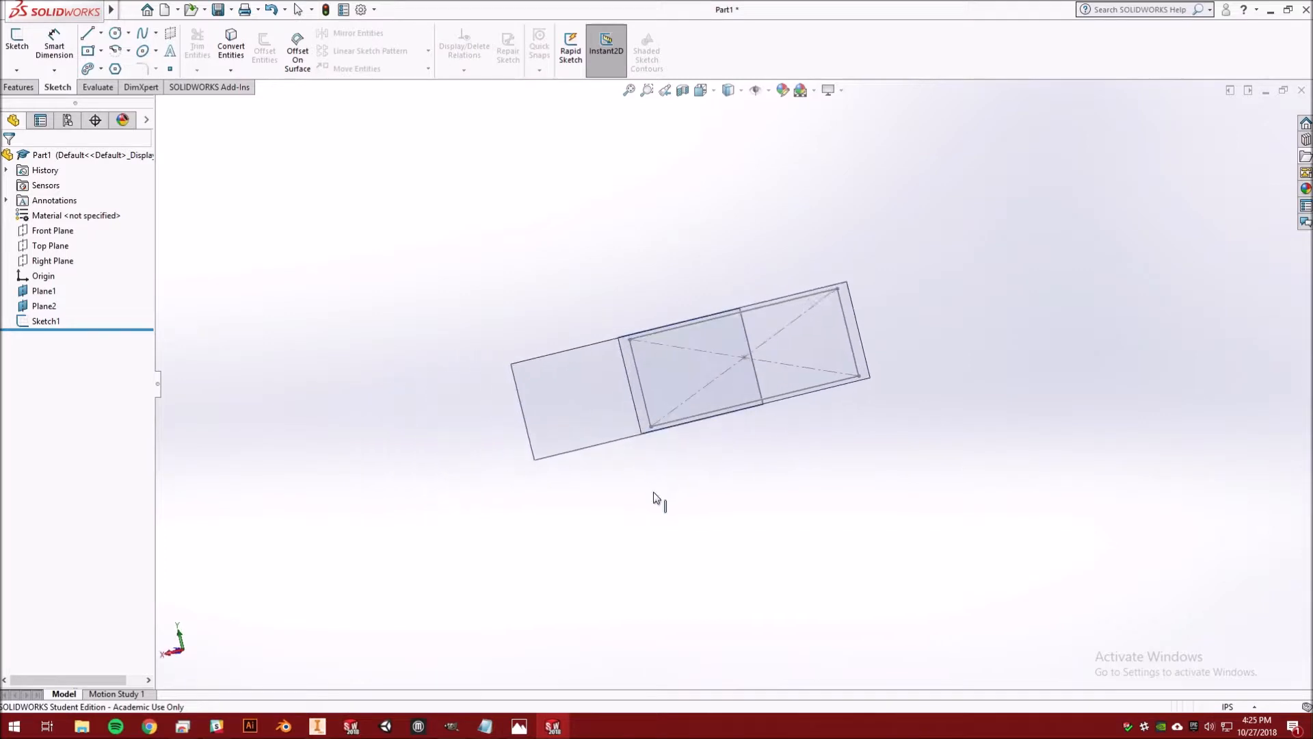
{"action": "middle_click_drag", "start_coordinate": [879, 390], "coordinate": [927, 454]}
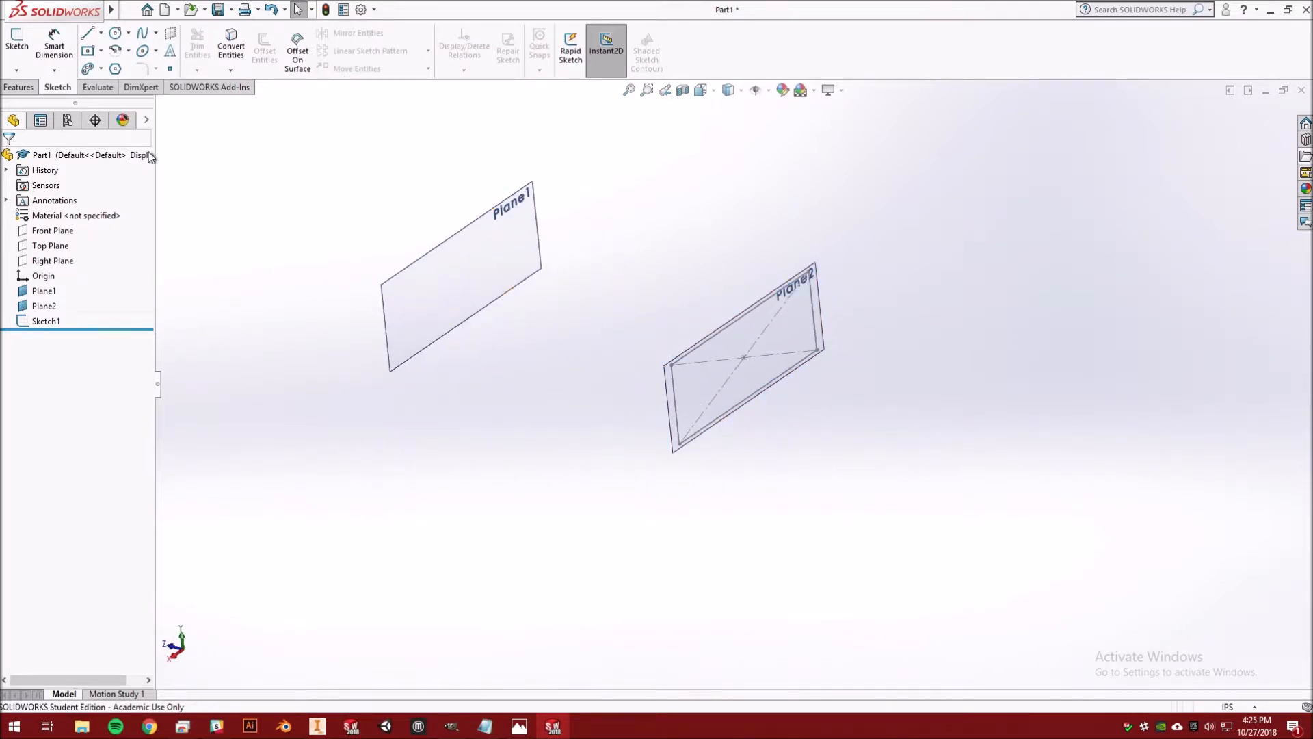
{"action": "left_click", "coordinate": [17, 39]}
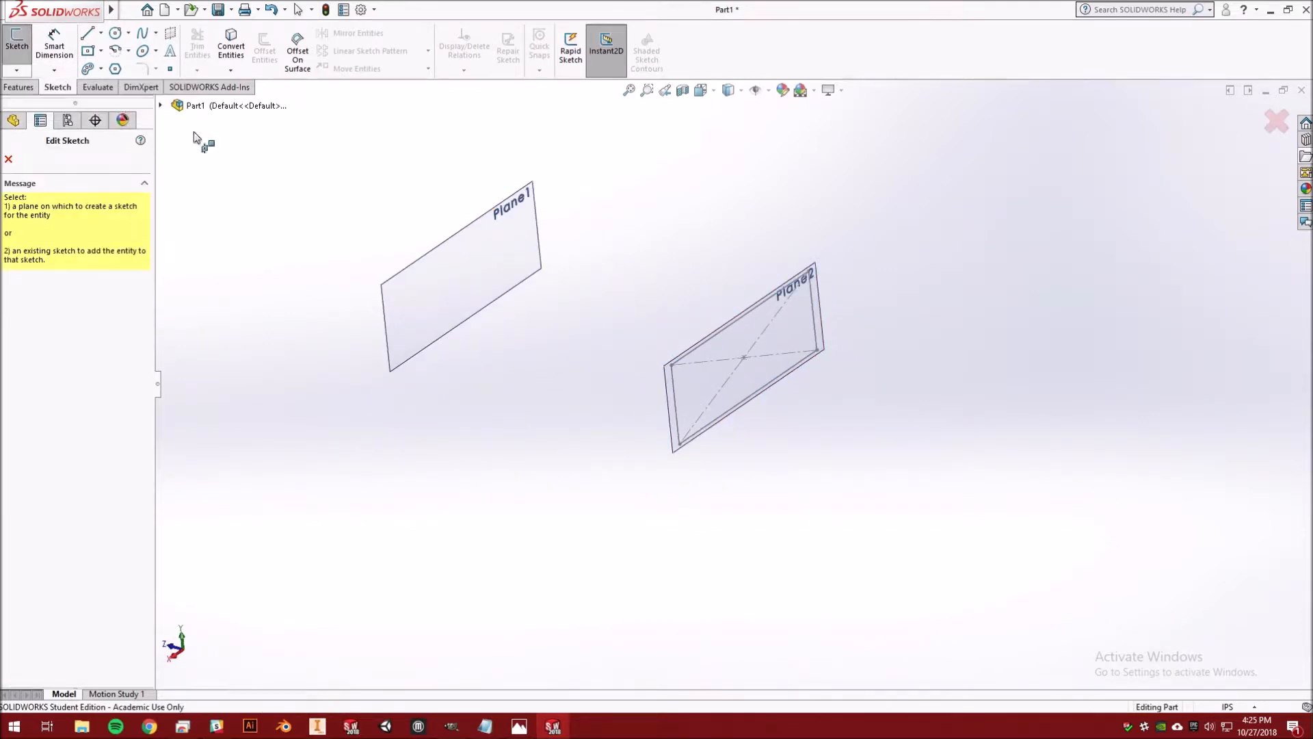
{"action": "left_click", "coordinate": [450, 259]}
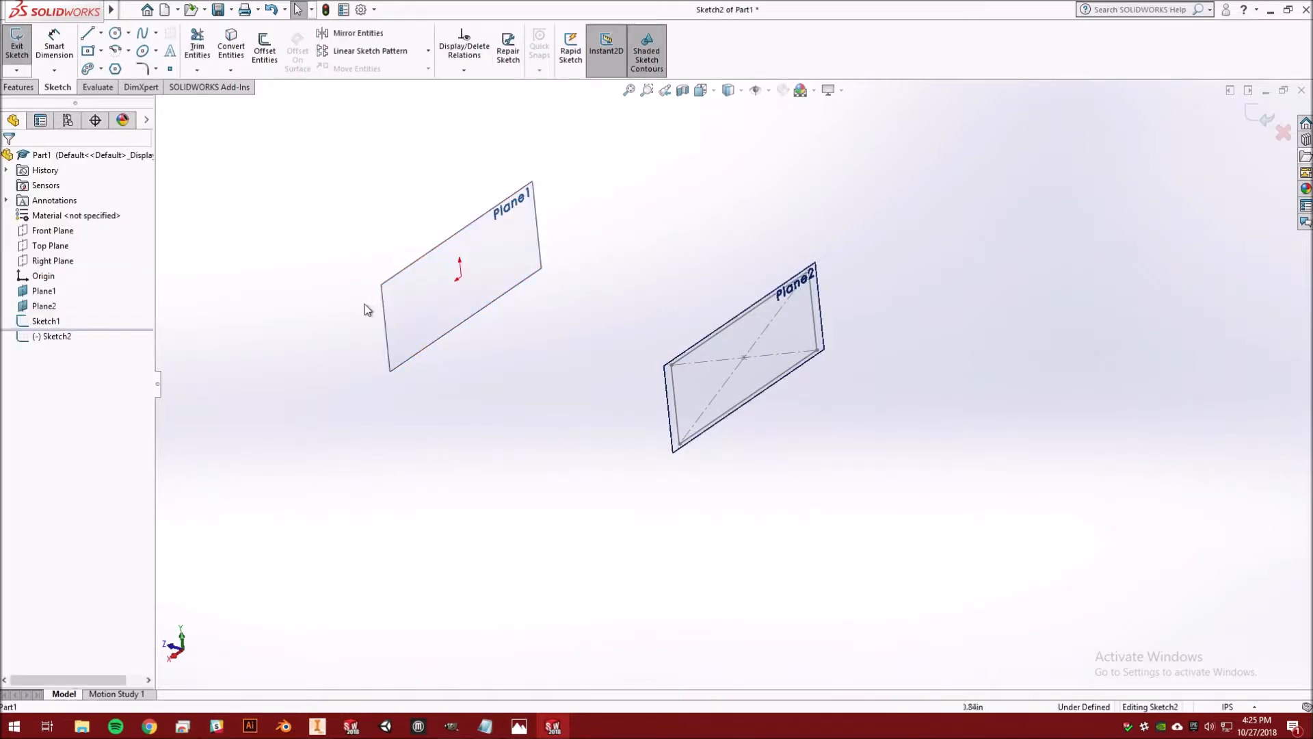
{"action": "middle_click_drag", "start_coordinate": [589, 387], "coordinate": [695, 401]}
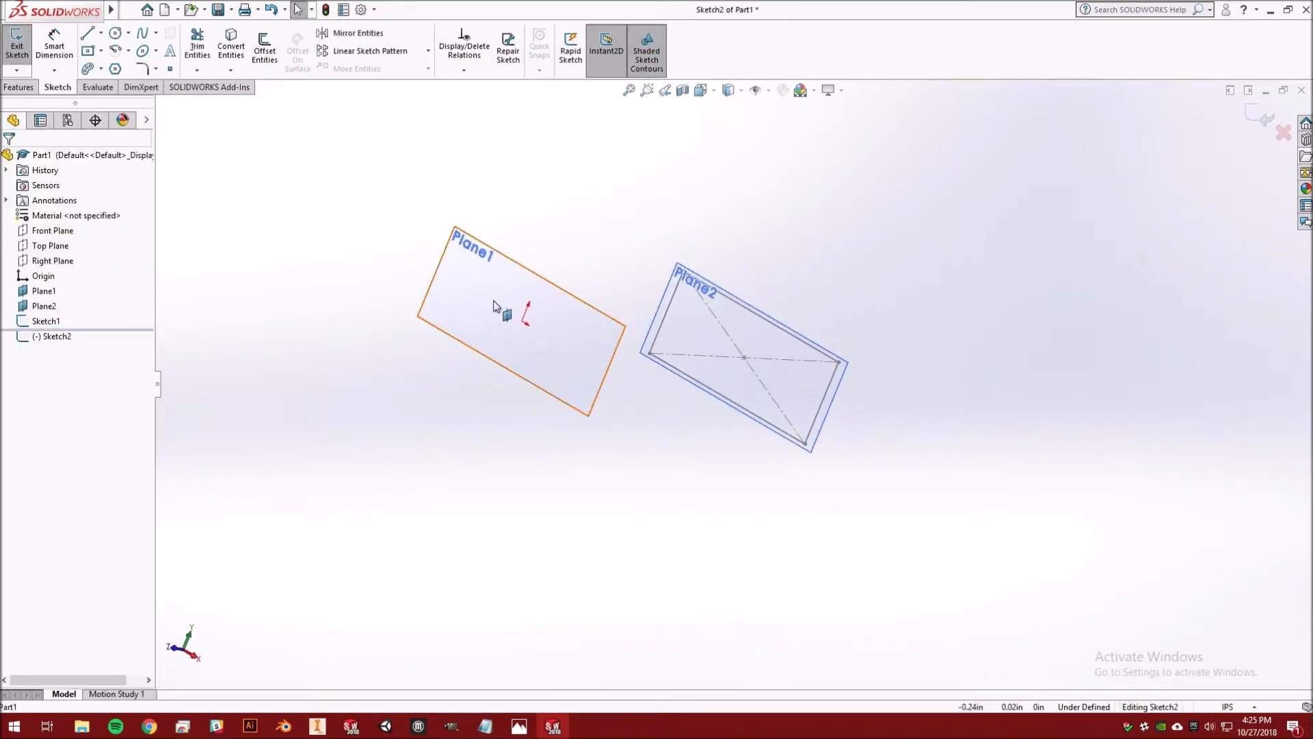
{"action": "left_click", "coordinate": [712, 92]}
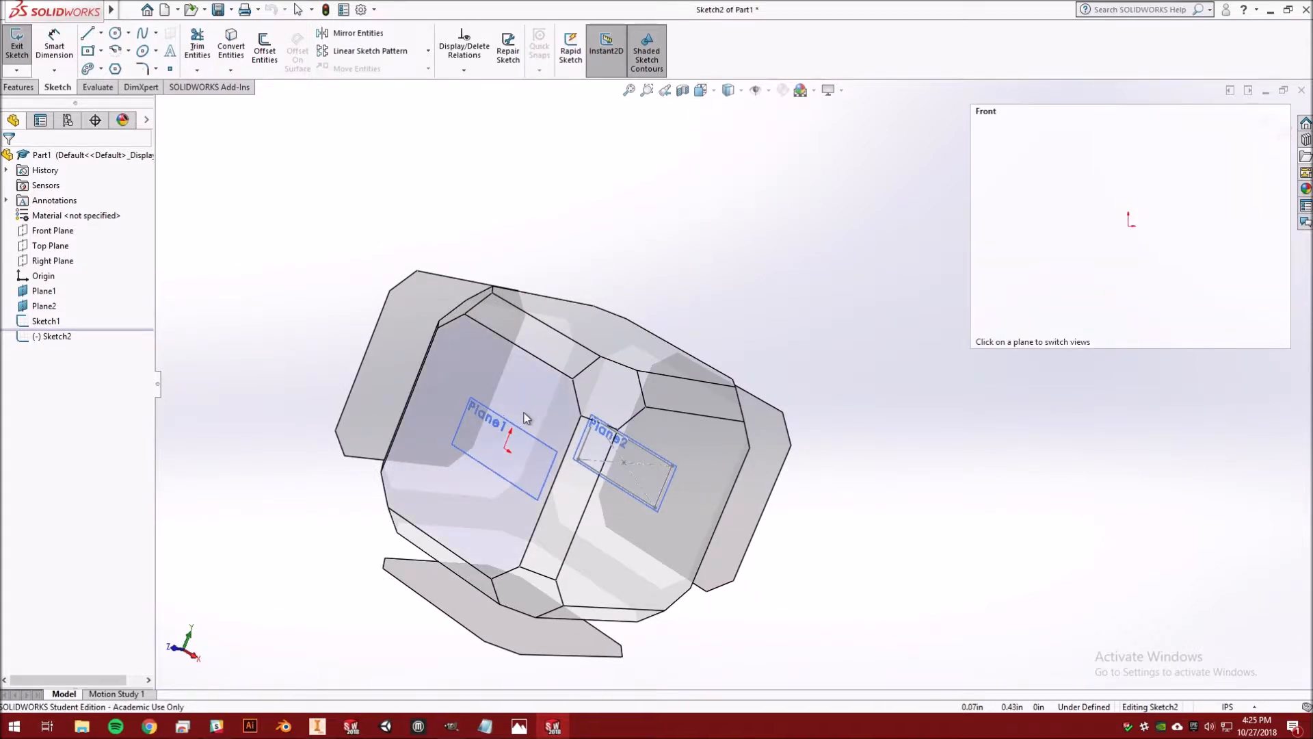
{"action": "left_click", "coordinate": [523, 415]}
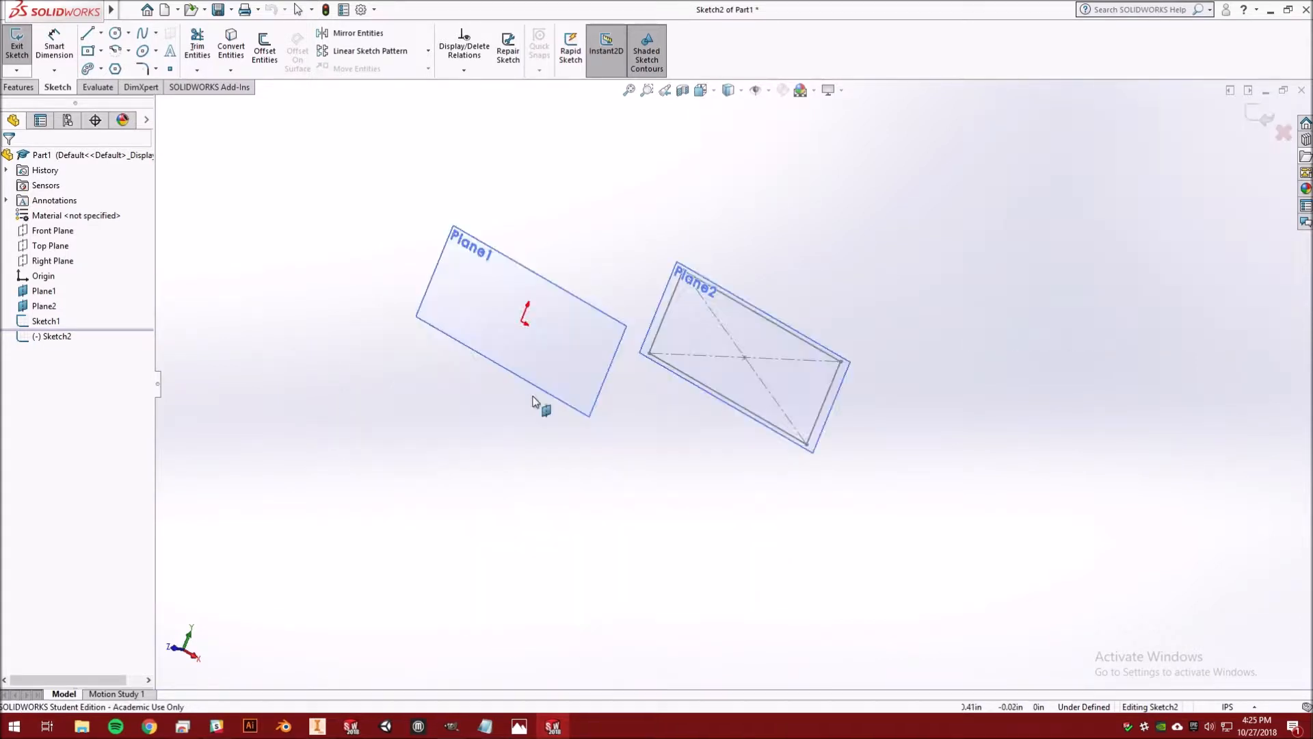
{"action": "left_click", "coordinate": [88, 51]}
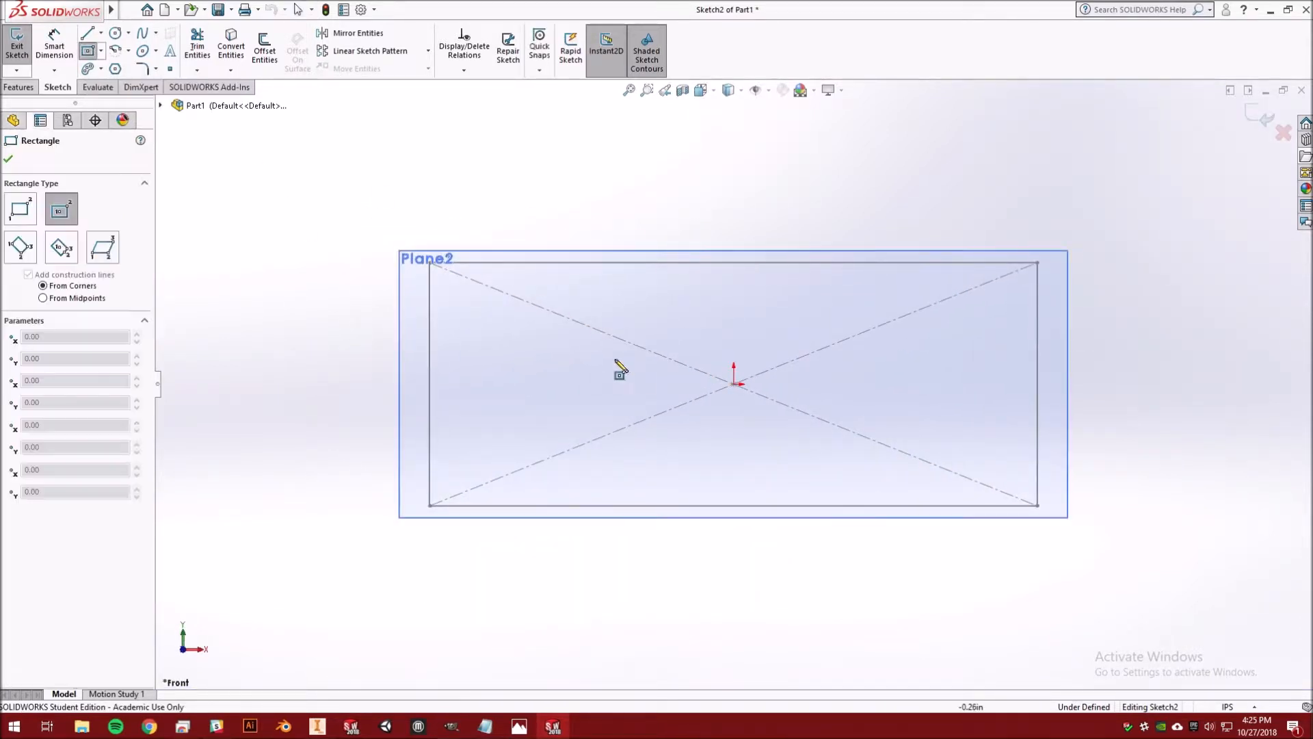
{"action": "left_click", "coordinate": [734, 385]}
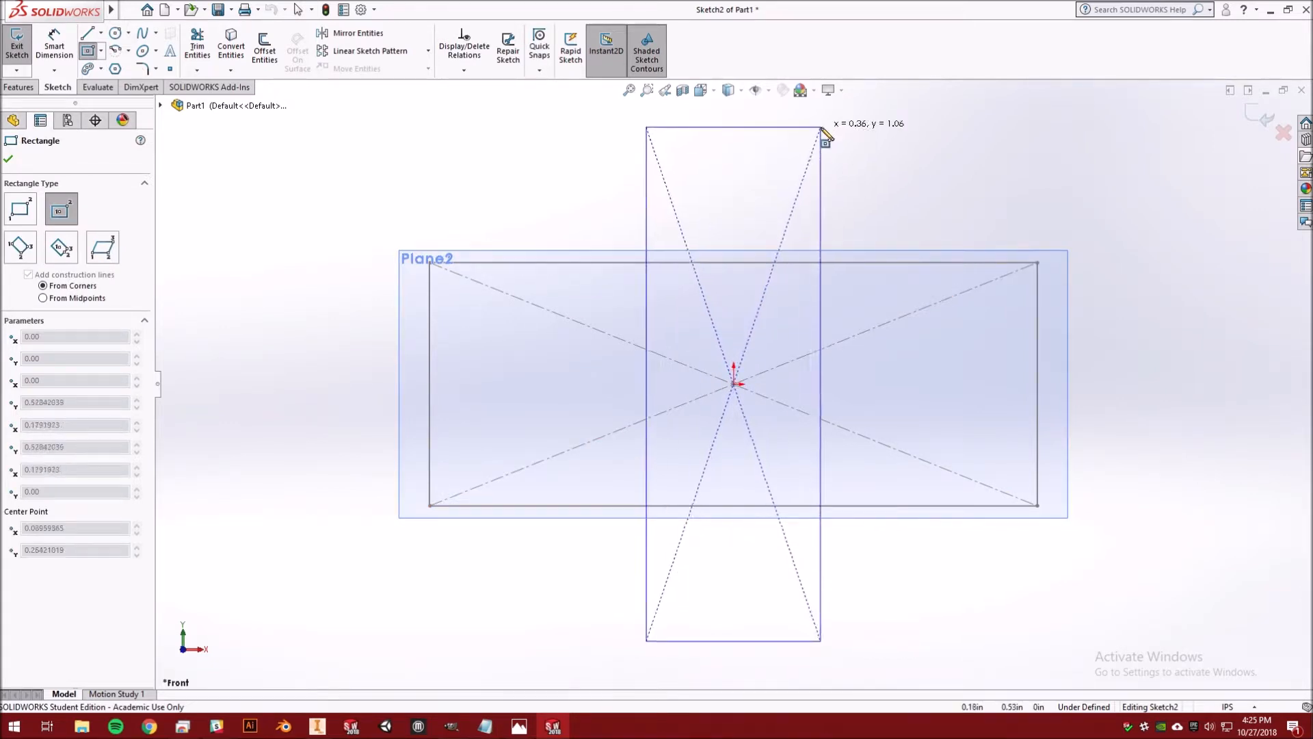
{"action": "left_click", "coordinate": [822, 127]}
Step: Dimension the upright rectangle's vertical side and set its height to 1.25 in
{"action": "left_click", "coordinate": [54, 48]}
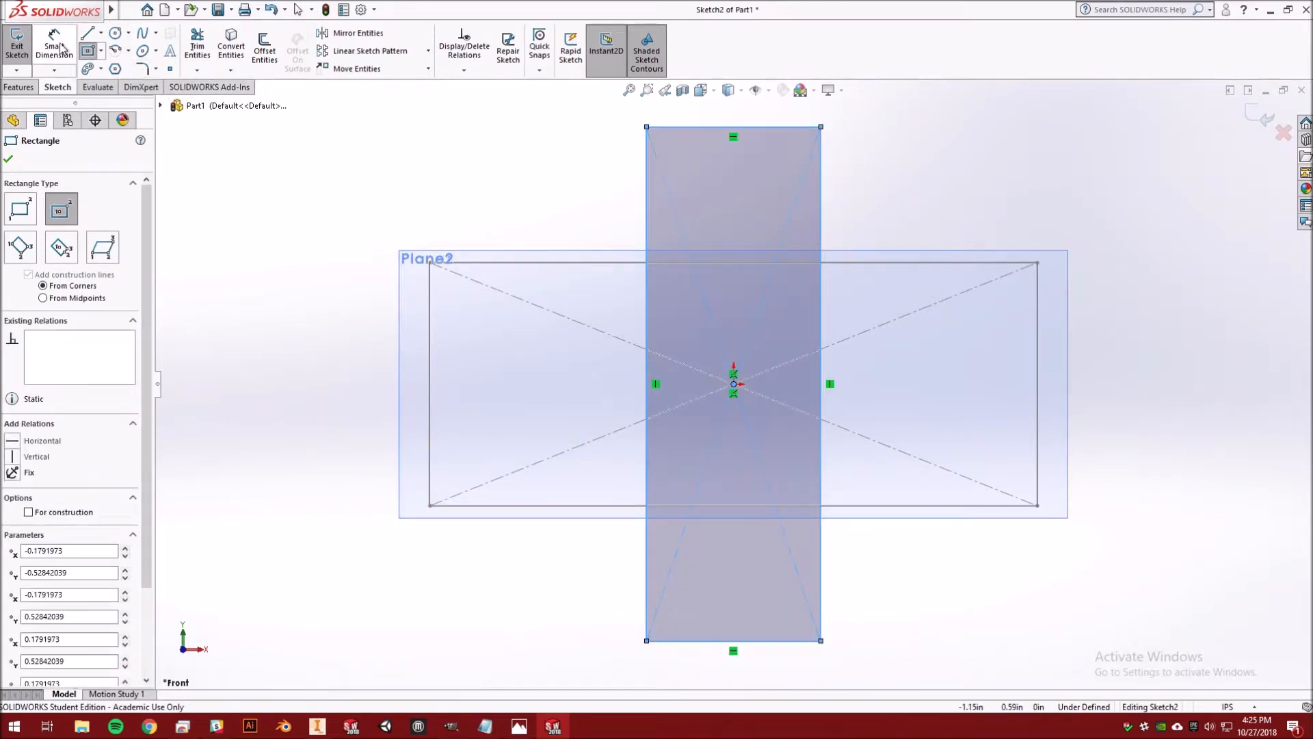
{"action": "left_click", "coordinate": [823, 220]}
{"action": "left_click", "coordinate": [919, 217]}
{"action": "type", "text": "1.25"}
{"action": "key", "text": "Return"}
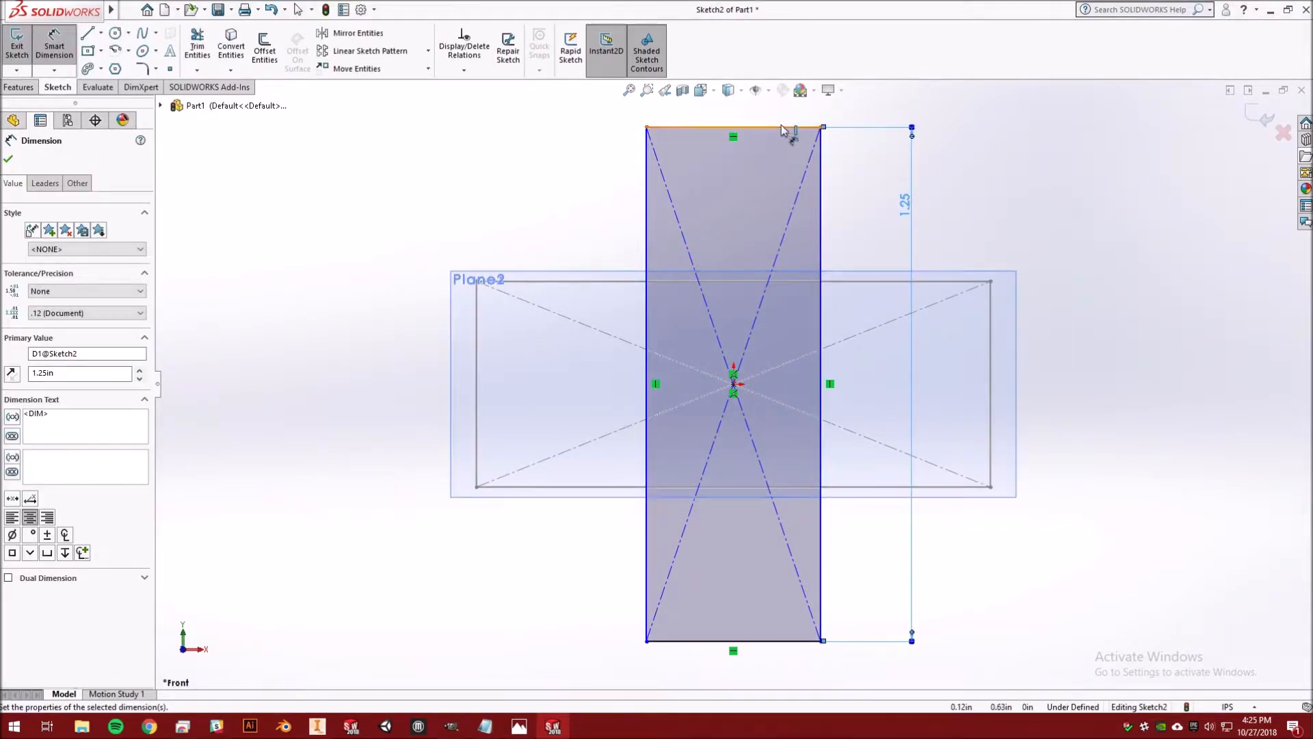
Step: Dimension the upright rectangle's upper edge, set its width to 0.5 in, and exit the sketch
{"action": "left_click", "coordinate": [787, 128]}
{"action": "left_click", "coordinate": [875, 207]}
{"action": "type", "text": "0.5"}
{"action": "key", "text": "Return"}
{"action": "middle_click_drag", "start_coordinate": [1079, 240], "coordinate": [748, 331]}
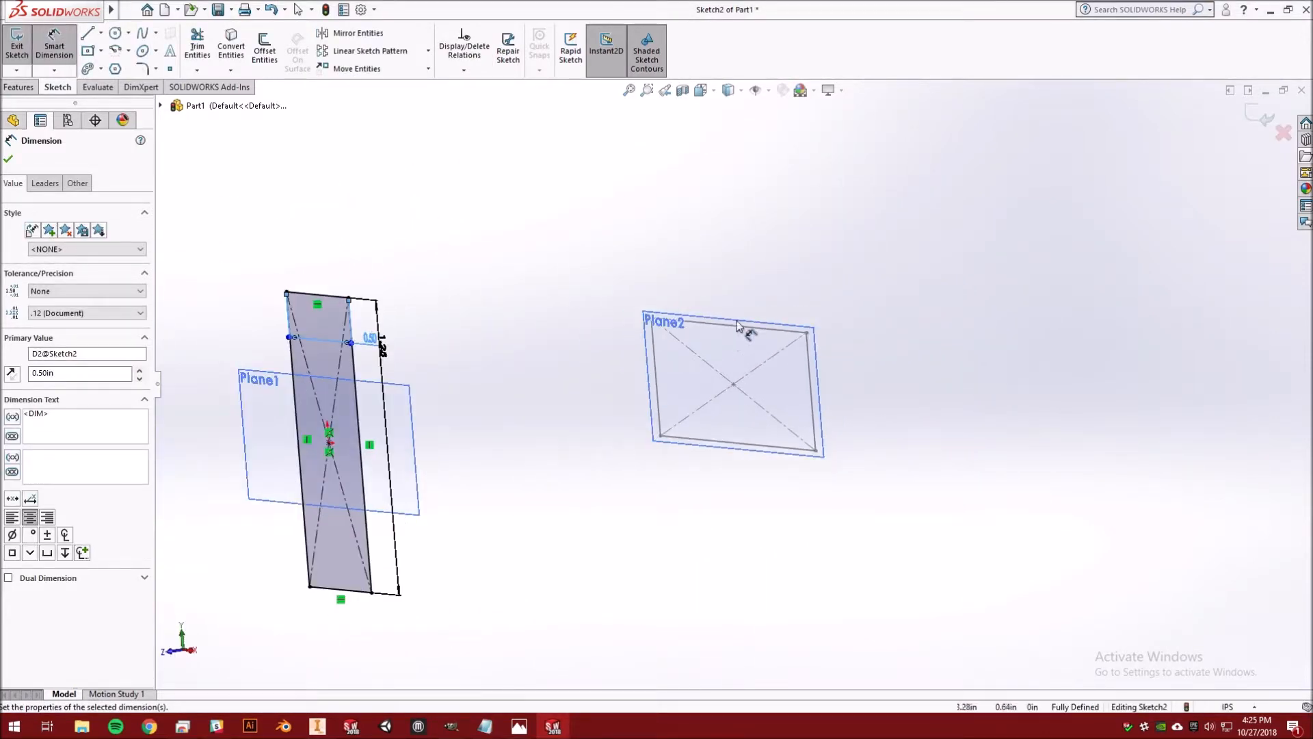
{"action": "left_click", "coordinate": [1247, 122]}
{"action": "scroll", "coordinate": [657, 342], "scroll_direction": "up", "scroll_amount": 3}
{"action": "scroll", "coordinate": [411, 407], "scroll_direction": "down", "scroll_amount": 2}
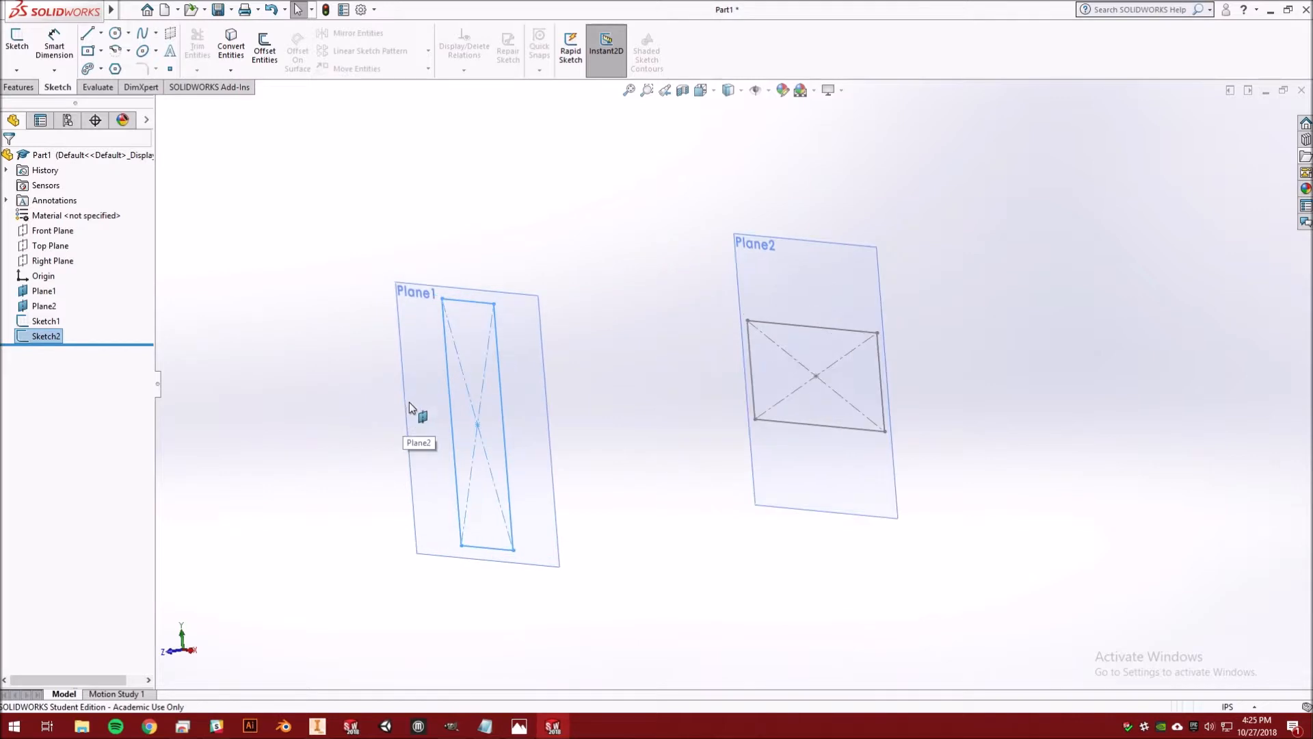
Step: Check the hand sketch in Photos and start a boss extrusion of Sketch1 on Plane2, reversed to point away from Plane1
{"action": "left_click", "coordinate": [46, 323]}
{"action": "left_click", "coordinate": [45, 333]}
{"action": "left_click", "coordinate": [43, 325]}
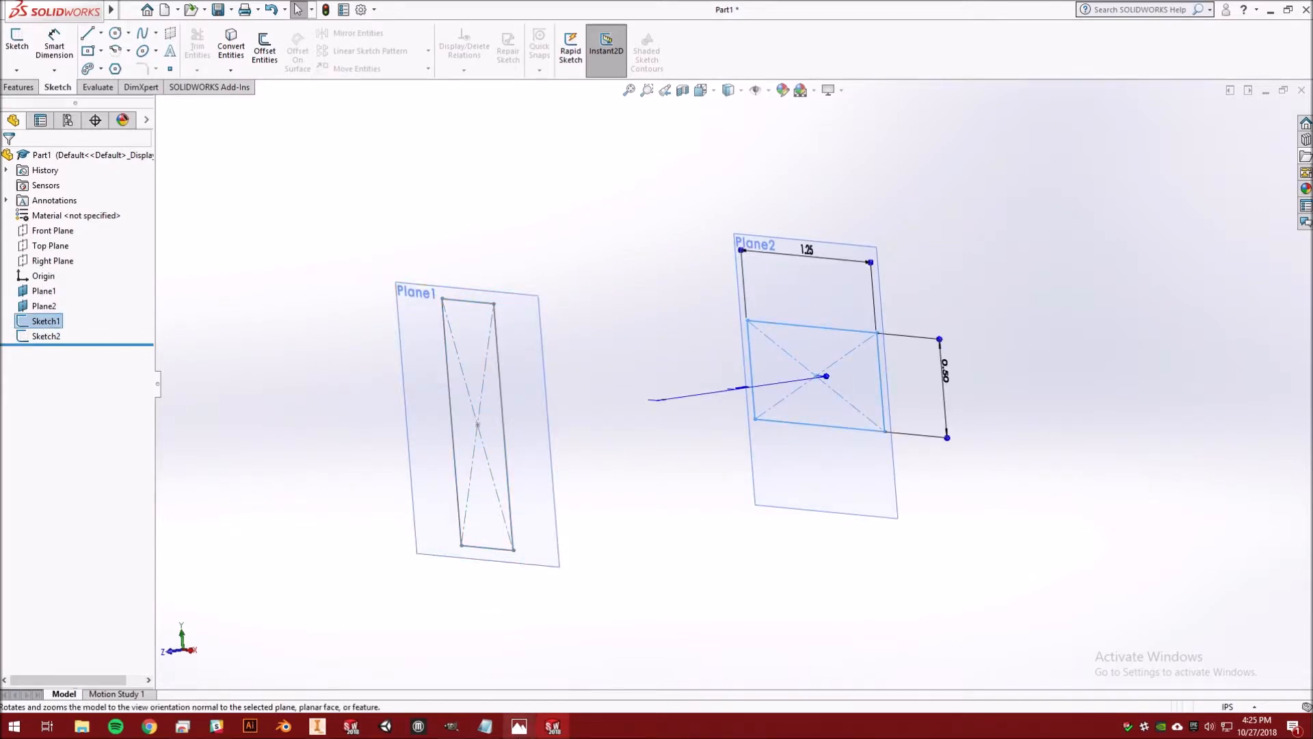
{"action": "key", "text": "alt+Tab"}
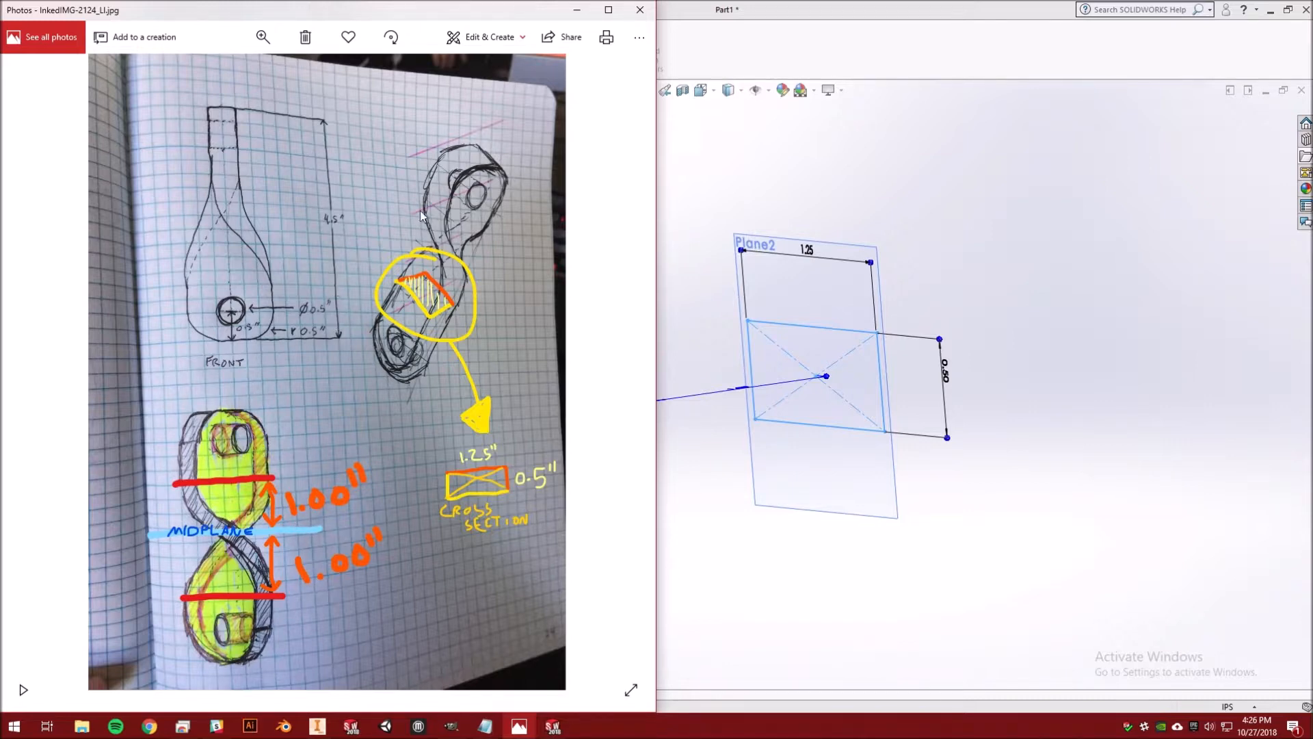
{"action": "double_click", "coordinate": [703, 10]}
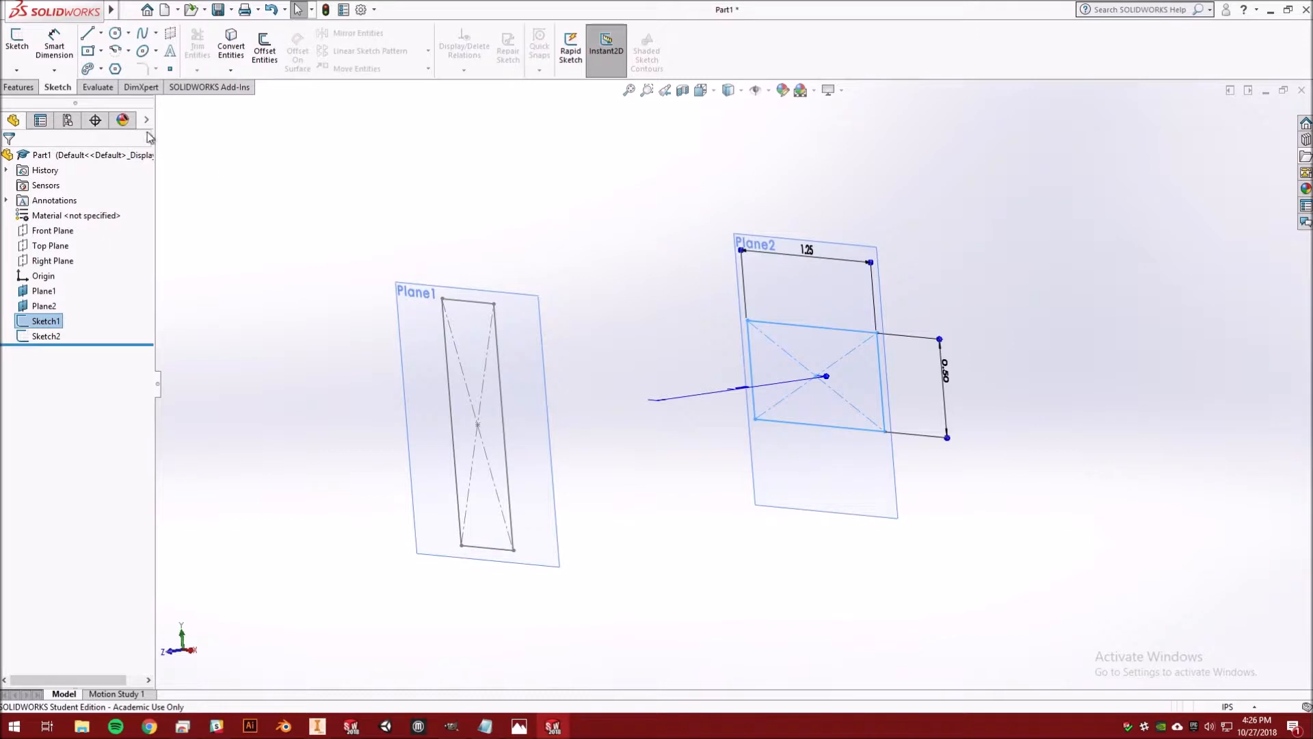
{"action": "left_click", "coordinate": [19, 87]}
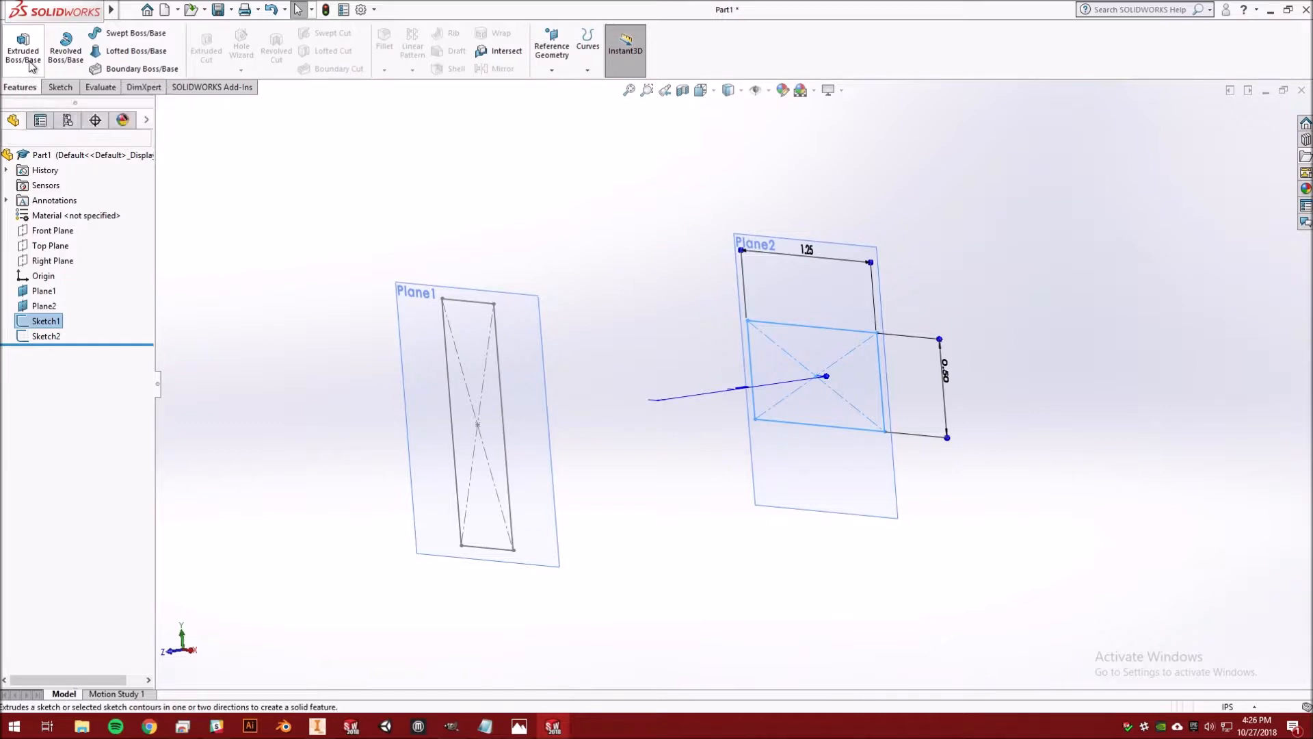
{"action": "left_click", "coordinate": [29, 60]}
{"action": "middle_click_drag", "start_coordinate": [787, 456], "coordinate": [854, 402]}
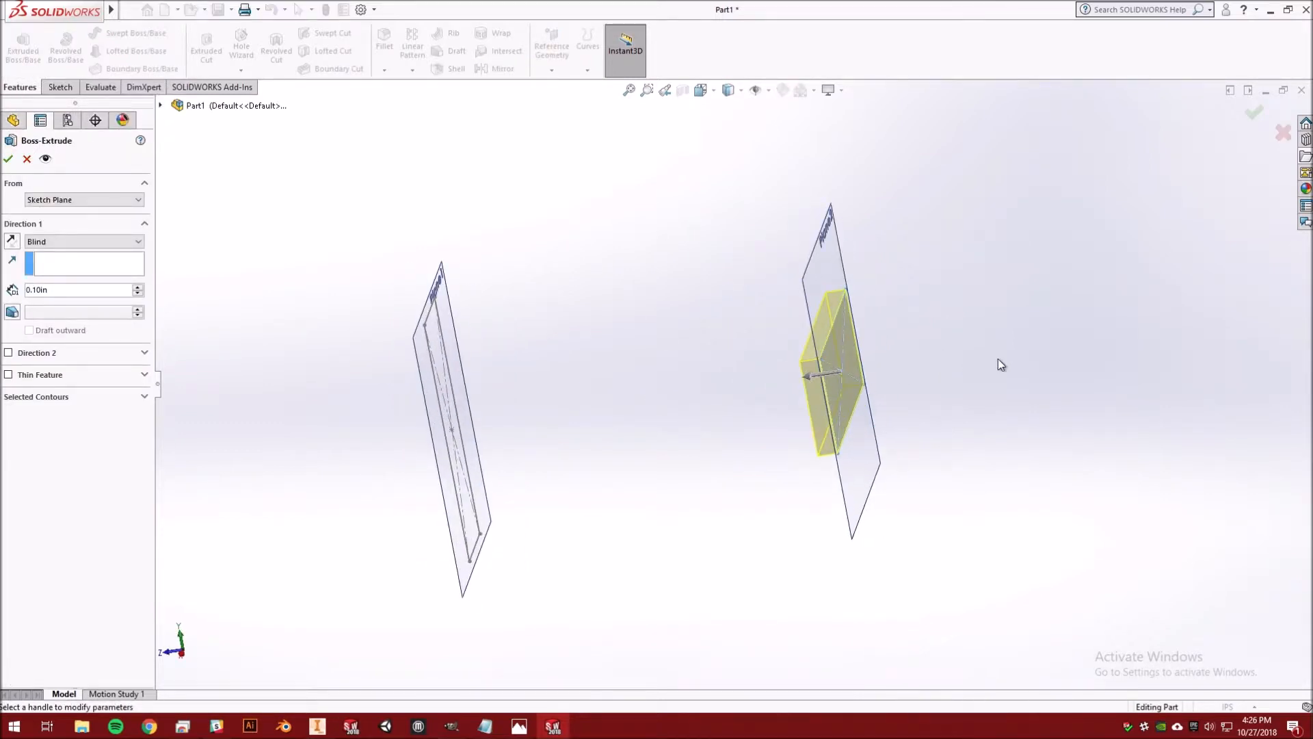
{"action": "left_click", "coordinate": [12, 241]}
{"action": "middle_click_drag", "start_coordinate": [541, 373], "coordinate": [291, 334]}
Step: Set the extrusion depth to 1.25 in, check it against the hand sketch in Photos, and accept the extrusion
{"action": "double_click", "coordinate": [79, 288]}
{"action": "type", "text": "1.25"}
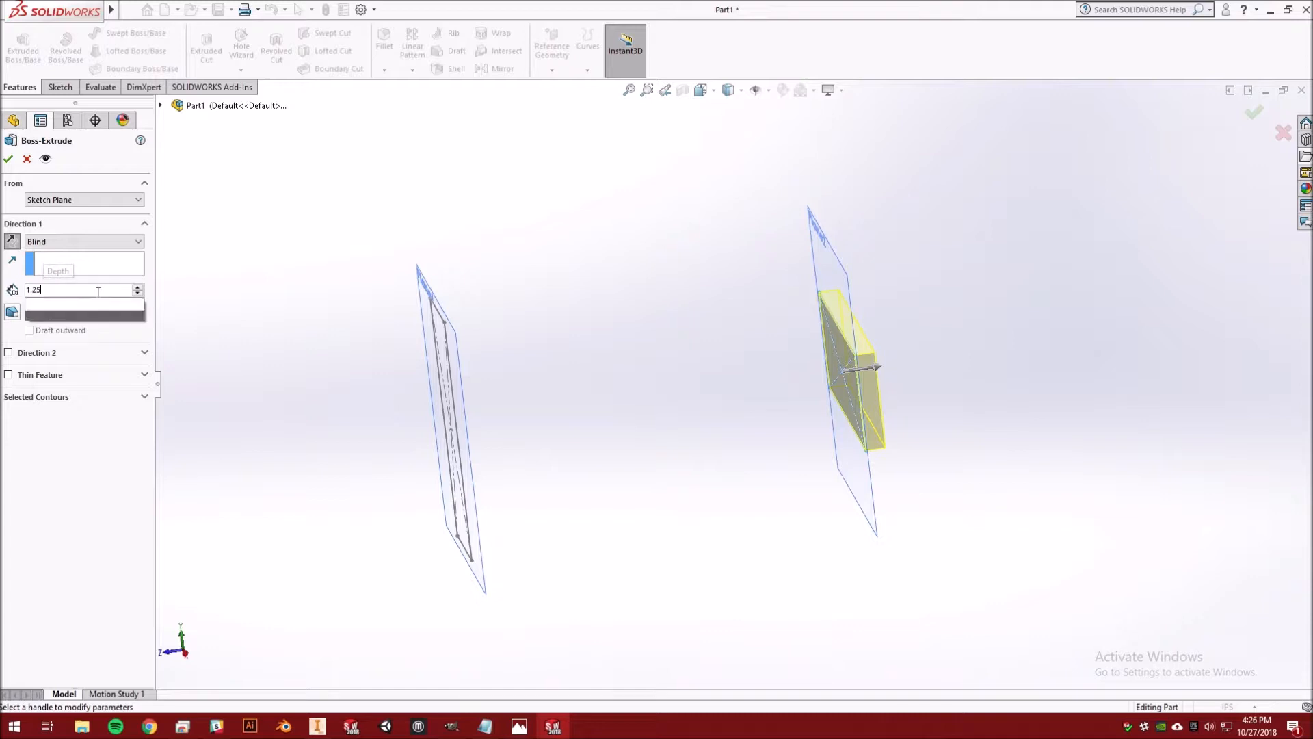
{"action": "key", "text": "Return"}
{"action": "middle_click_drag", "start_coordinate": [367, 341], "coordinate": [472, 424]}
{"action": "left_click", "coordinate": [520, 726]}
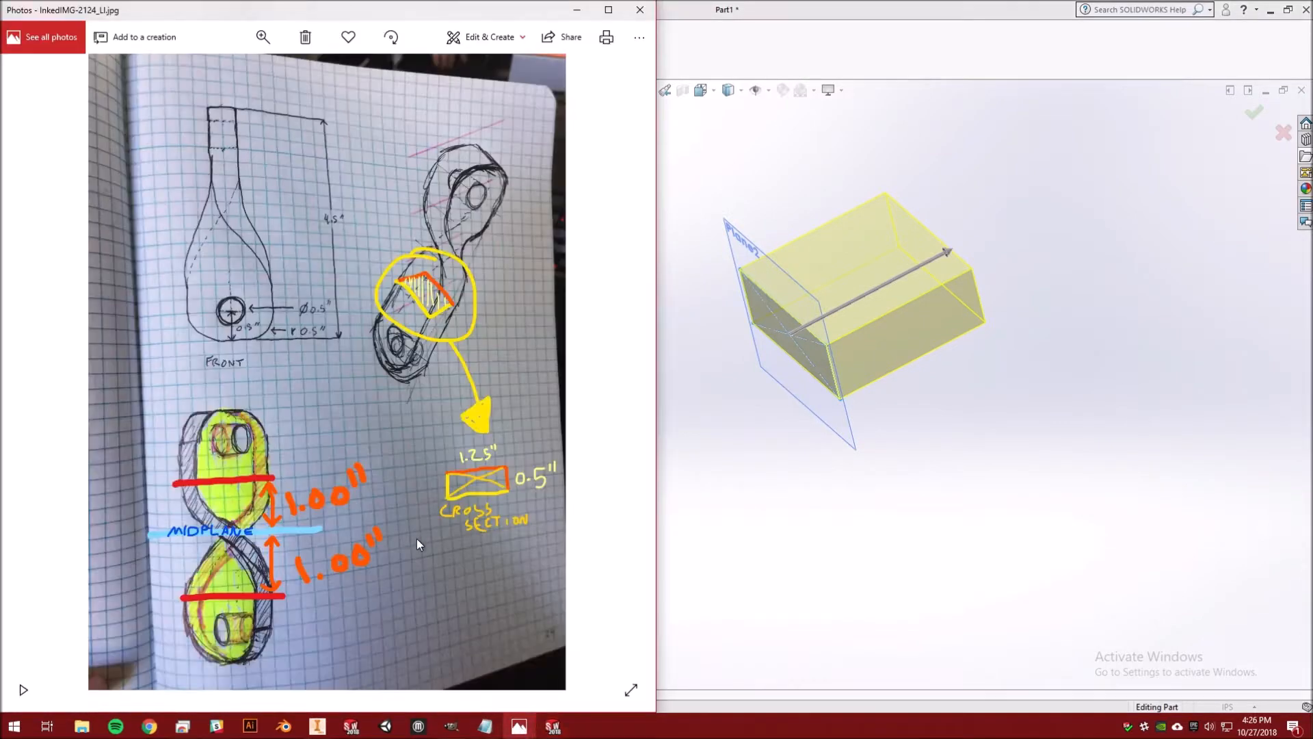
{"action": "left_click", "coordinate": [773, 3]}
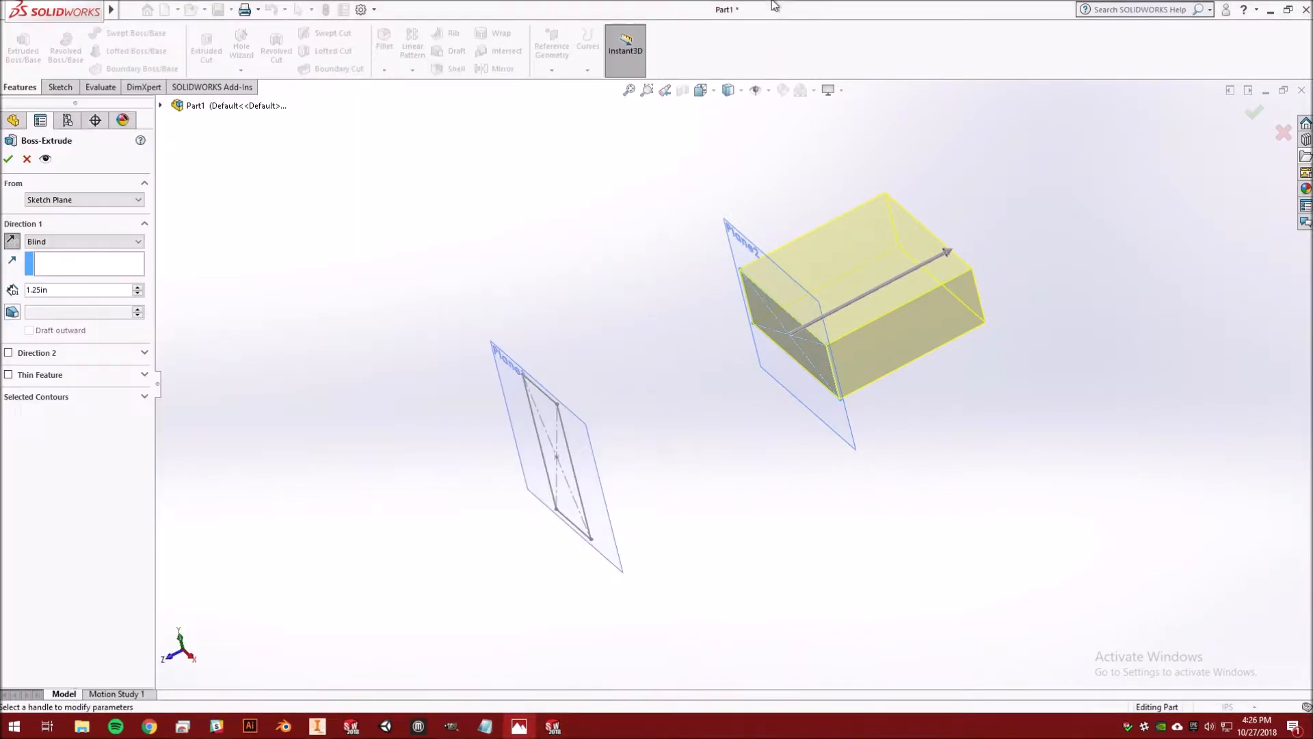
{"action": "left_click", "coordinate": [9, 160]}
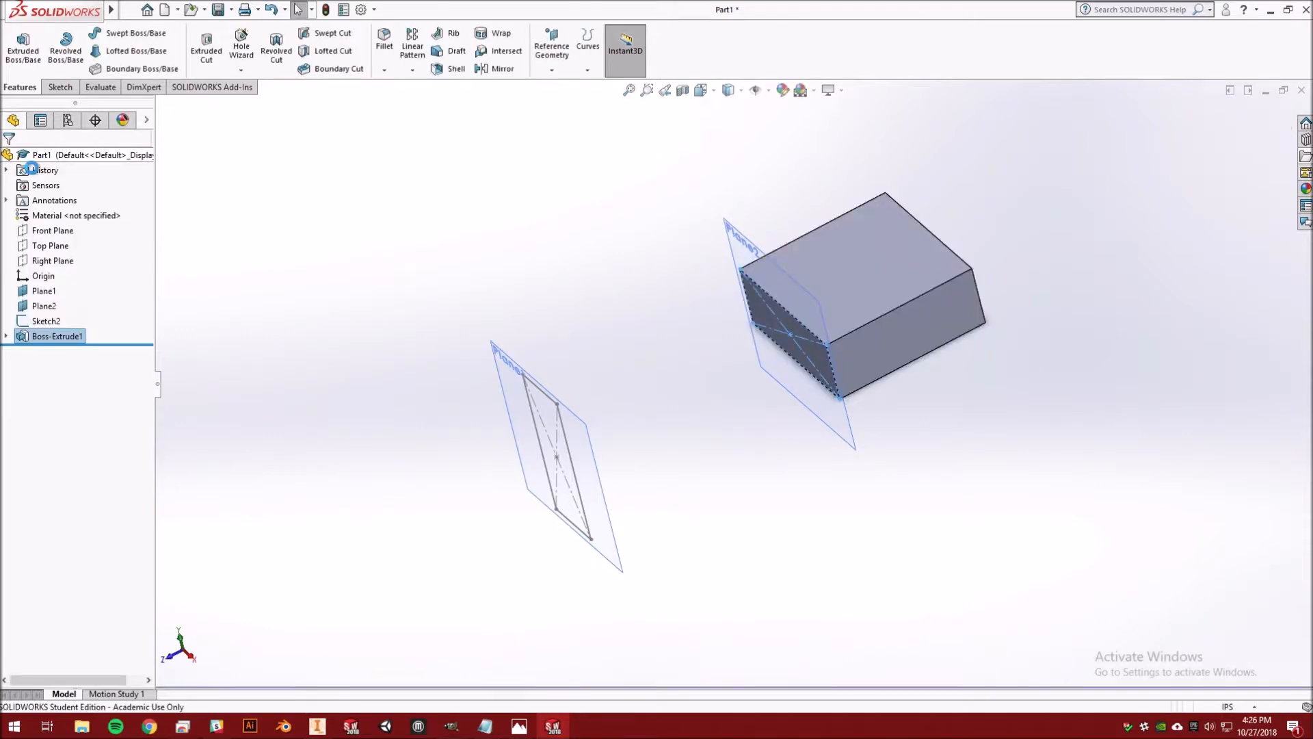
{"action": "left_click", "coordinate": [22, 55]}
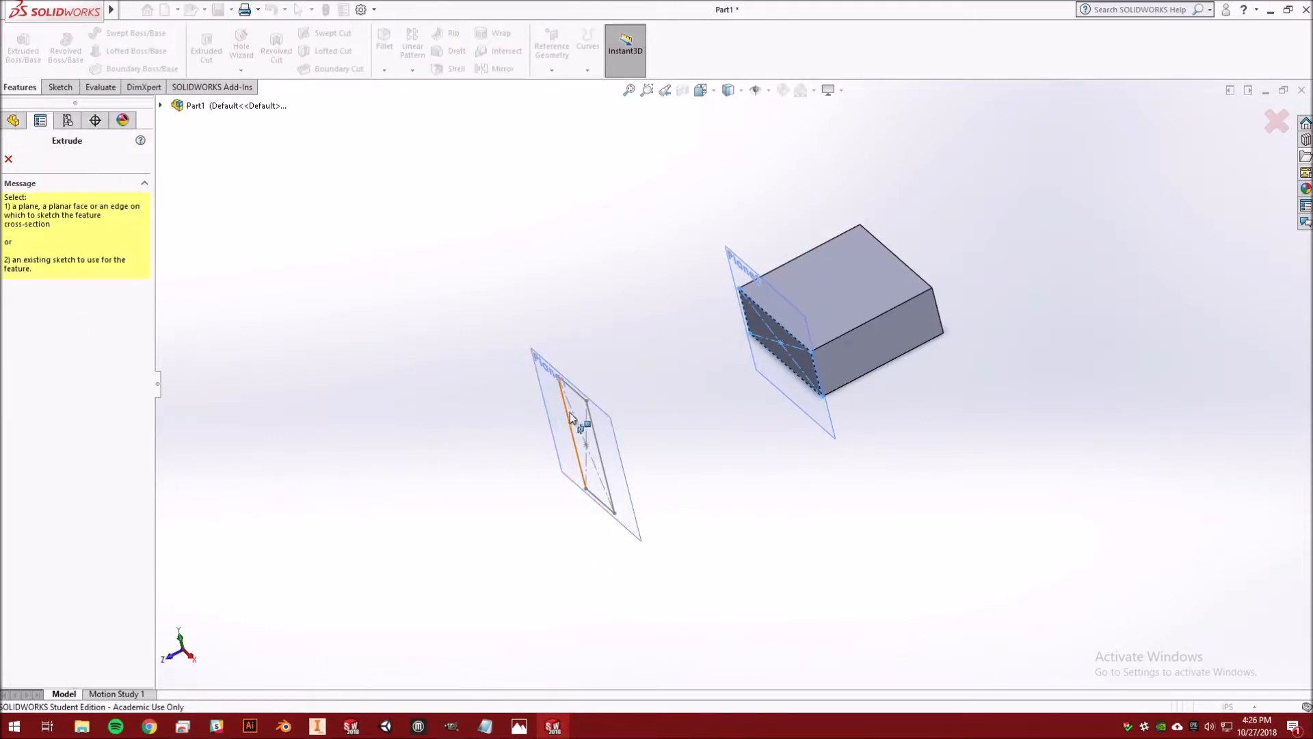
{"action": "middle_click_drag", "start_coordinate": [545, 483], "coordinate": [616, 431]}
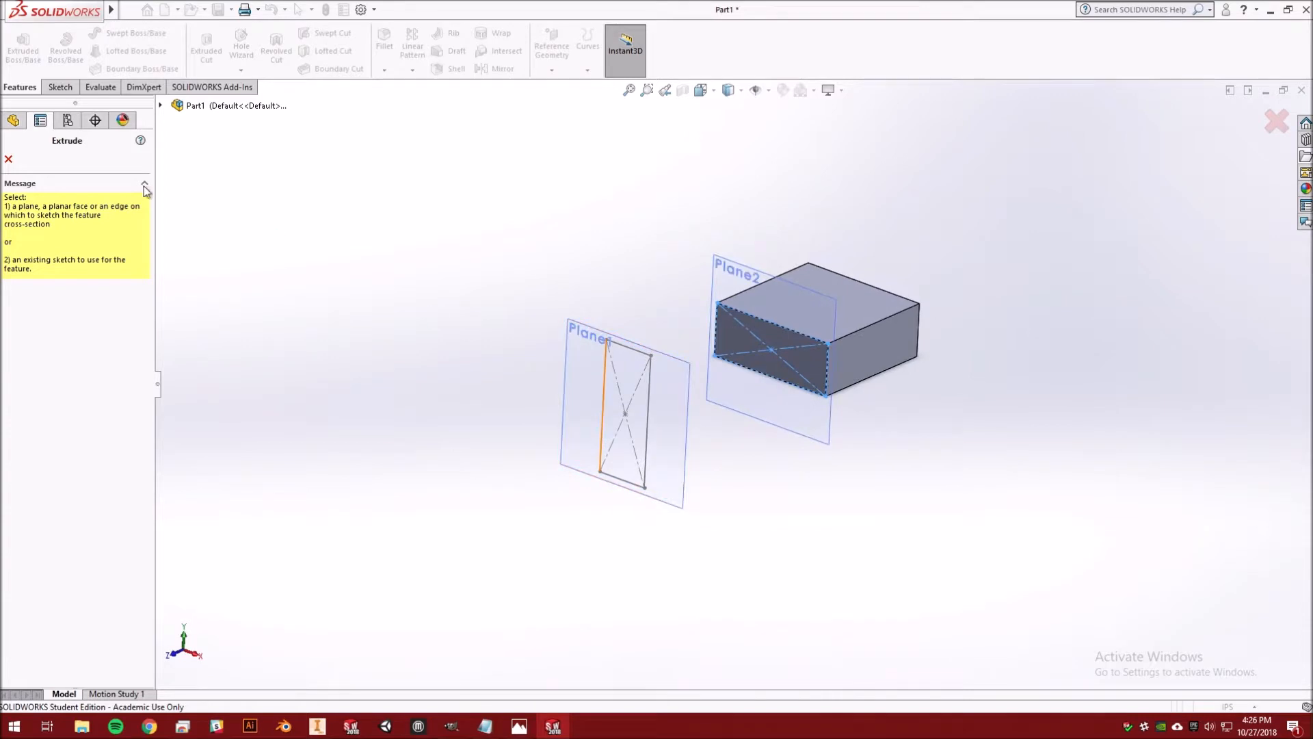
{"action": "left_click", "coordinate": [8, 160]}
Step: Extrude the upright rectangle of Sketch2 on Plane1 by 1.25 in, away from the first block
{"action": "left_click", "coordinate": [41, 321]}
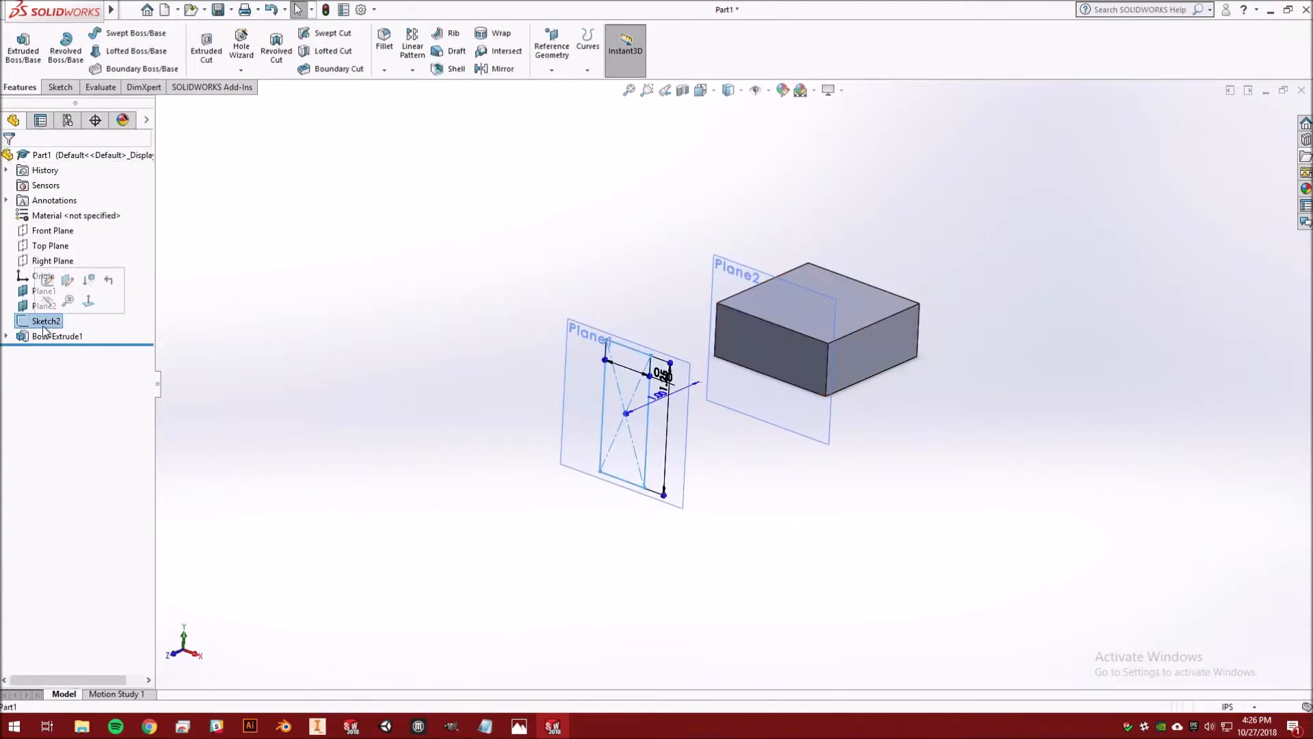
{"action": "left_click", "coordinate": [22, 60]}
{"action": "middle_click_drag", "start_coordinate": [305, 252], "coordinate": [355, 319]}
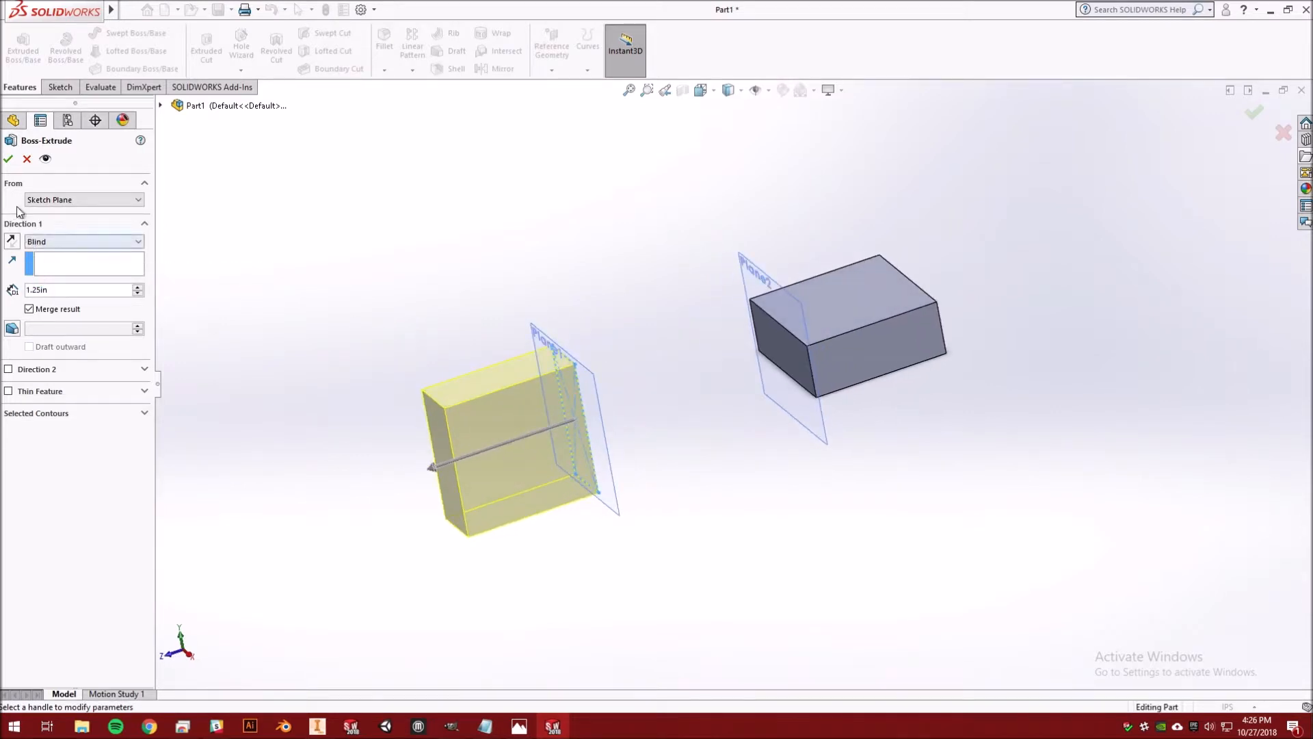
{"action": "left_click", "coordinate": [9, 160]}
Step: Examine the two extruded blocks and compare them with the hand sketch in Photos
{"action": "middle_click_drag", "start_coordinate": [369, 381], "coordinate": [718, 475]}
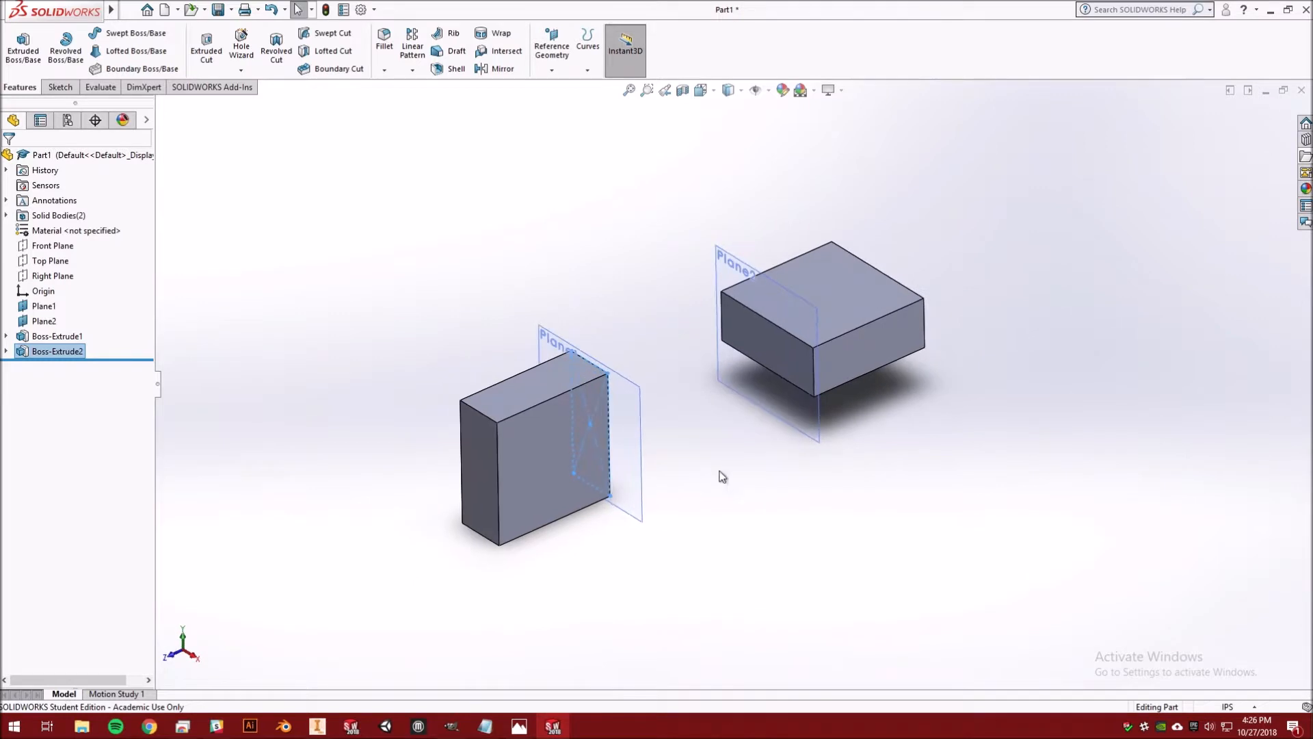
{"action": "left_click", "coordinate": [519, 726]}
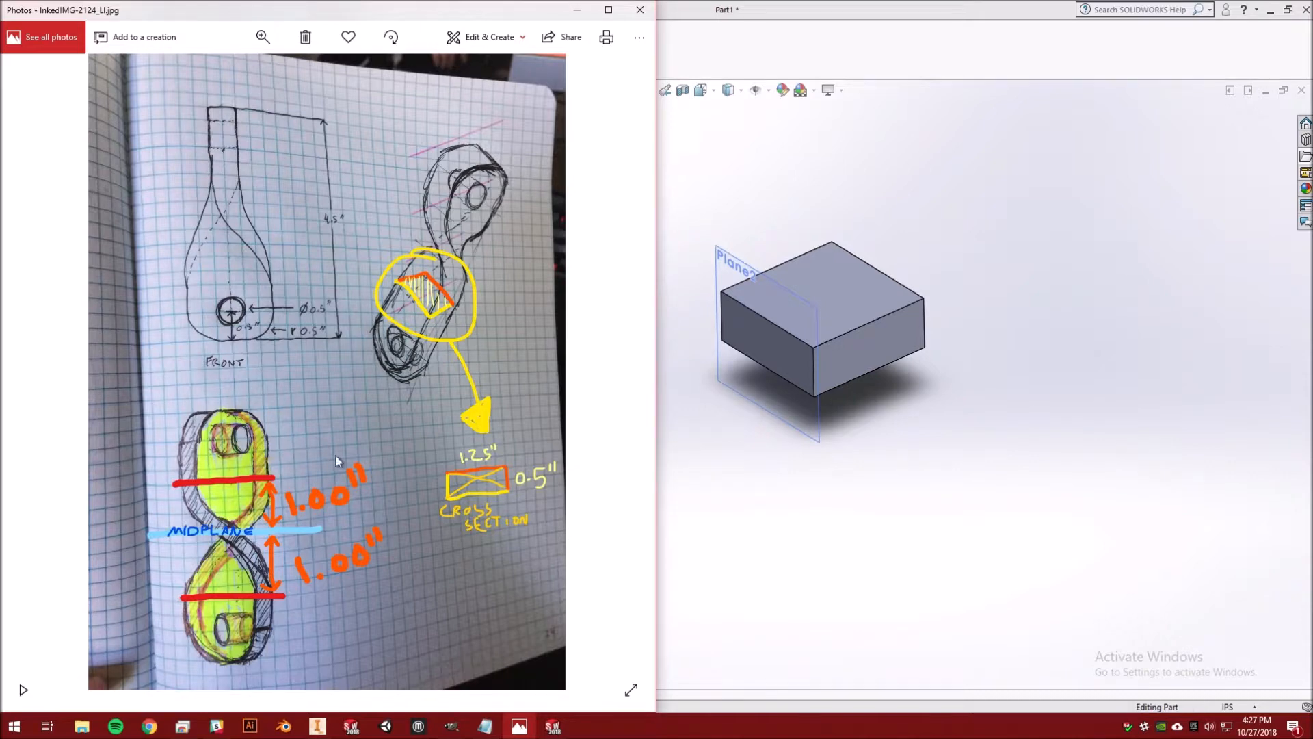
{"action": "double_click", "coordinate": [705, 15]}
{"action": "middle_click_drag", "start_coordinate": [396, 226], "coordinate": [381, 208]}
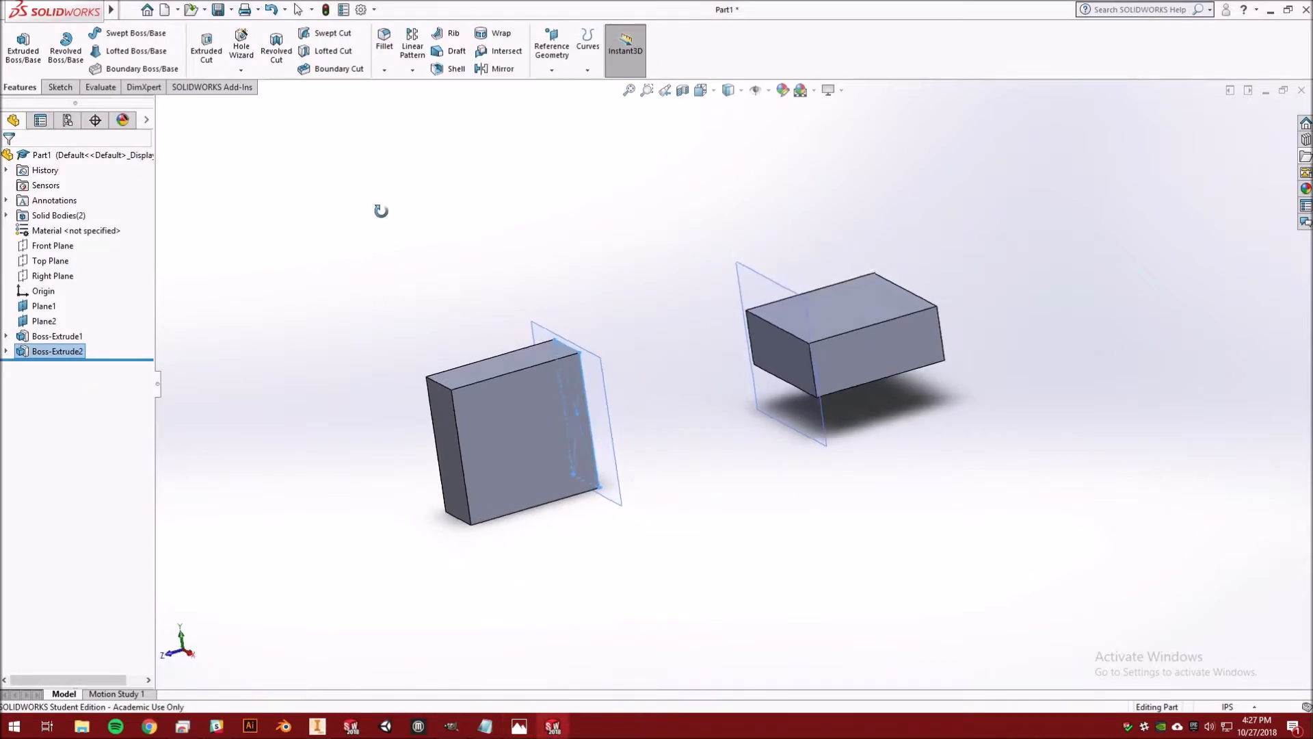
Step: Start a sketch on the upright block's large square side face, view it face-on, and activate the Line tool
{"action": "left_click", "coordinate": [57, 88]}
{"action": "left_click", "coordinate": [18, 40]}
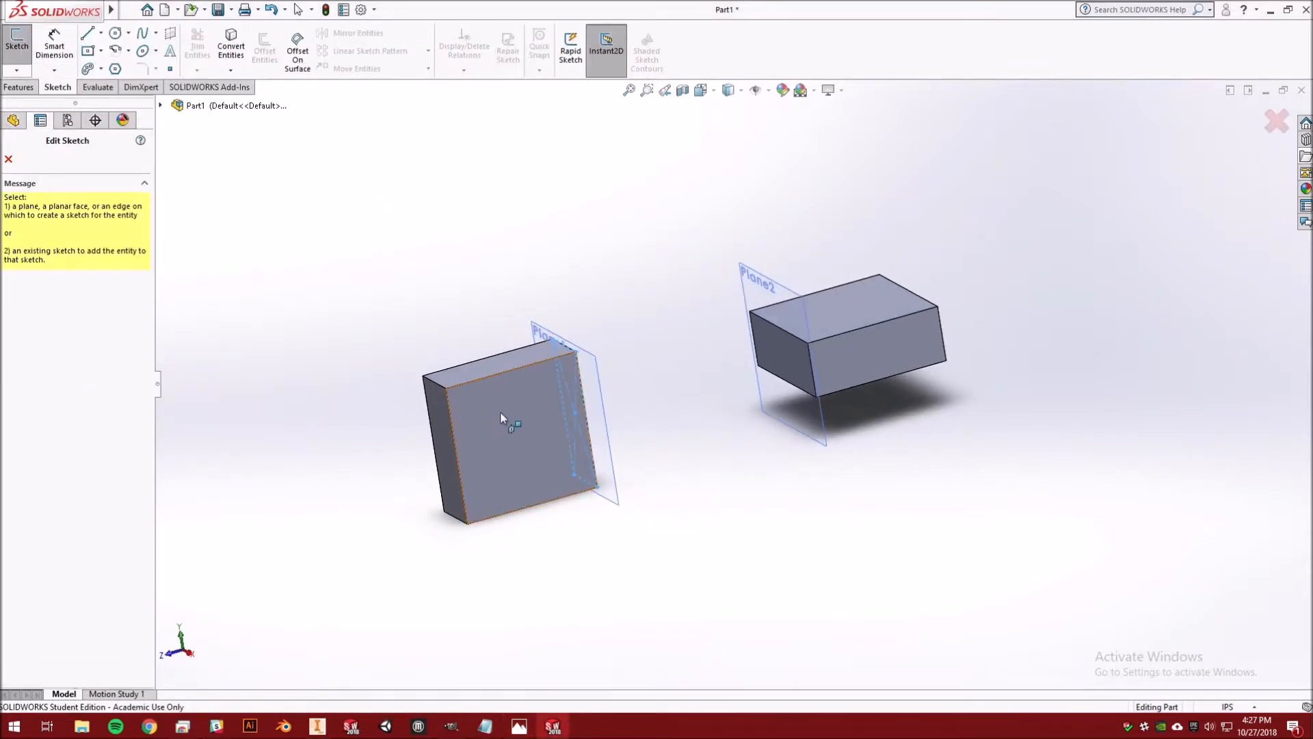
{"action": "left_click", "coordinate": [518, 436]}
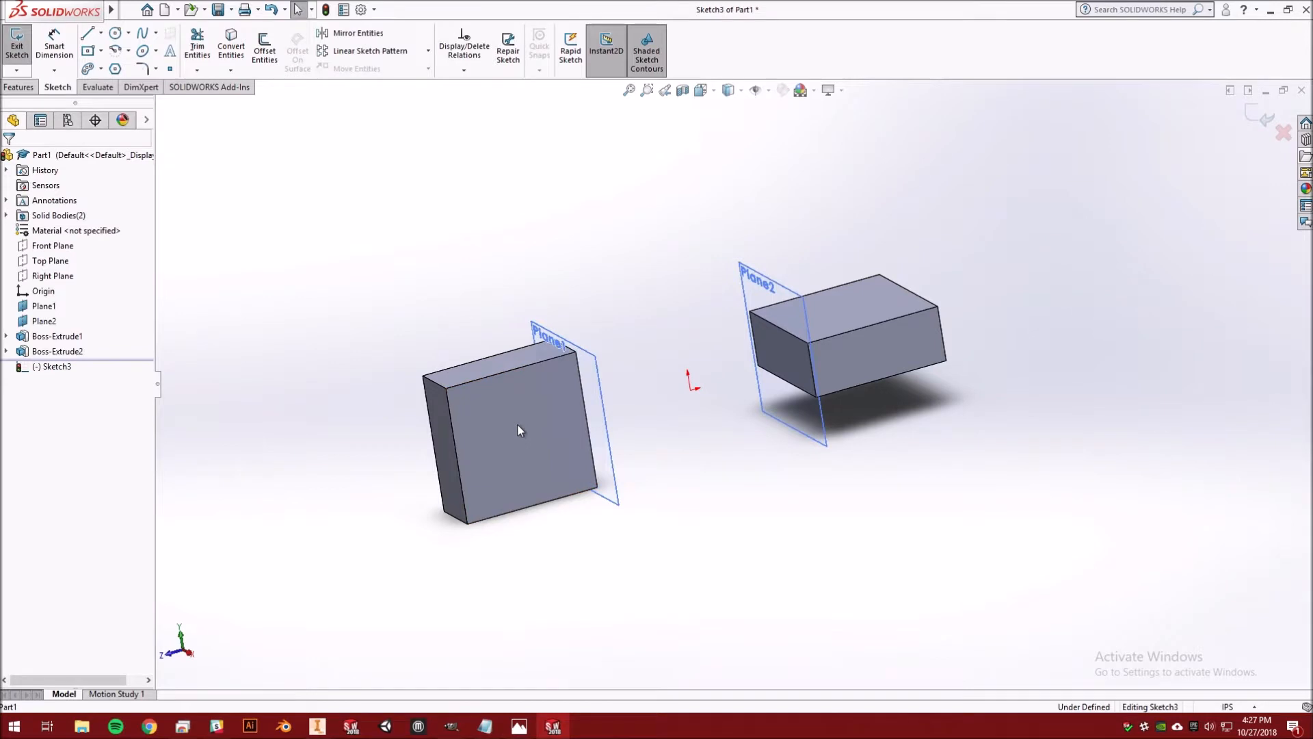
{"action": "key", "text": "space"}
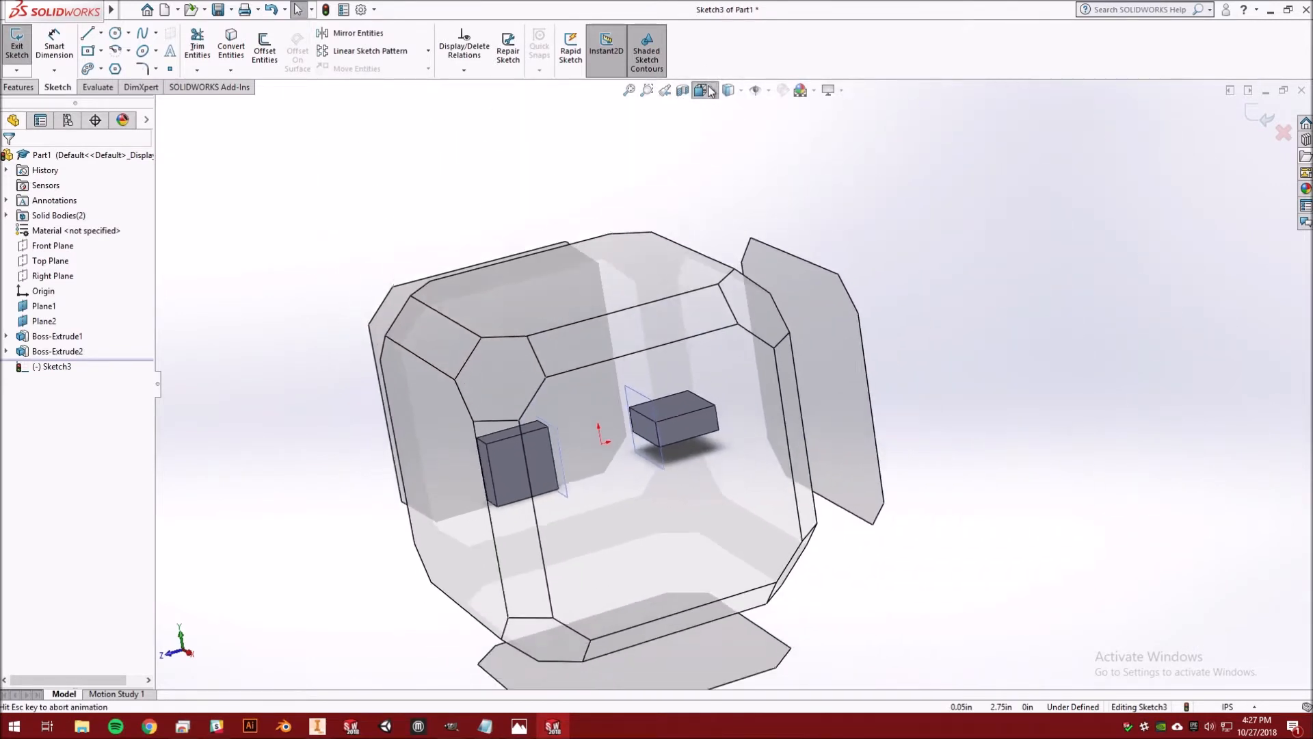
{"action": "left_click", "coordinate": [572, 415]}
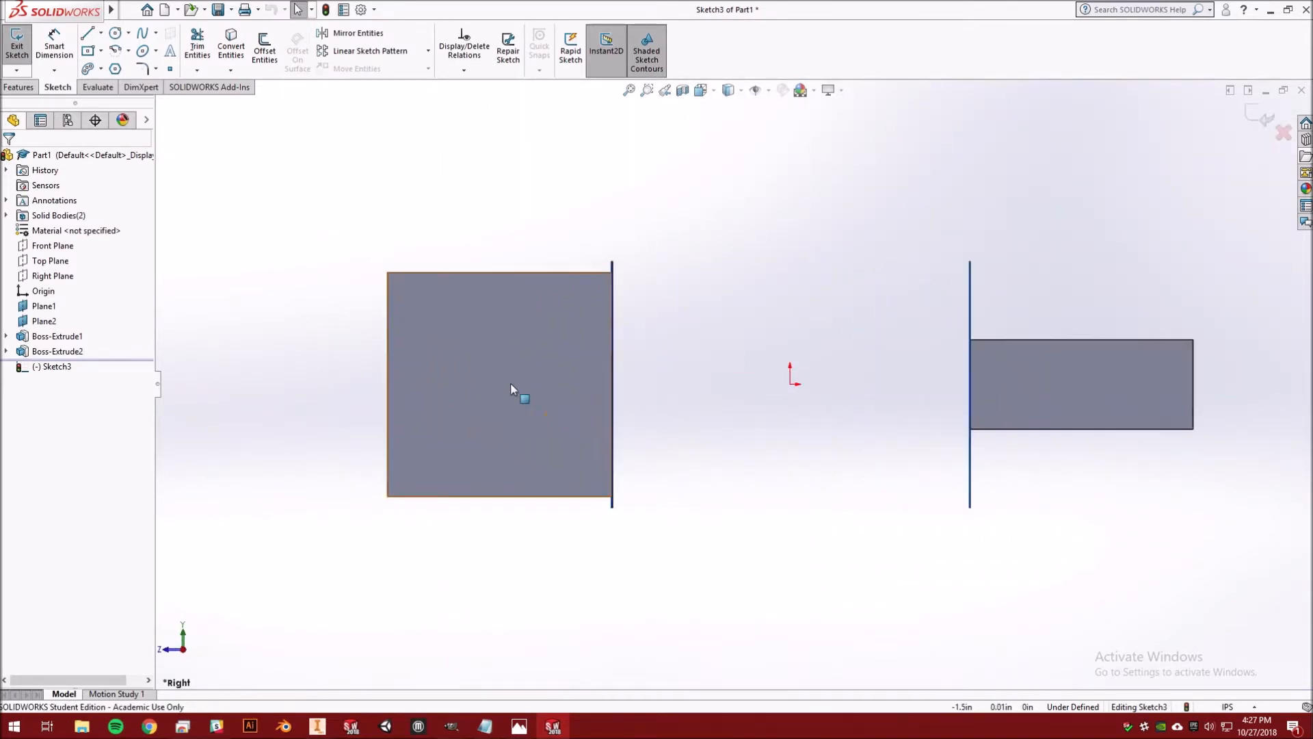
{"action": "left_click", "coordinate": [89, 36]}
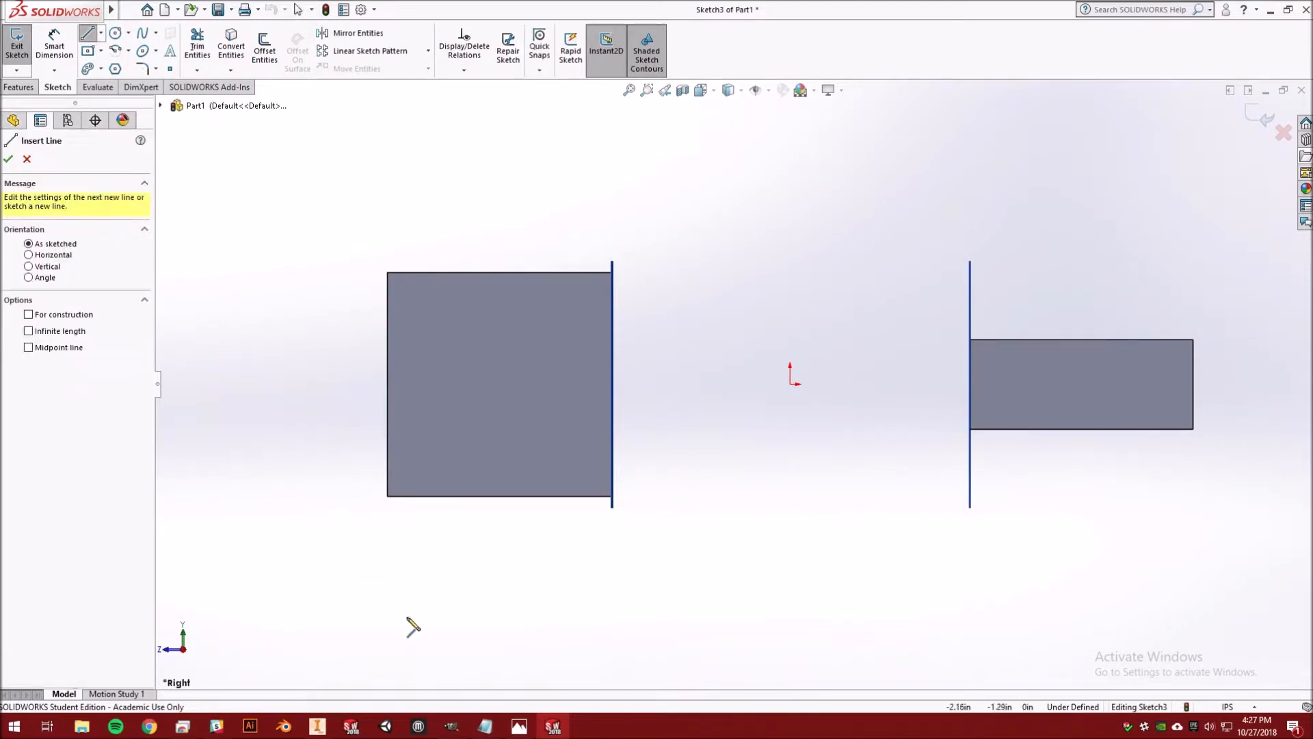
Step: Check the hole position and diameter in the hand sketch in Photos and the dimension list in Notepad
{"action": "left_click", "coordinate": [519, 726]}
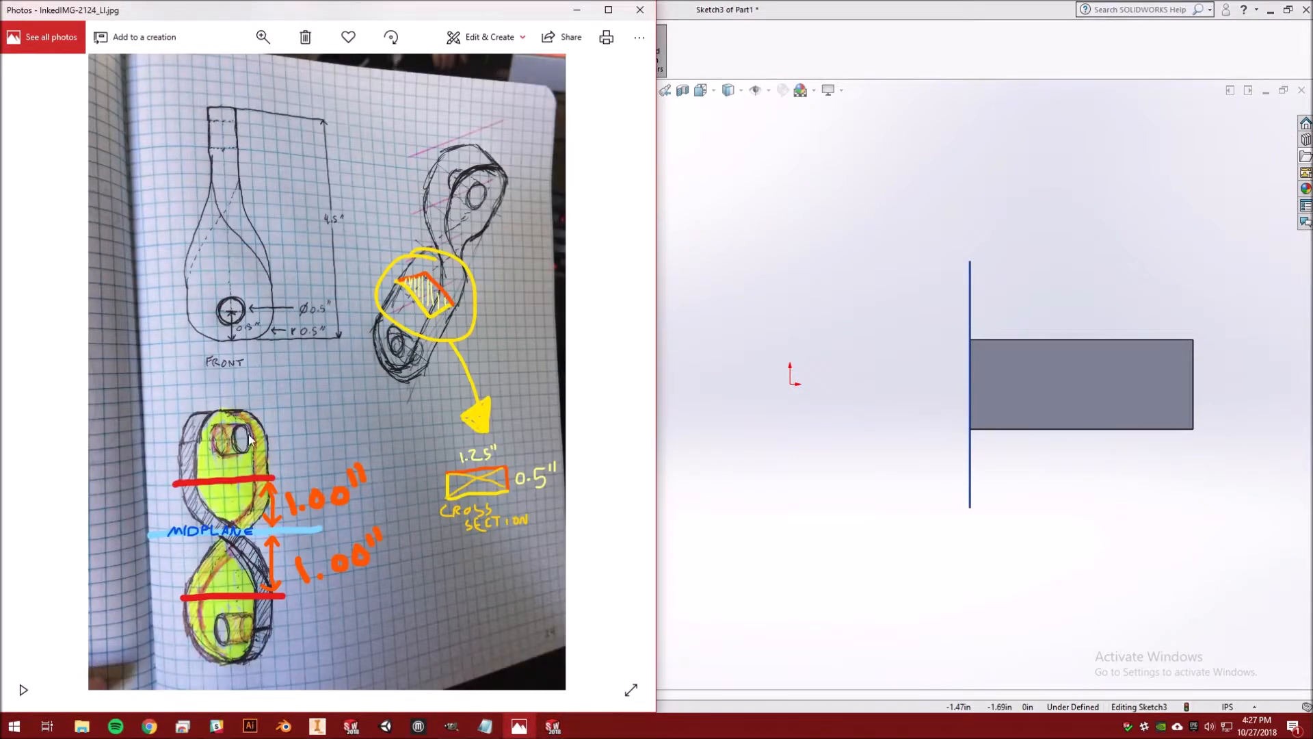
{"action": "left_click", "coordinate": [485, 726]}
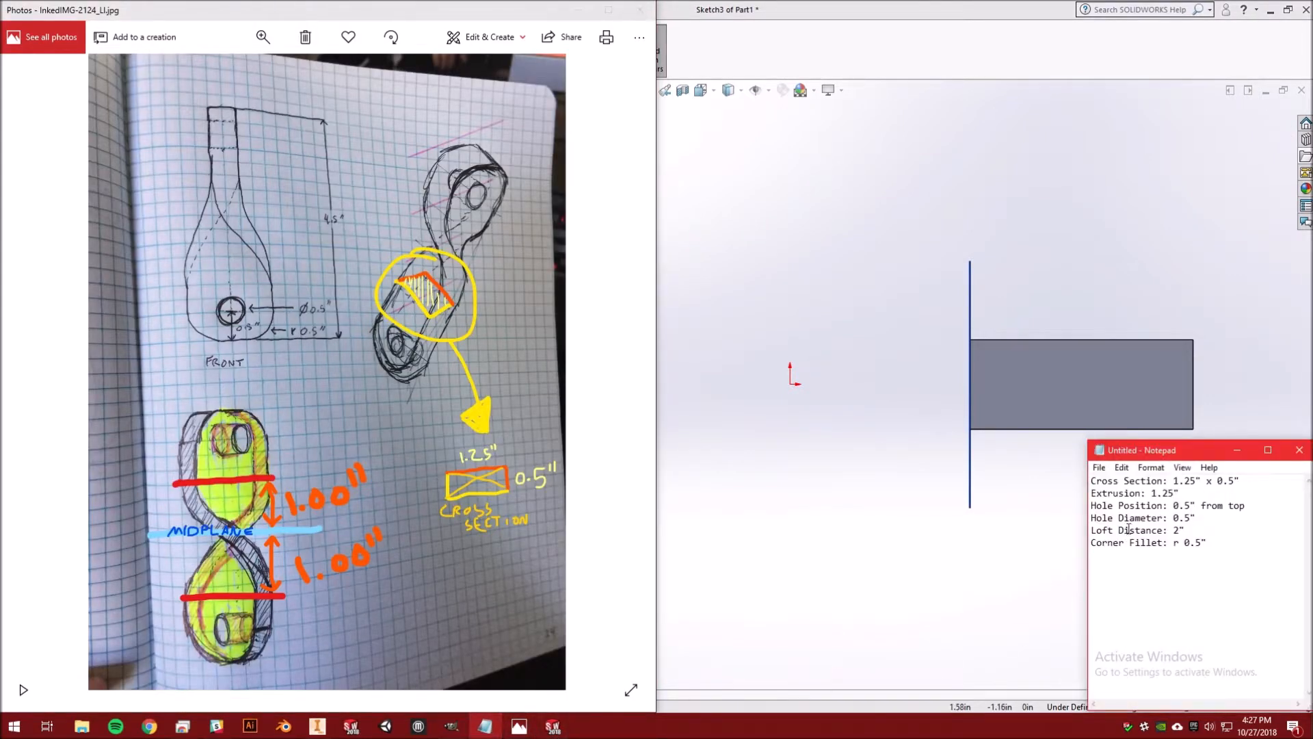
{"action": "left_click_drag", "start_coordinate": [1248, 513], "coordinate": [1175, 506]}
{"action": "left_click", "coordinate": [1216, 508]}
{"action": "left_click", "coordinate": [862, 146]}
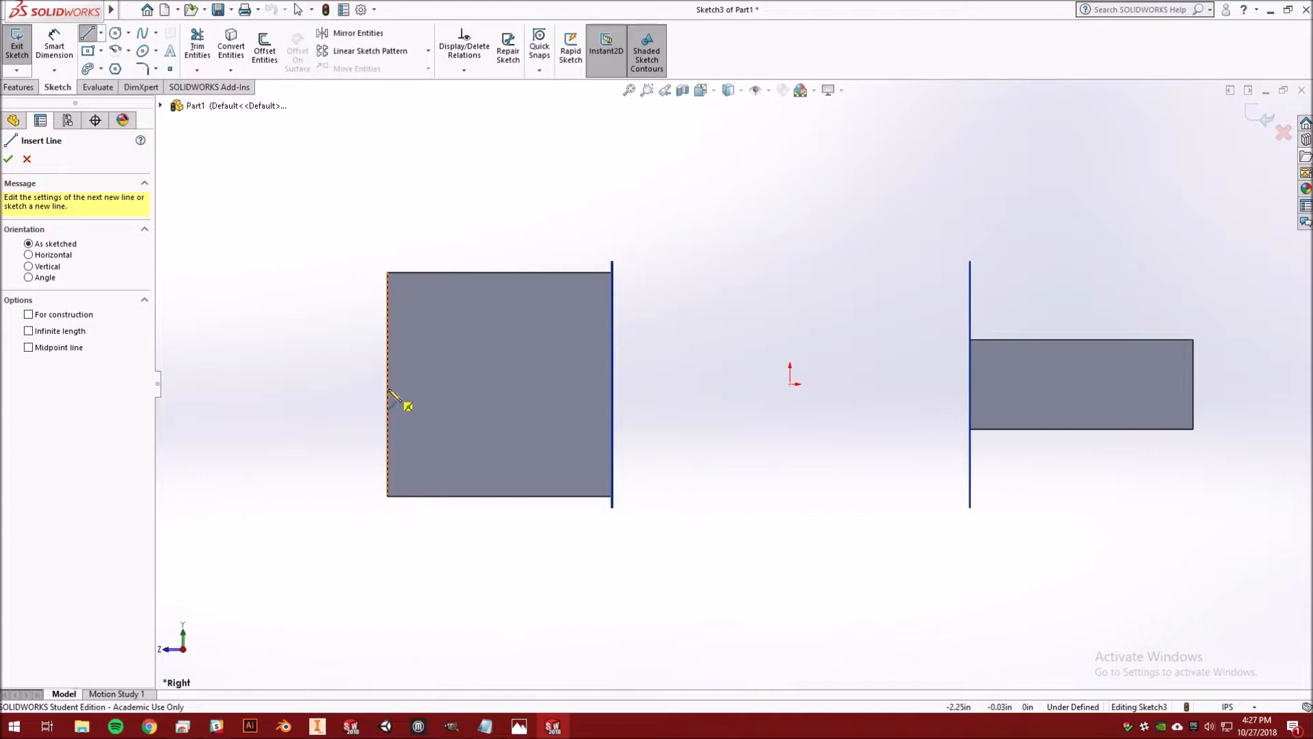
Step: Draw a horizontal line inward from the midpoint of the block's outer edge and set its length to 0.5 in
{"action": "left_click", "coordinate": [386, 383]}
{"action": "left_click", "coordinate": [459, 384]}
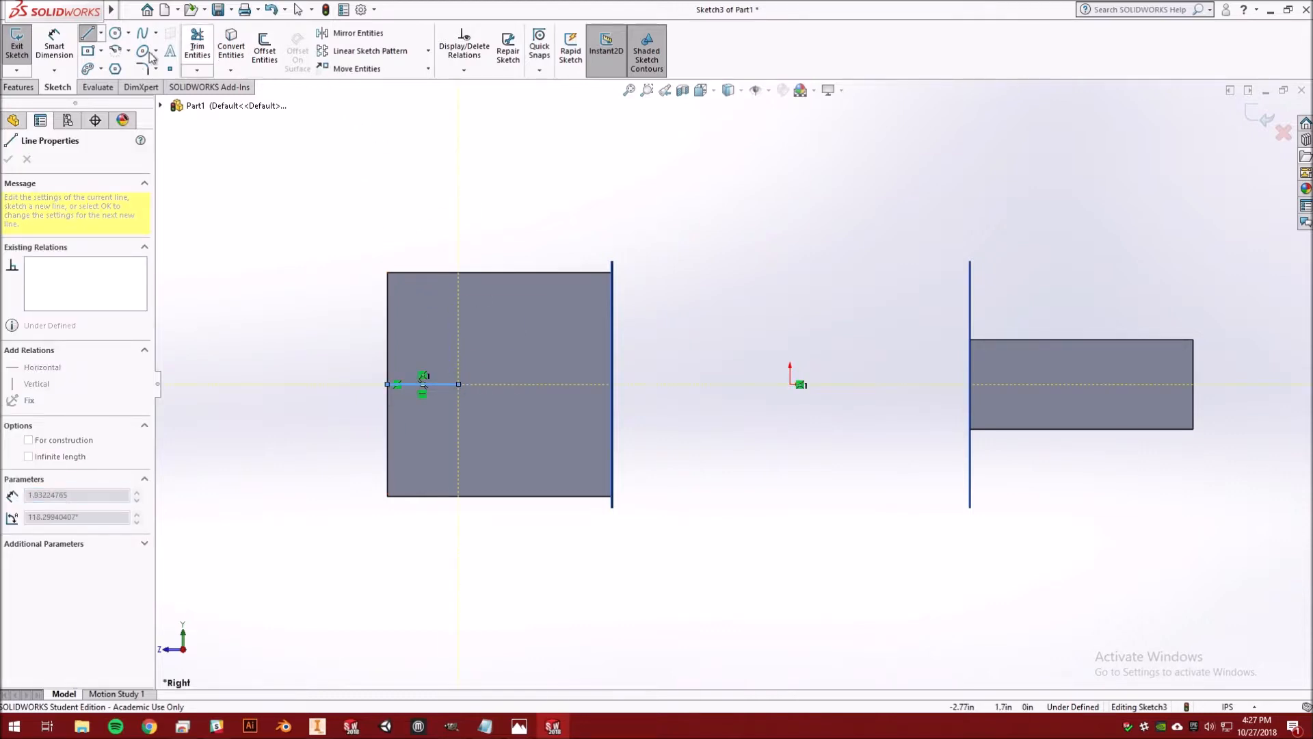
{"action": "left_click", "coordinate": [43, 51]}
{"action": "left_click", "coordinate": [446, 384]}
{"action": "left_click", "coordinate": [448, 337]}
{"action": "type", "text": "0.5"}
{"action": "key", "text": "Return"}
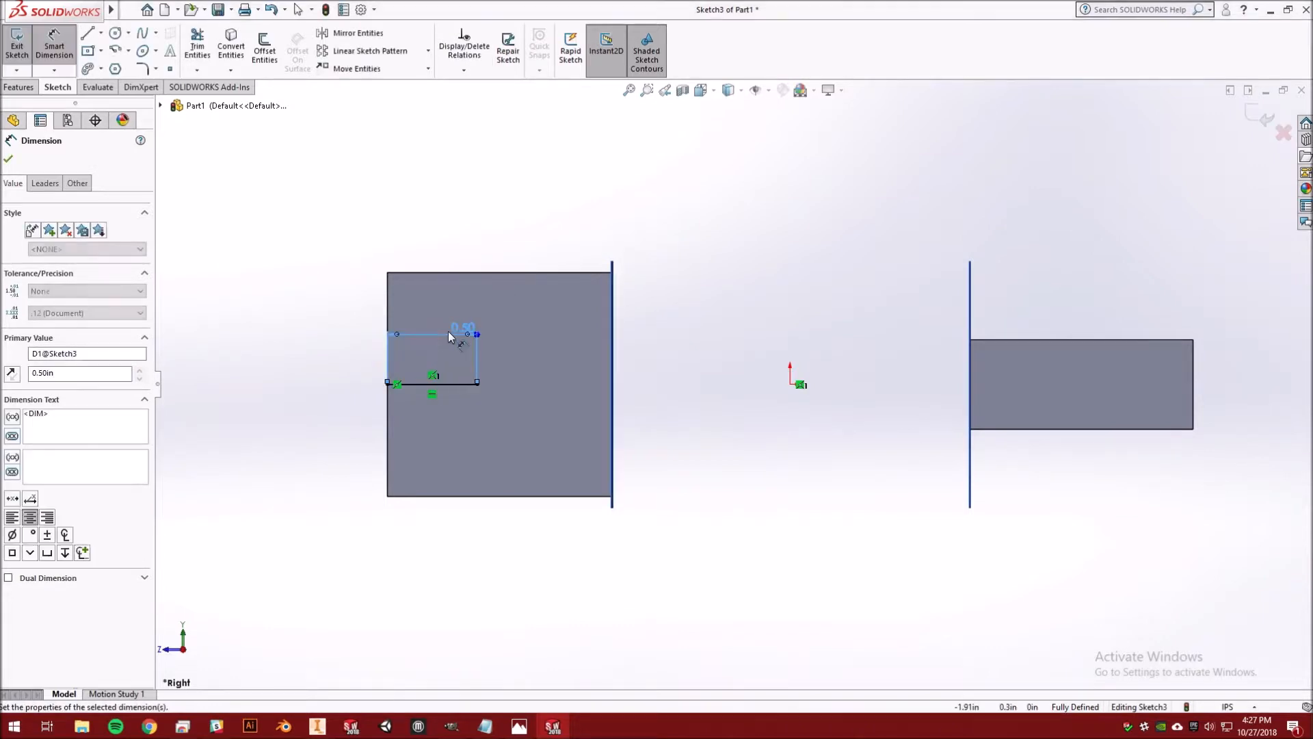
Step: Draw a circle centred on the line's inner end, set its diameter to 0.5 in, and exit the sketch
{"action": "left_click", "coordinate": [116, 33]}
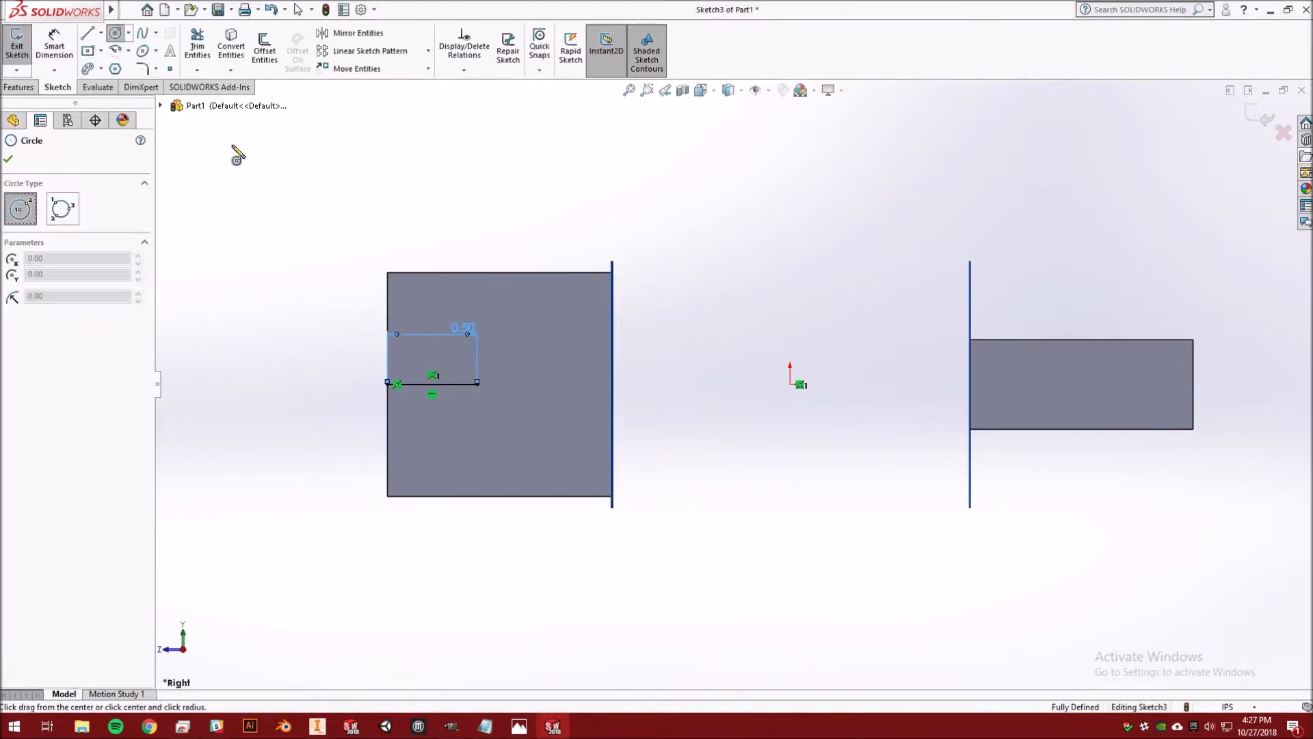
{"action": "left_click", "coordinate": [476, 384]}
{"action": "left_click", "coordinate": [483, 309]}
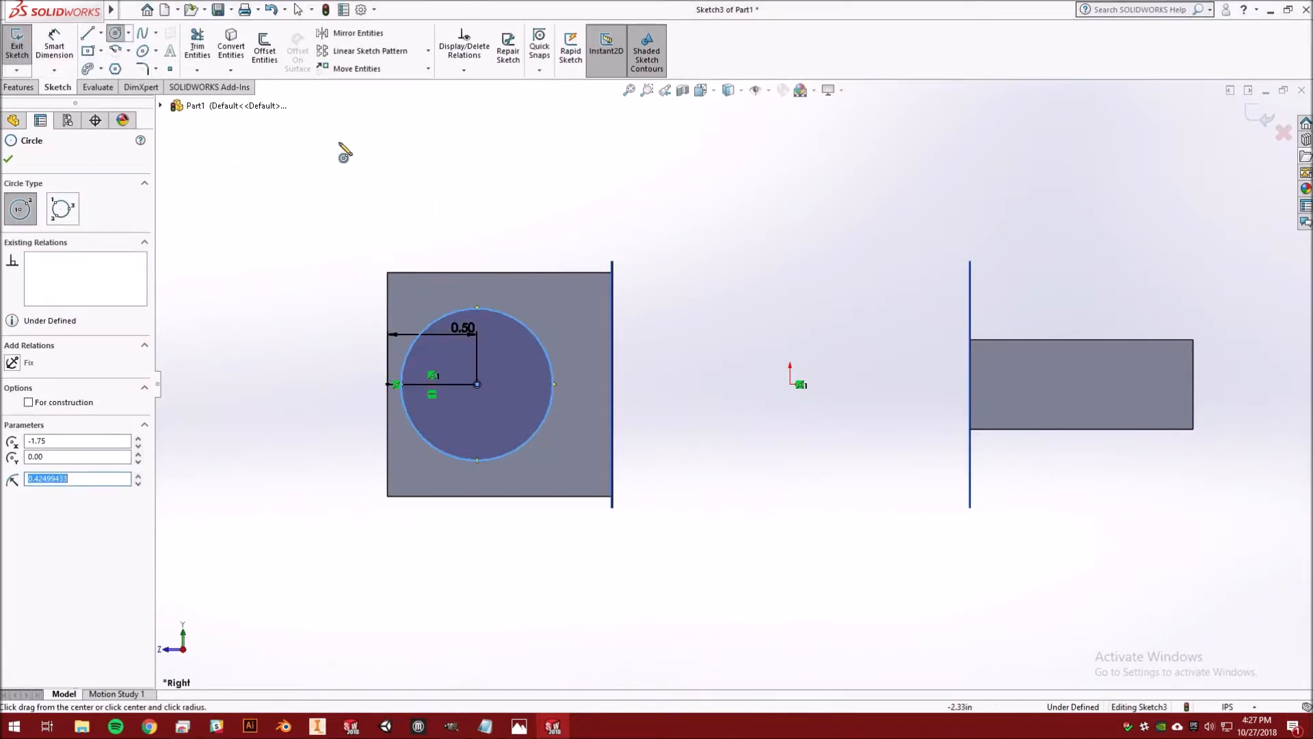
{"action": "left_click", "coordinate": [54, 44]}
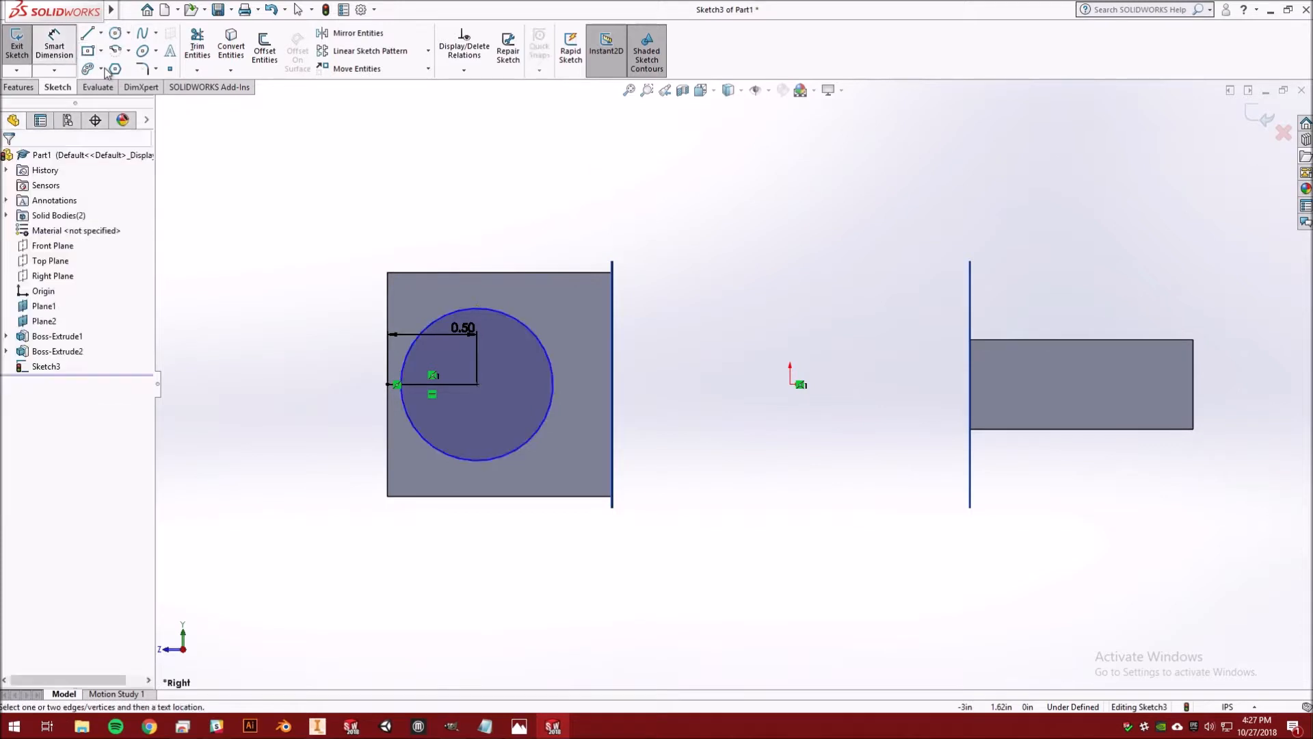
{"action": "left_click", "coordinate": [529, 327]}
{"action": "left_click", "coordinate": [611, 203]}
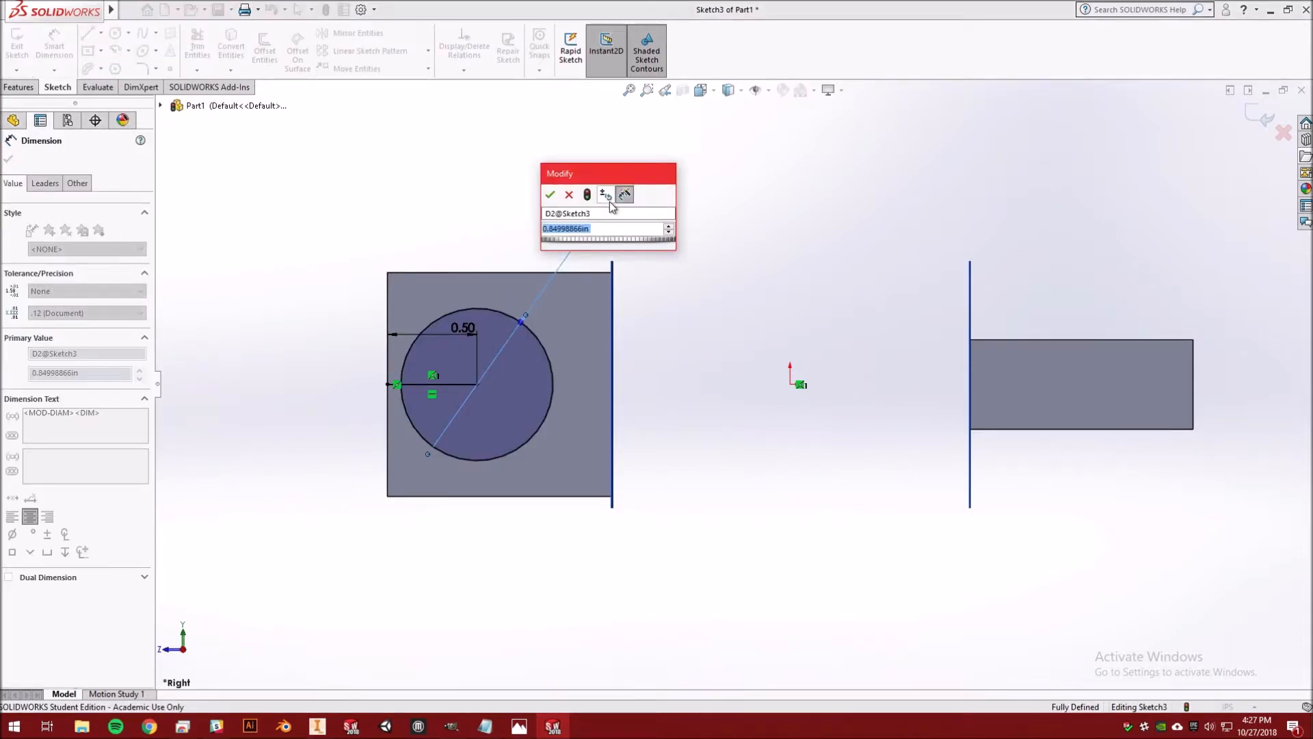
{"action": "type", "text": "0.5"}
{"action": "key", "text": "Return"}
{"action": "middle_click_drag", "start_coordinate": [602, 315], "coordinate": [704, 379]}
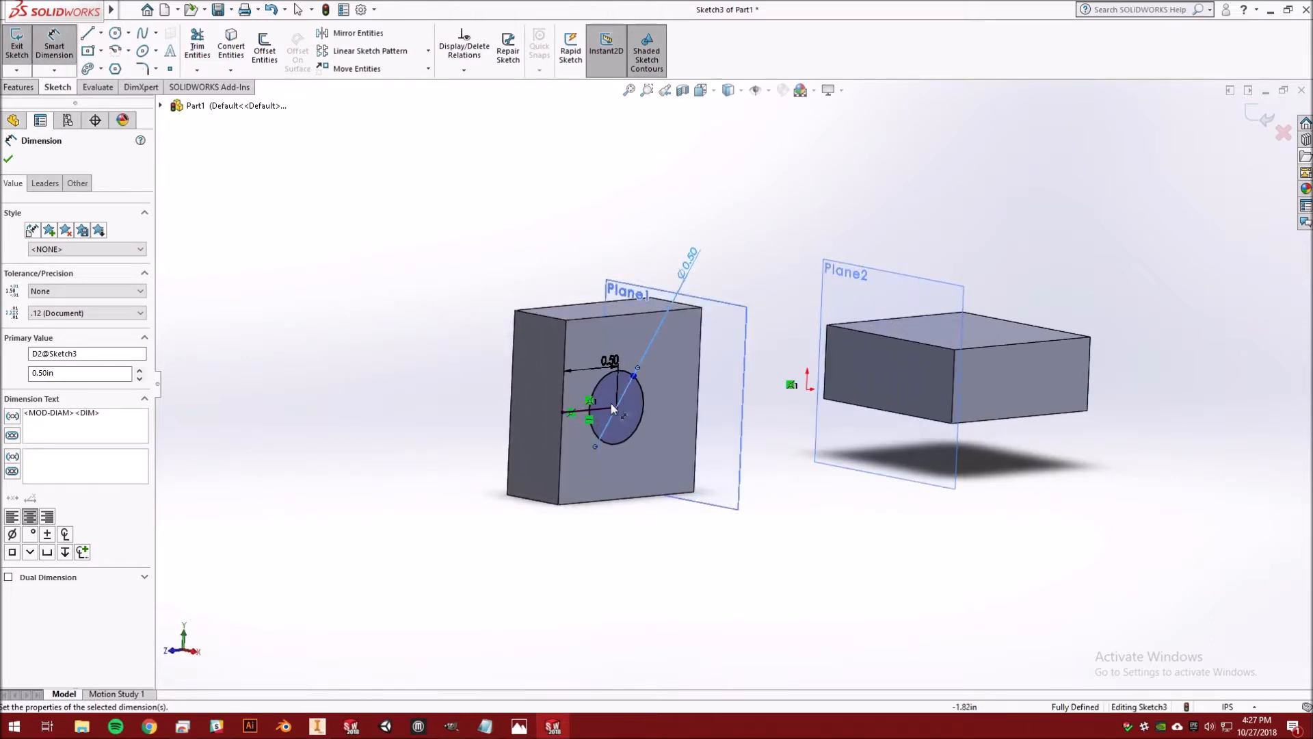
{"action": "middle_click_drag", "start_coordinate": [407, 325], "coordinate": [376, 325]}
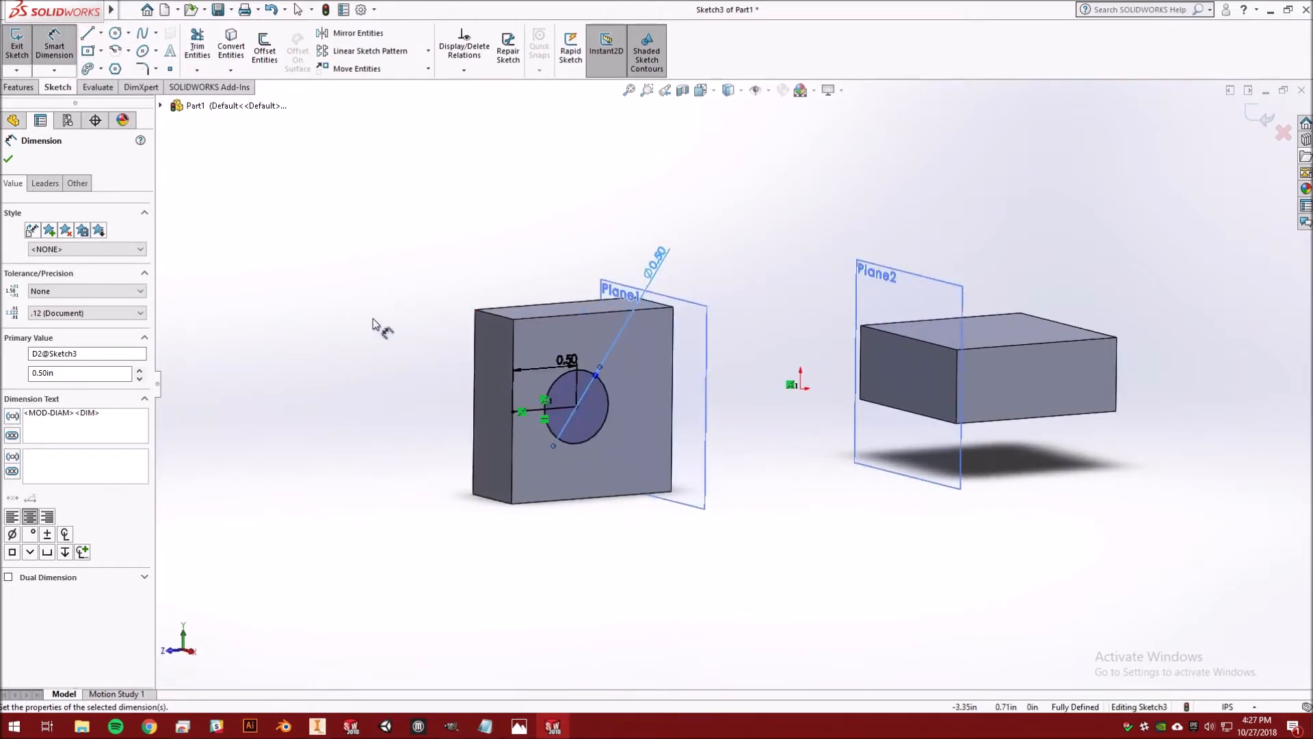
{"action": "left_click", "coordinate": [9, 160]}
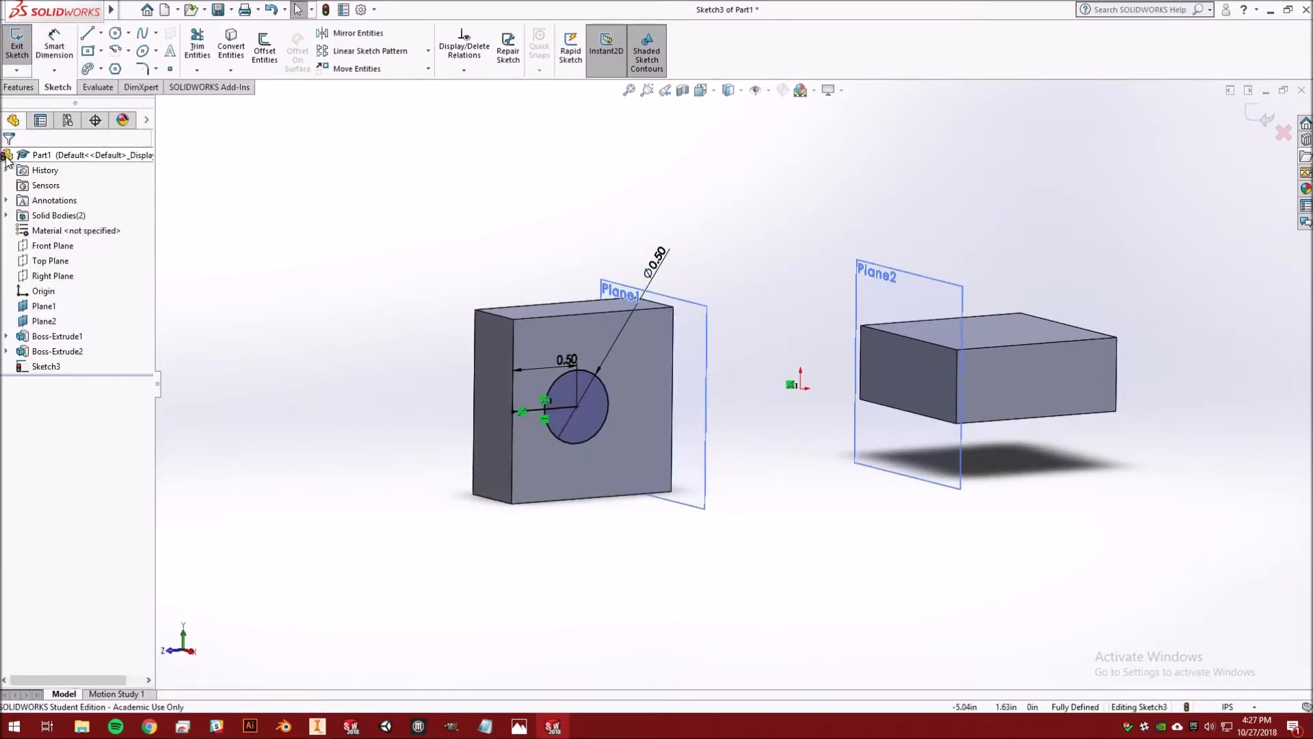
{"action": "left_click", "coordinate": [1250, 117]}
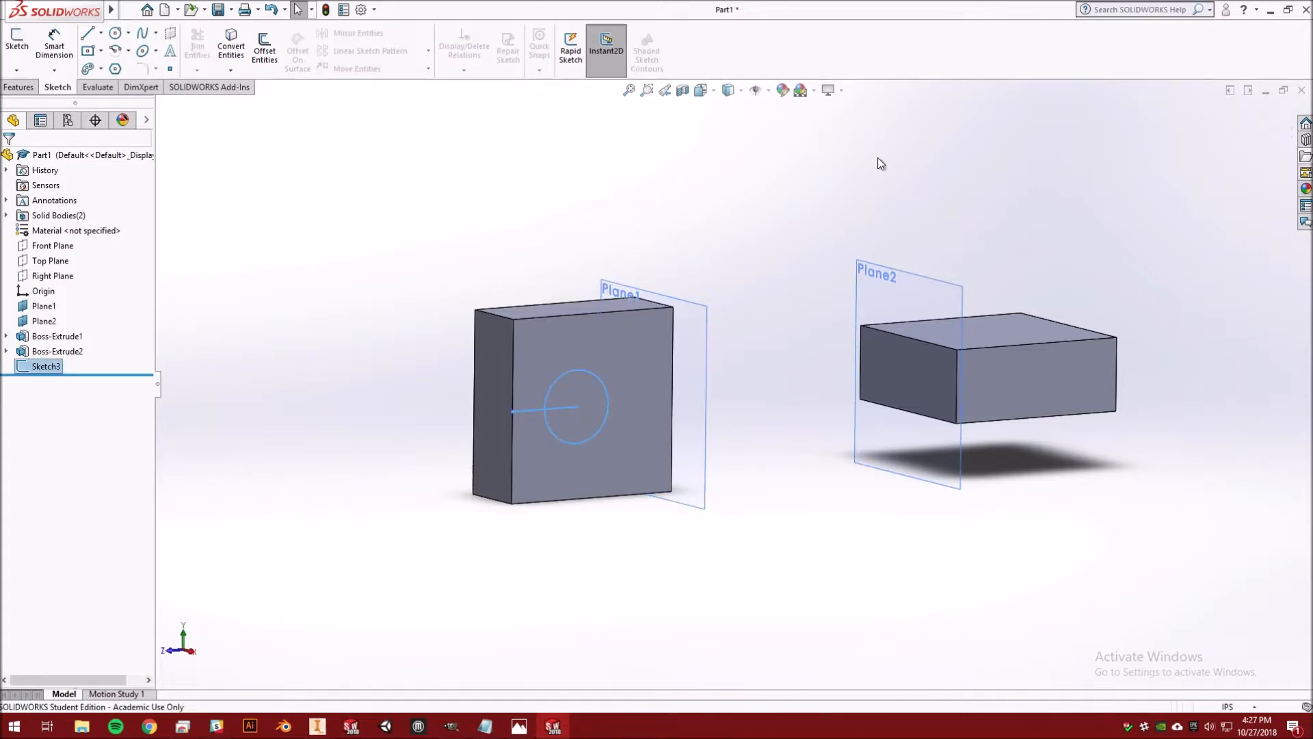
Step: Cut the circular region through the upright block with an Extruded Cut using the Up To Next end condition
{"action": "left_click", "coordinate": [16, 87]}
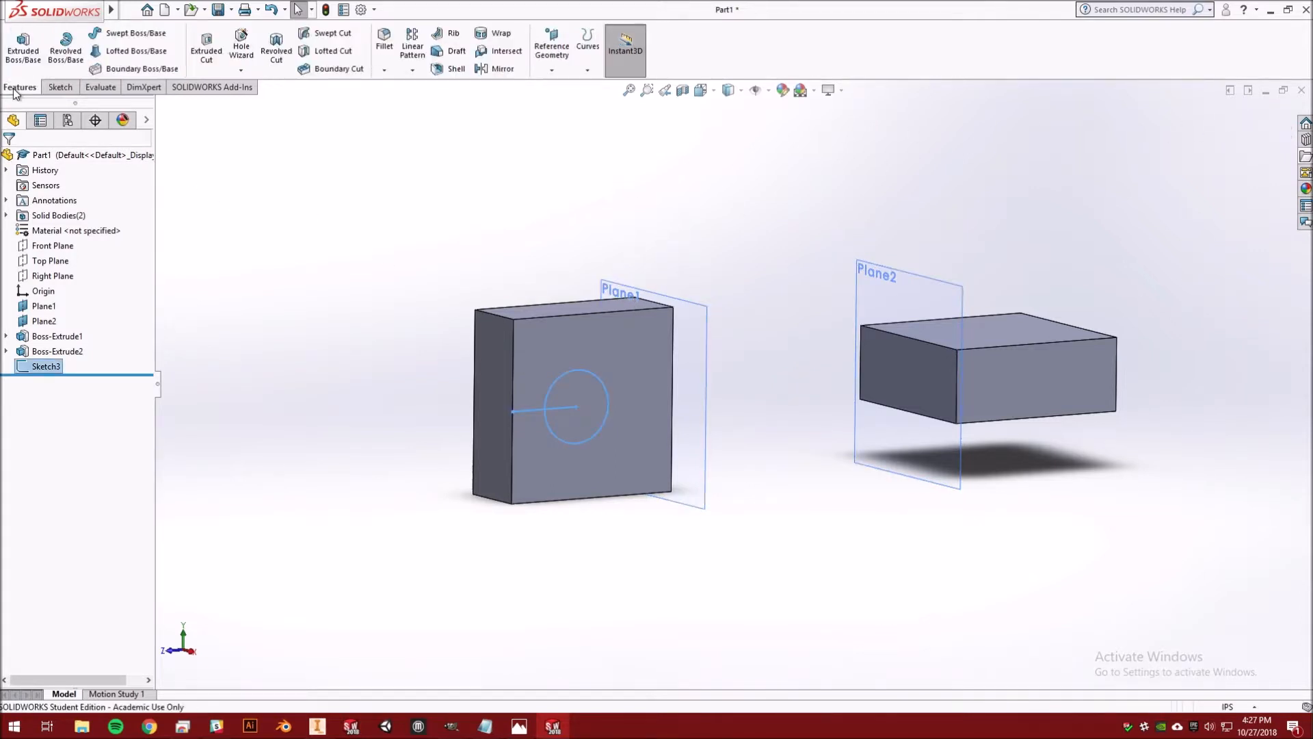
{"action": "left_click", "coordinate": [222, 65]}
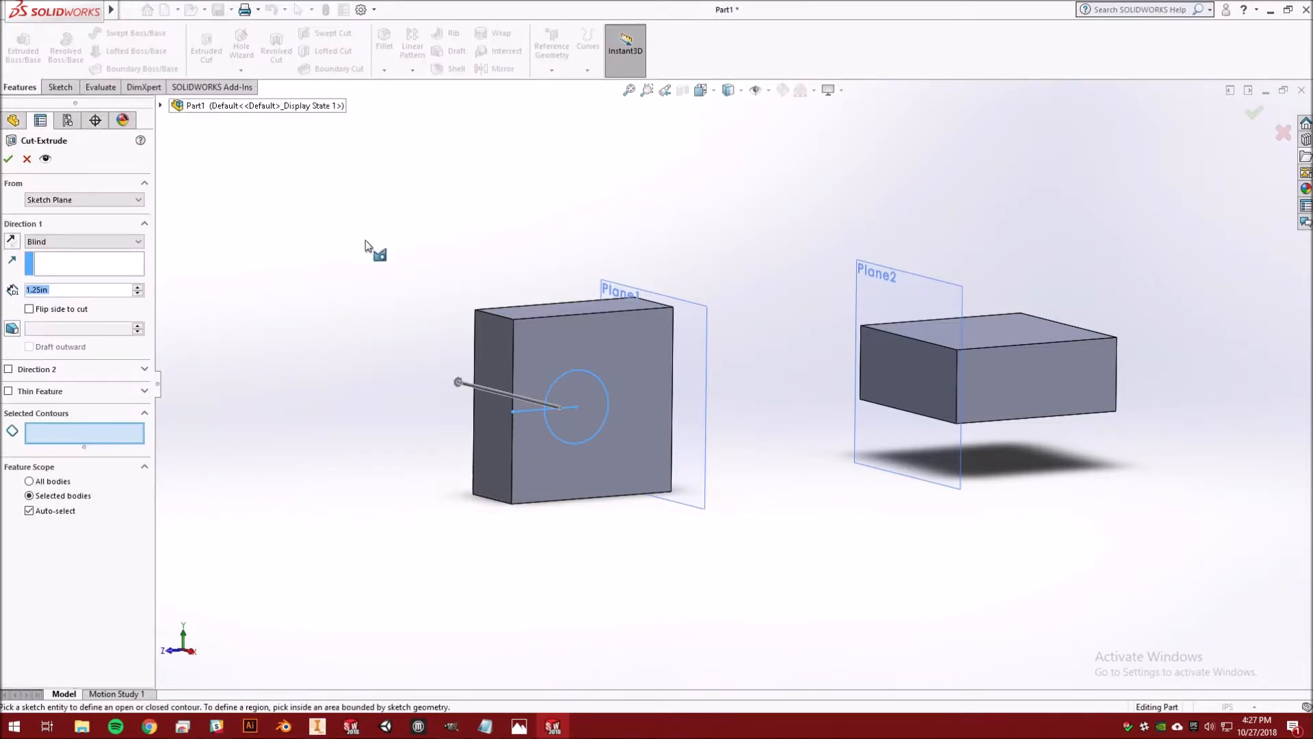
{"action": "left_click", "coordinate": [575, 403]}
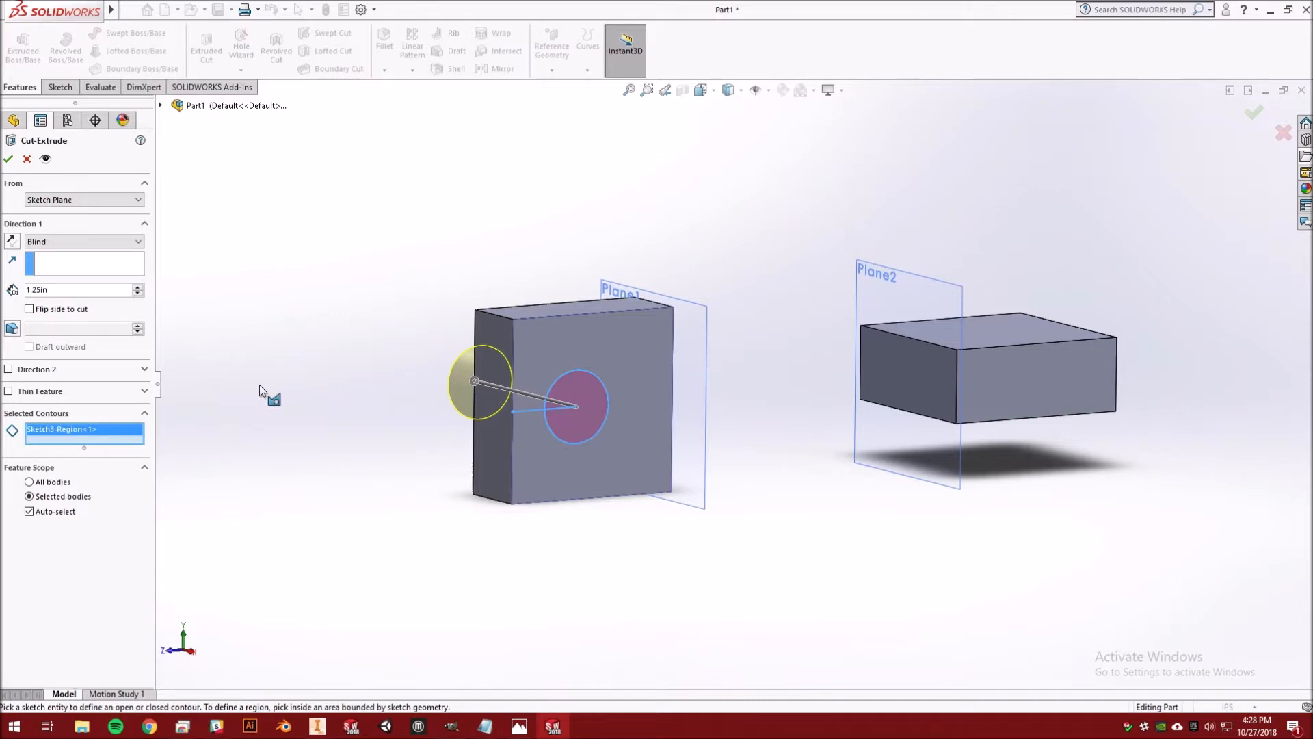
{"action": "left_click", "coordinate": [81, 243]}
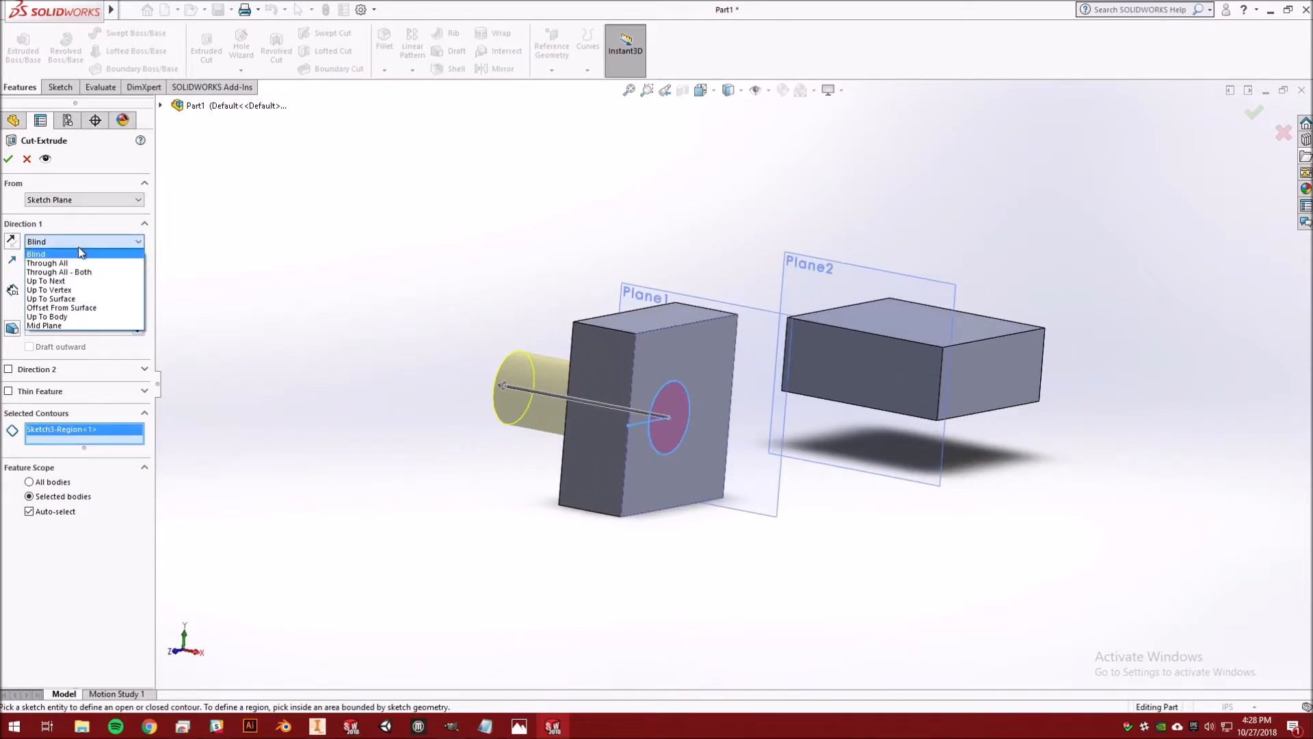
{"action": "left_click", "coordinate": [46, 281]}
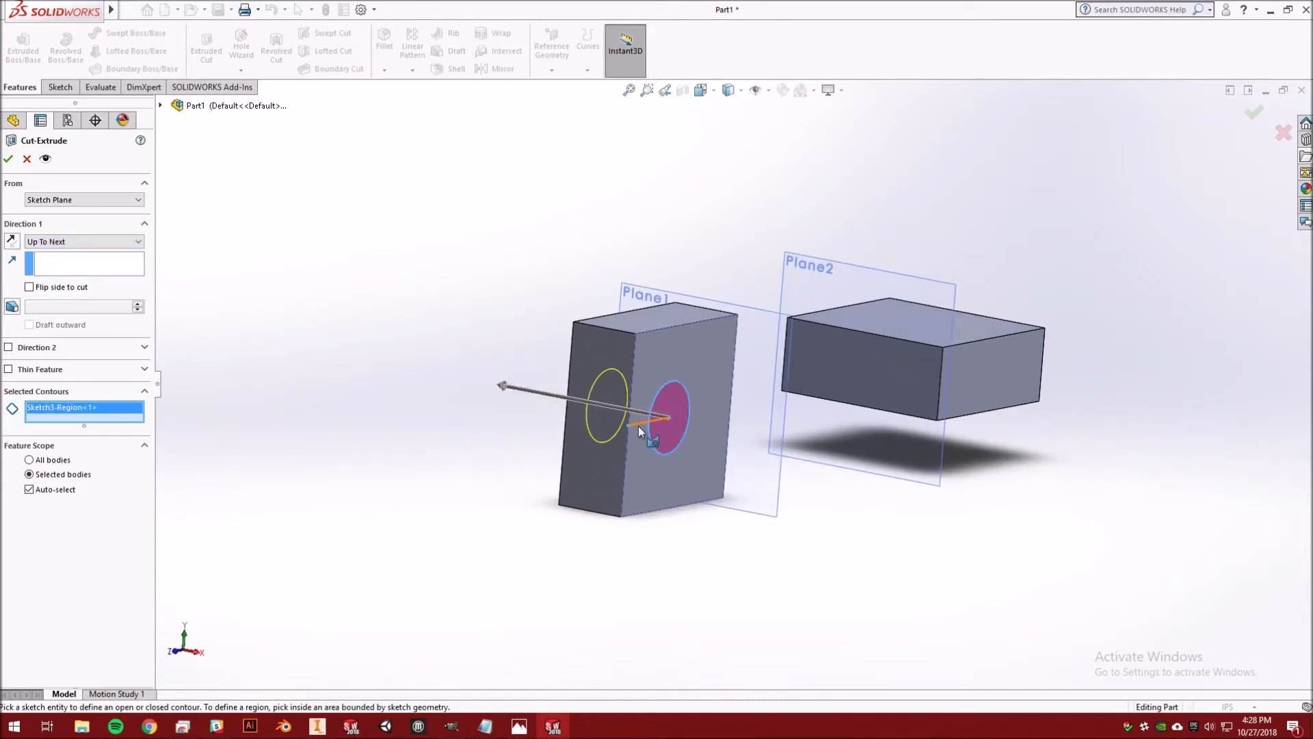
{"action": "middle_click_drag", "start_coordinate": [639, 426], "coordinate": [672, 425]}
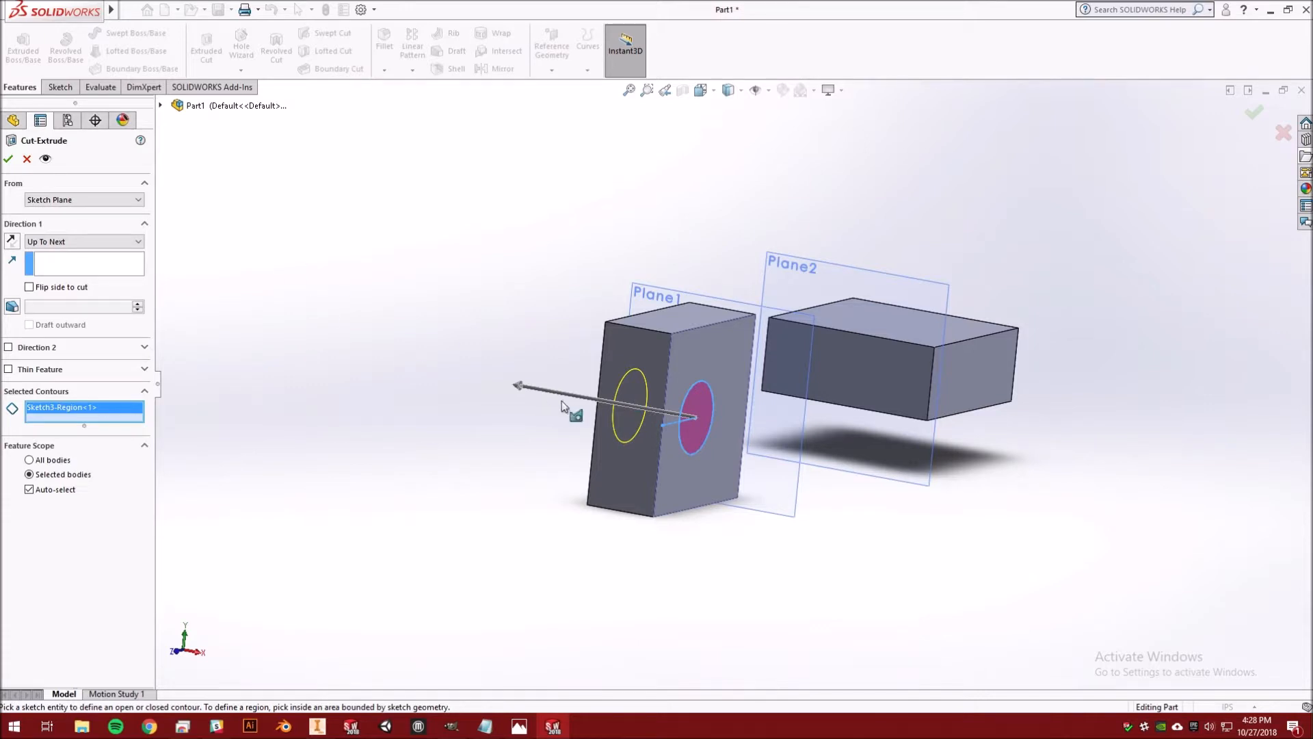
{"action": "middle_click_drag", "start_coordinate": [547, 410], "coordinate": [322, 402]}
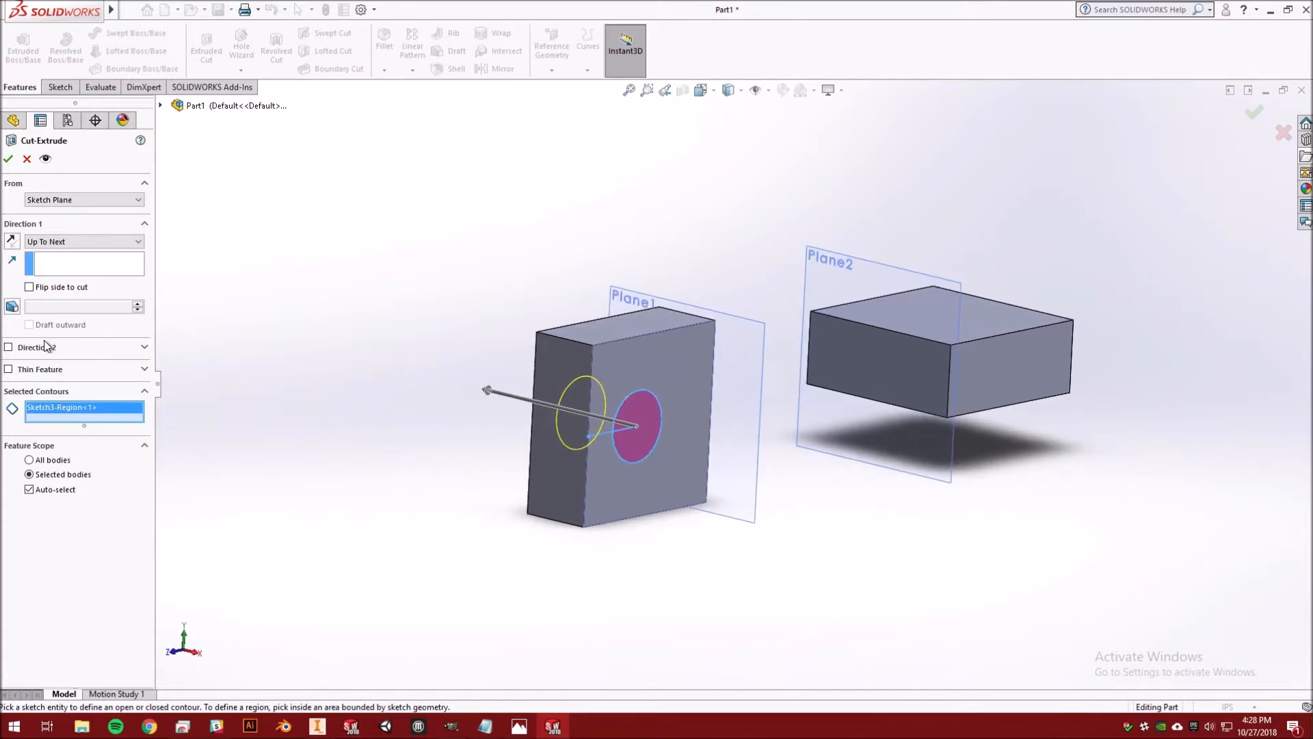
{"action": "left_click", "coordinate": [9, 160]}
{"action": "middle_click_drag", "start_coordinate": [380, 400], "coordinate": [301, 417]}
Step: Start a sketch on the flat block's large top face and view it face-on
{"action": "left_click", "coordinate": [60, 87]}
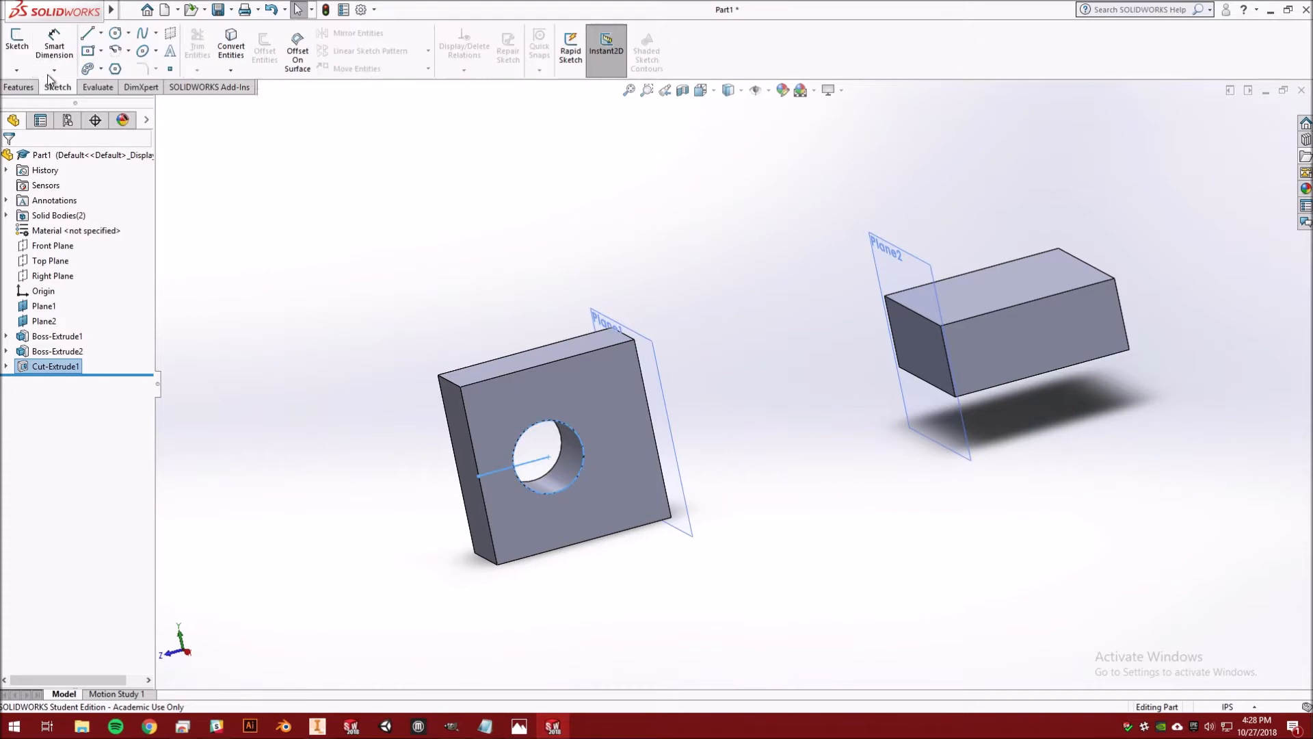
{"action": "left_click", "coordinate": [17, 41]}
{"action": "left_click", "coordinate": [1010, 284]}
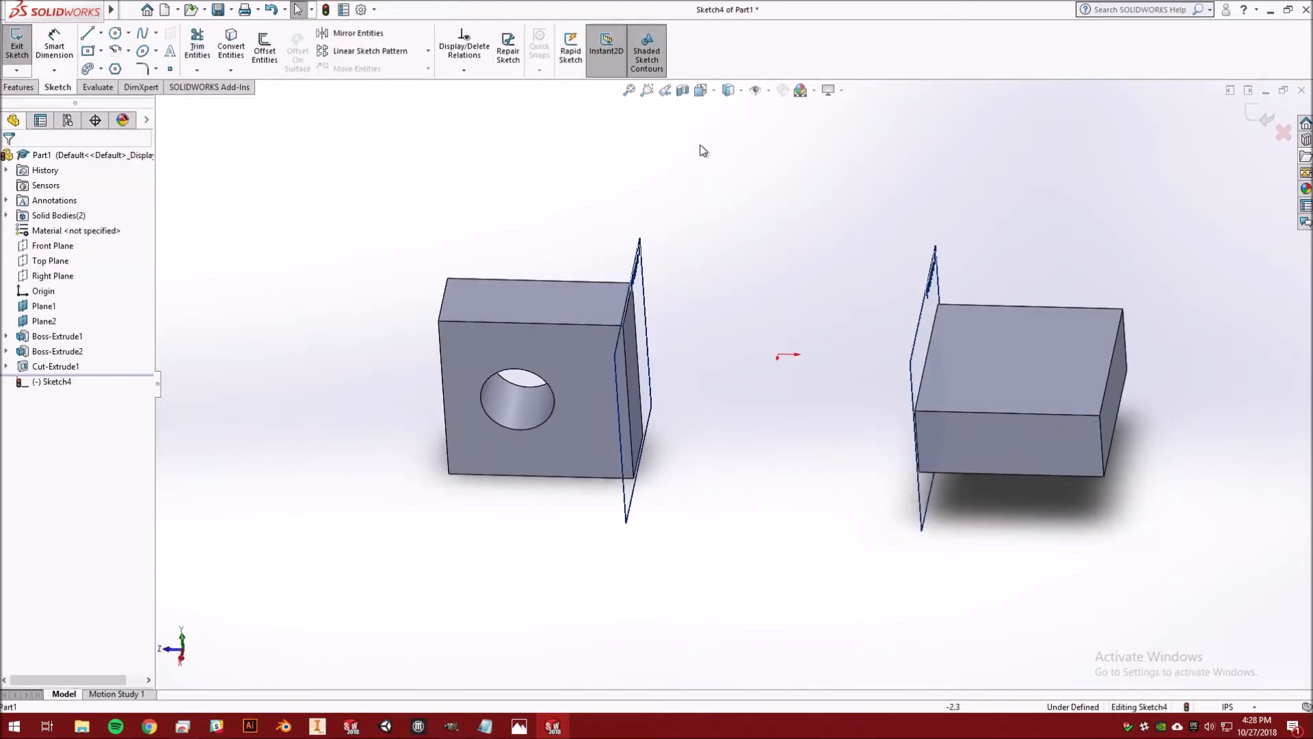
{"action": "left_click", "coordinate": [701, 90]}
{"action": "left_click", "coordinate": [630, 269]}
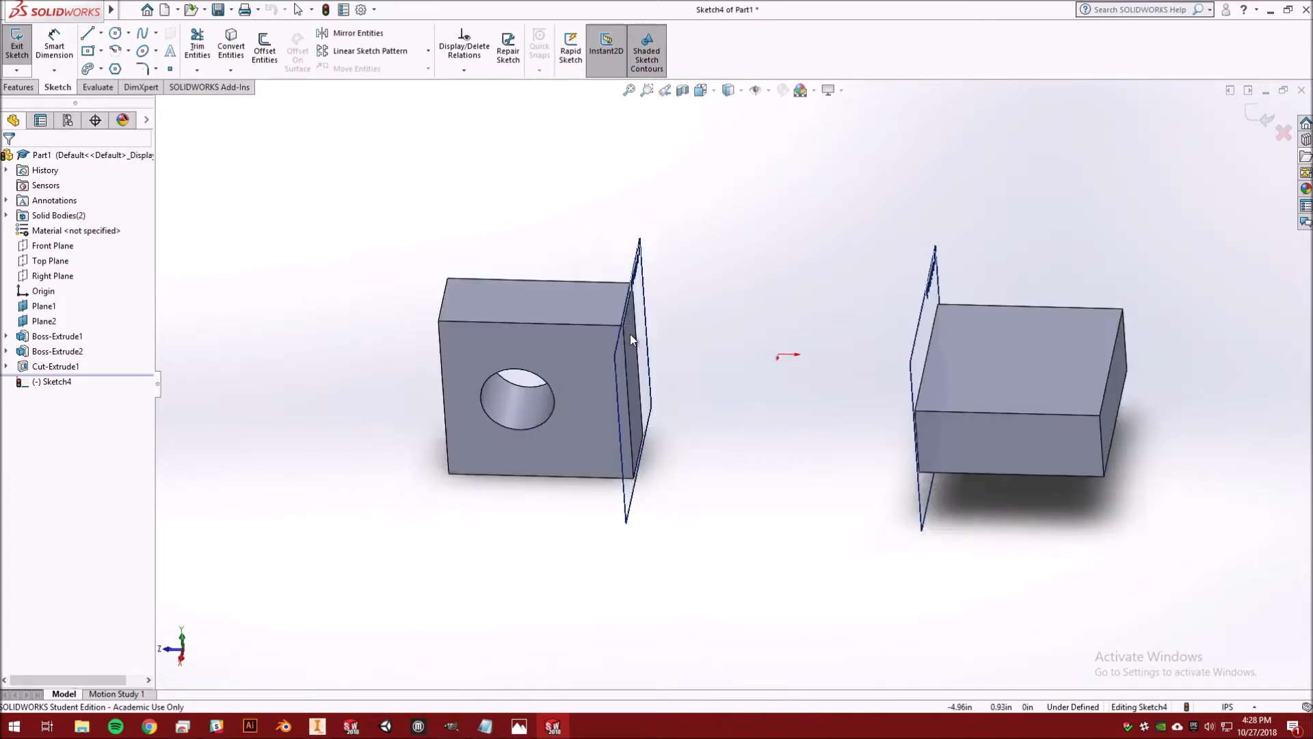
Step: Draw a circle about 0.46 in in diameter on the flat block's face, with its centre level with the origin
{"action": "left_click", "coordinate": [86, 36]}
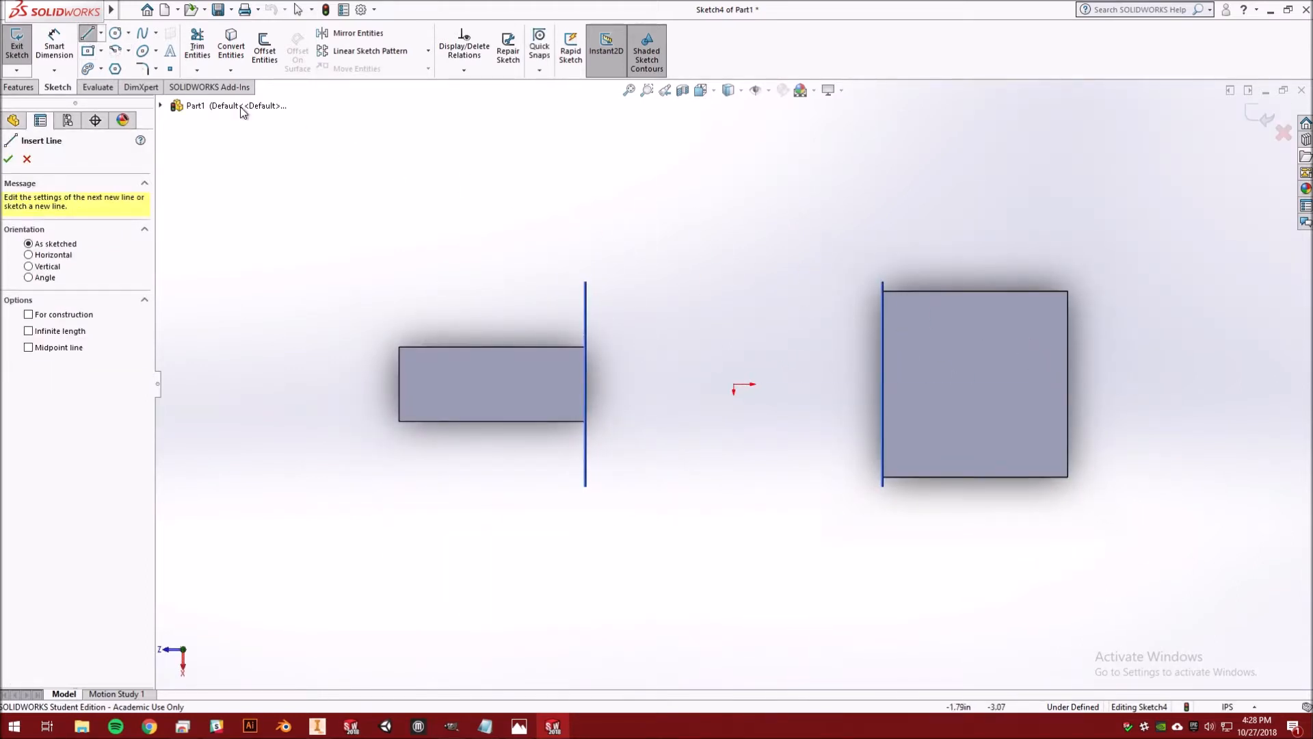
{"action": "left_click", "coordinate": [115, 32]}
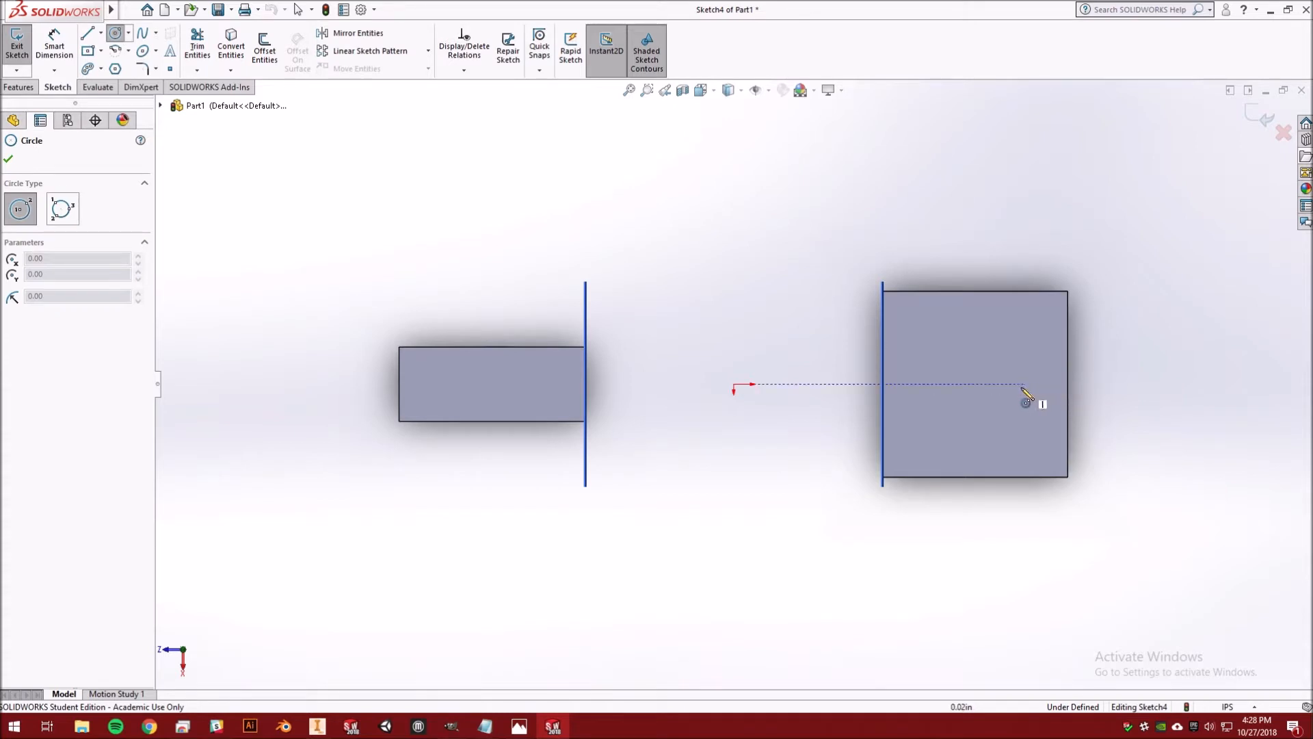
{"action": "left_click", "coordinate": [995, 383]}
{"action": "left_click", "coordinate": [1011, 359]}
Step: Dimension the circle's centre 0.5 in from the flat block's outer edge
{"action": "left_click", "coordinate": [55, 47]}
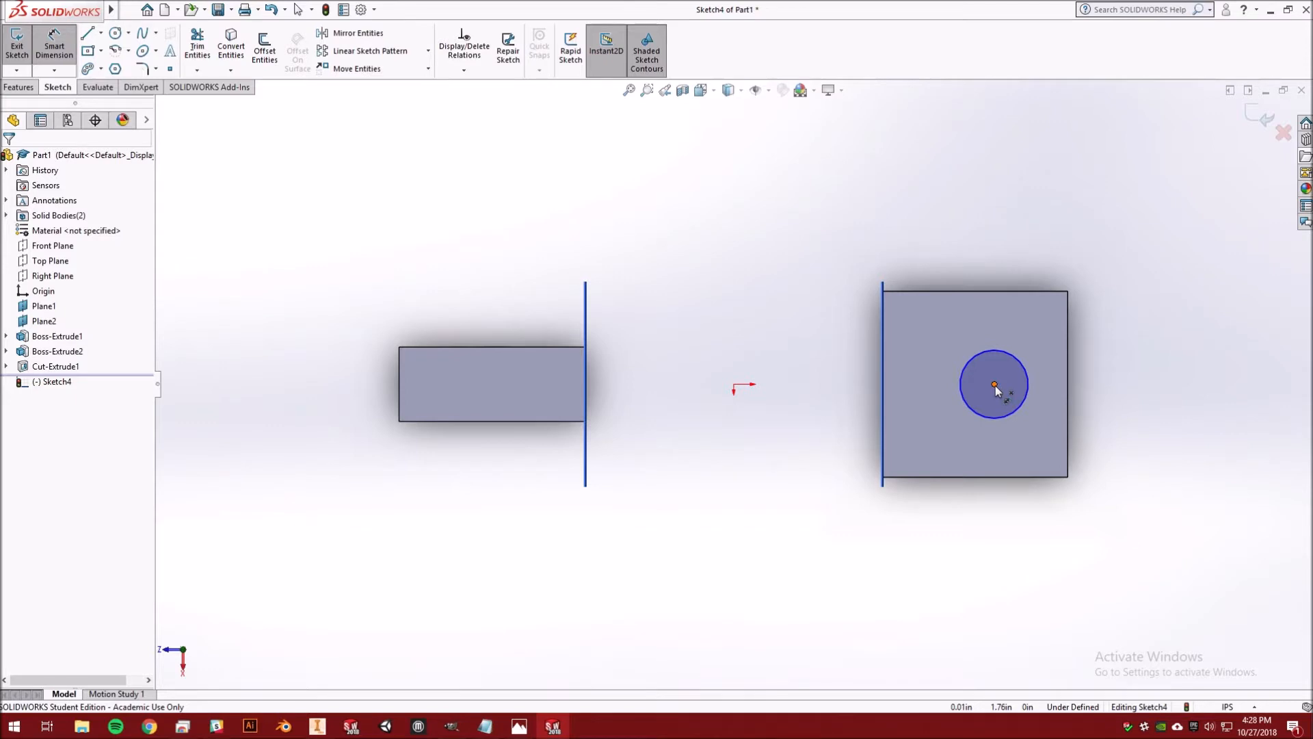
{"action": "left_click", "coordinate": [995, 384]}
{"action": "left_click", "coordinate": [1068, 387]}
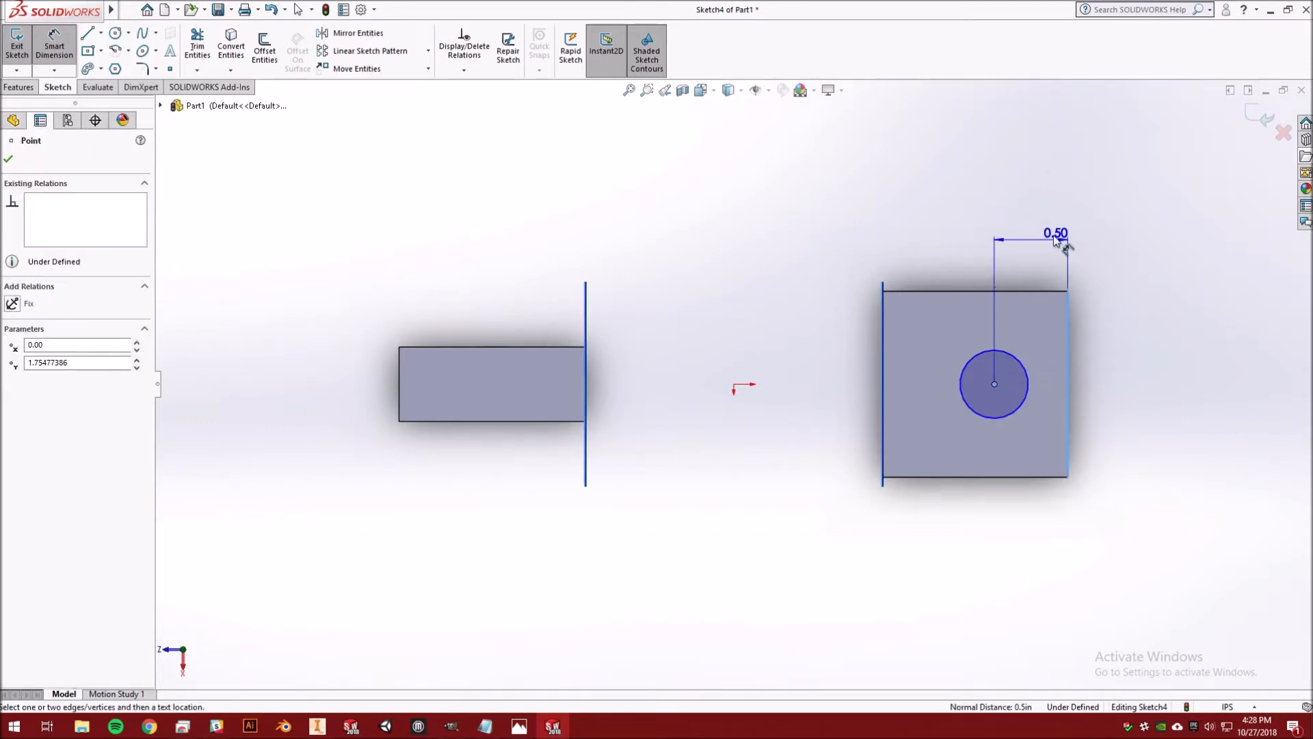
{"action": "left_click", "coordinate": [1019, 272]}
{"action": "type", "text": ".5"}
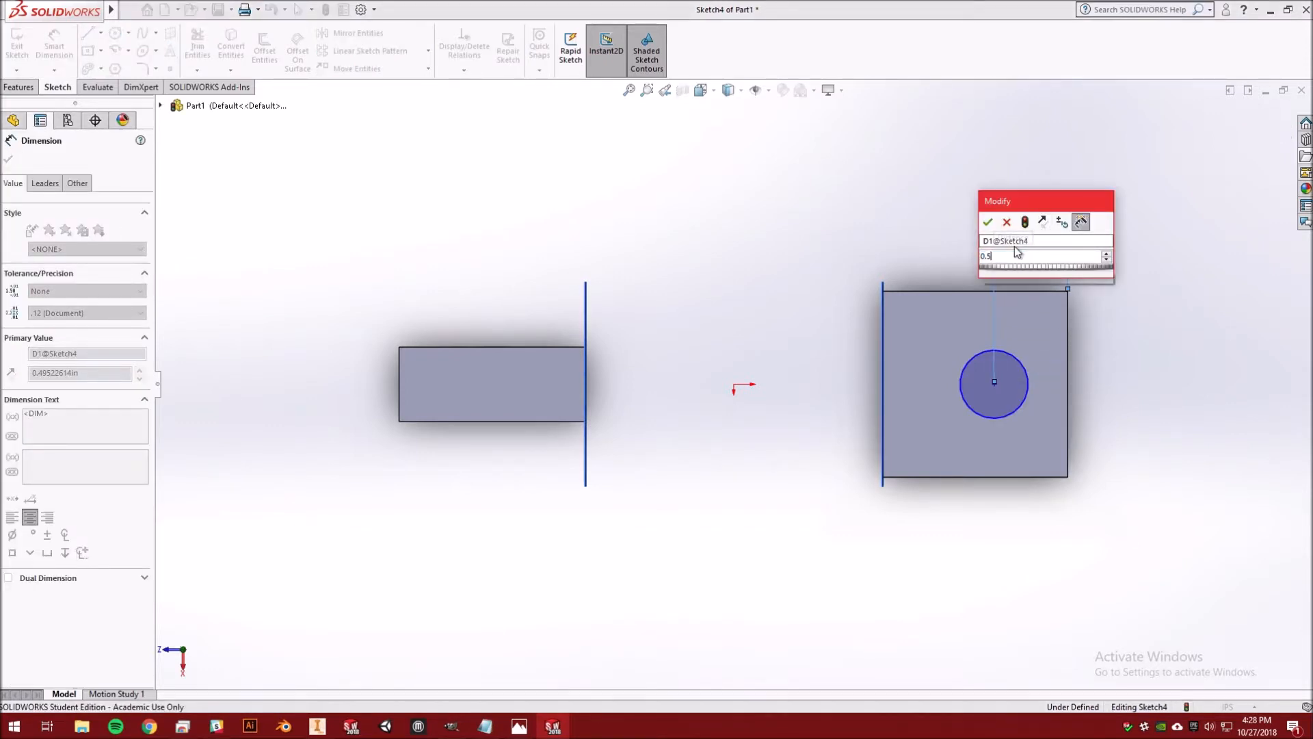
{"action": "key", "text": "Return"}
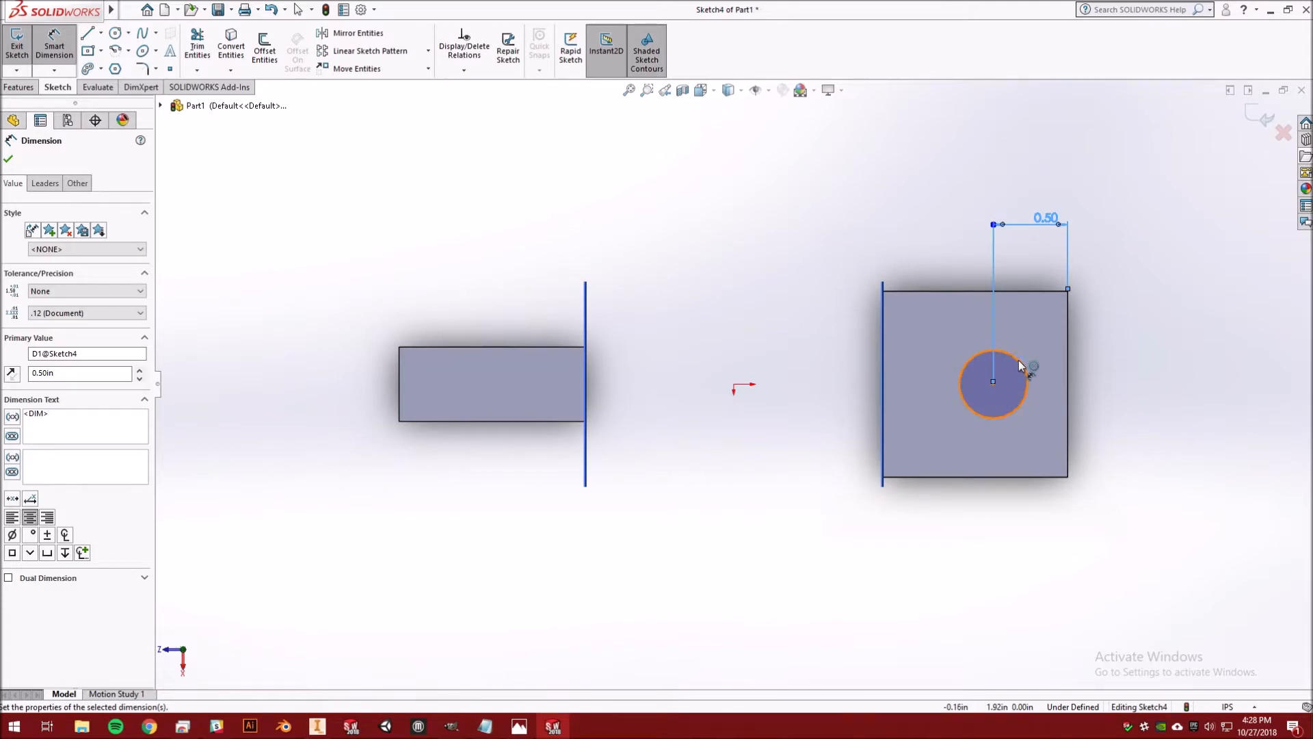
Step: Dimension the circle's diameter as 0.5 in and exit the sketch on the flat block
{"action": "left_click", "coordinate": [1020, 359]}
{"action": "left_click", "coordinate": [1137, 246]}
{"action": "type", "text": ".5"}
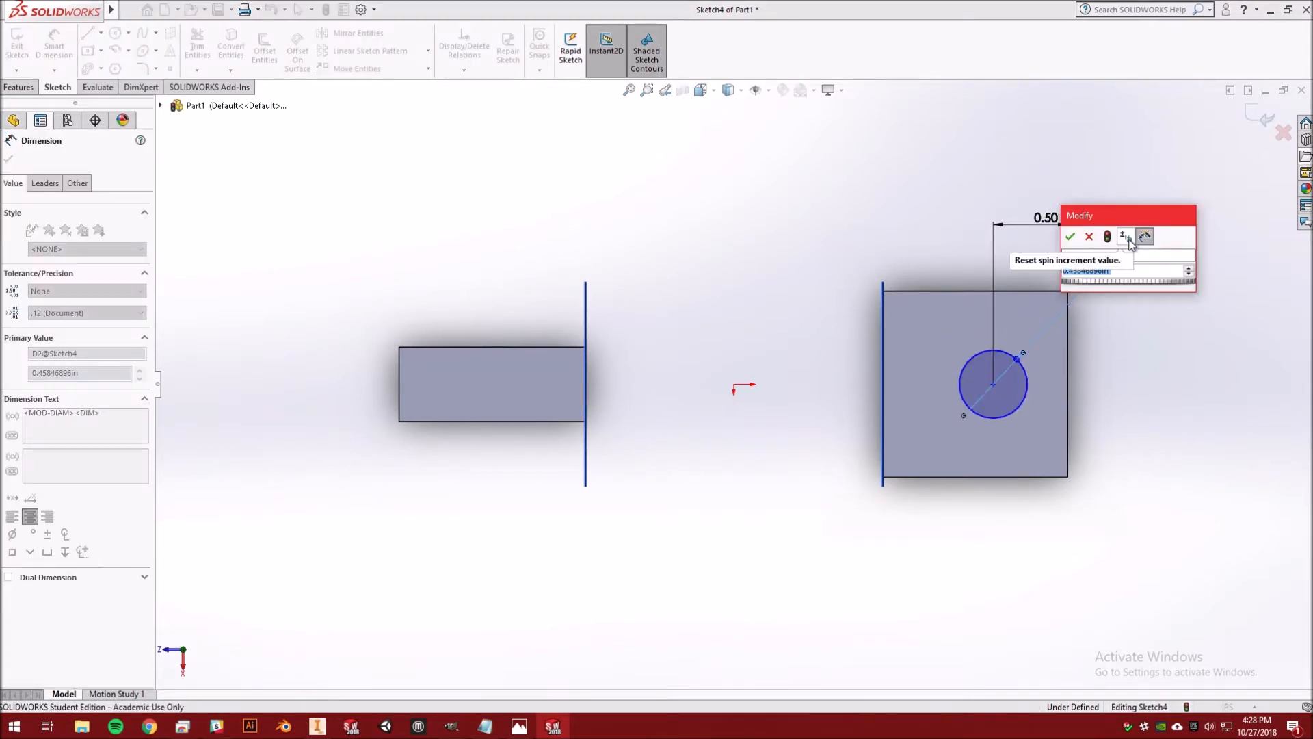
{"action": "key", "text": "Return"}
{"action": "middle_click_drag", "start_coordinate": [1069, 371], "coordinate": [537, 168]}
{"action": "left_click", "coordinate": [7, 161]}
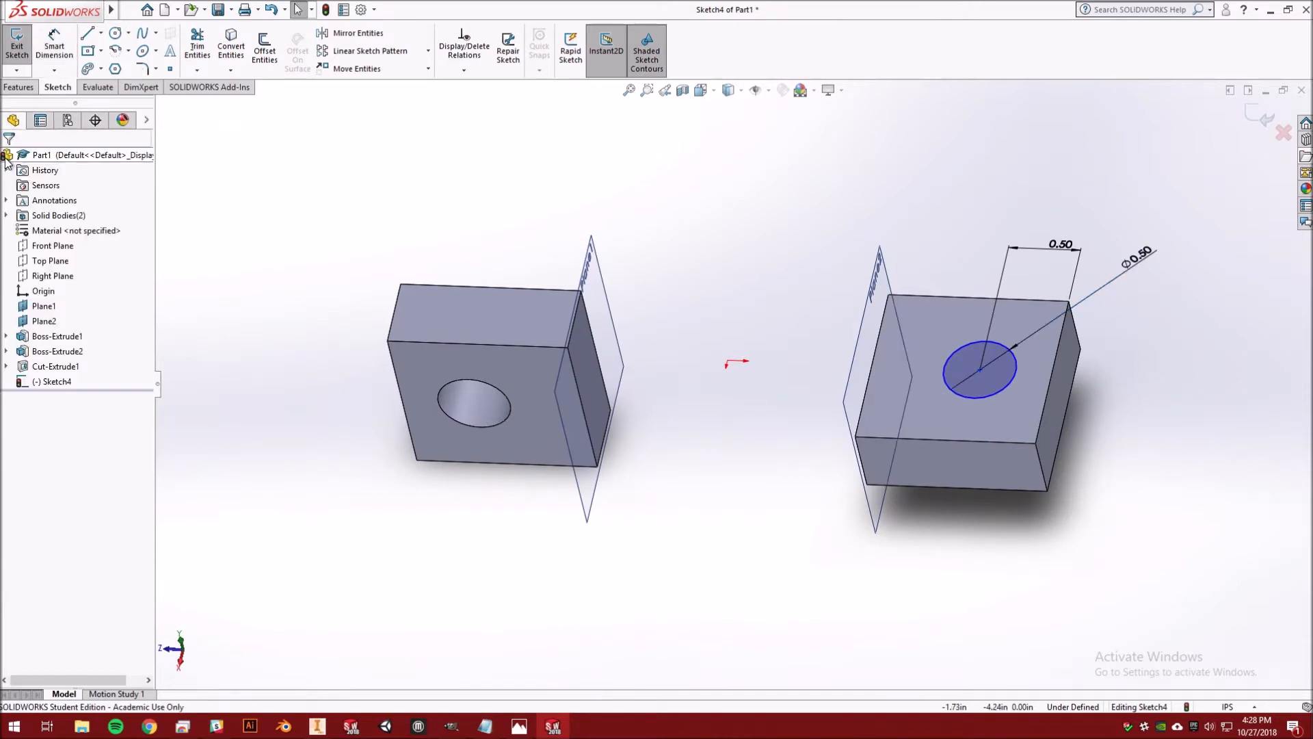
{"action": "left_click", "coordinate": [1263, 114]}
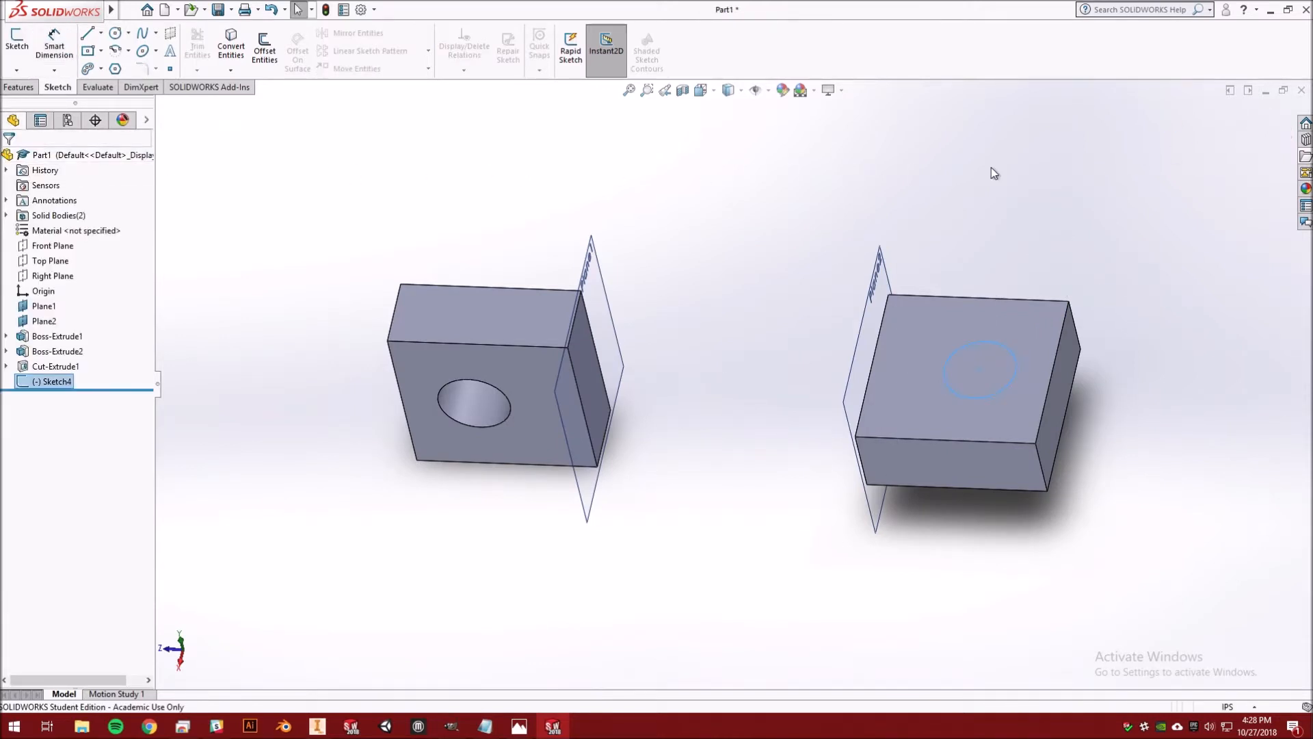
Step: Cut the circle through the flat block with an Extruded Cut using the Up To Next end condition
{"action": "left_click", "coordinate": [10, 87]}
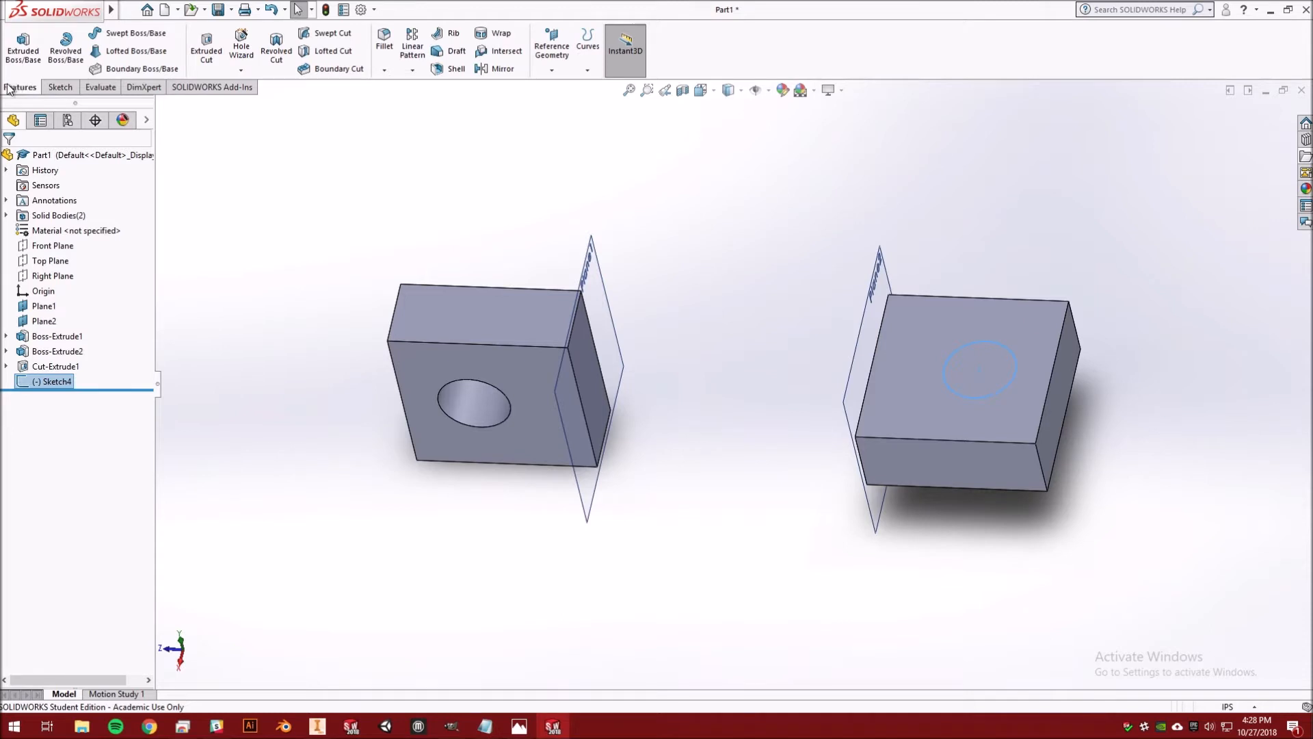
{"action": "left_click", "coordinate": [206, 50]}
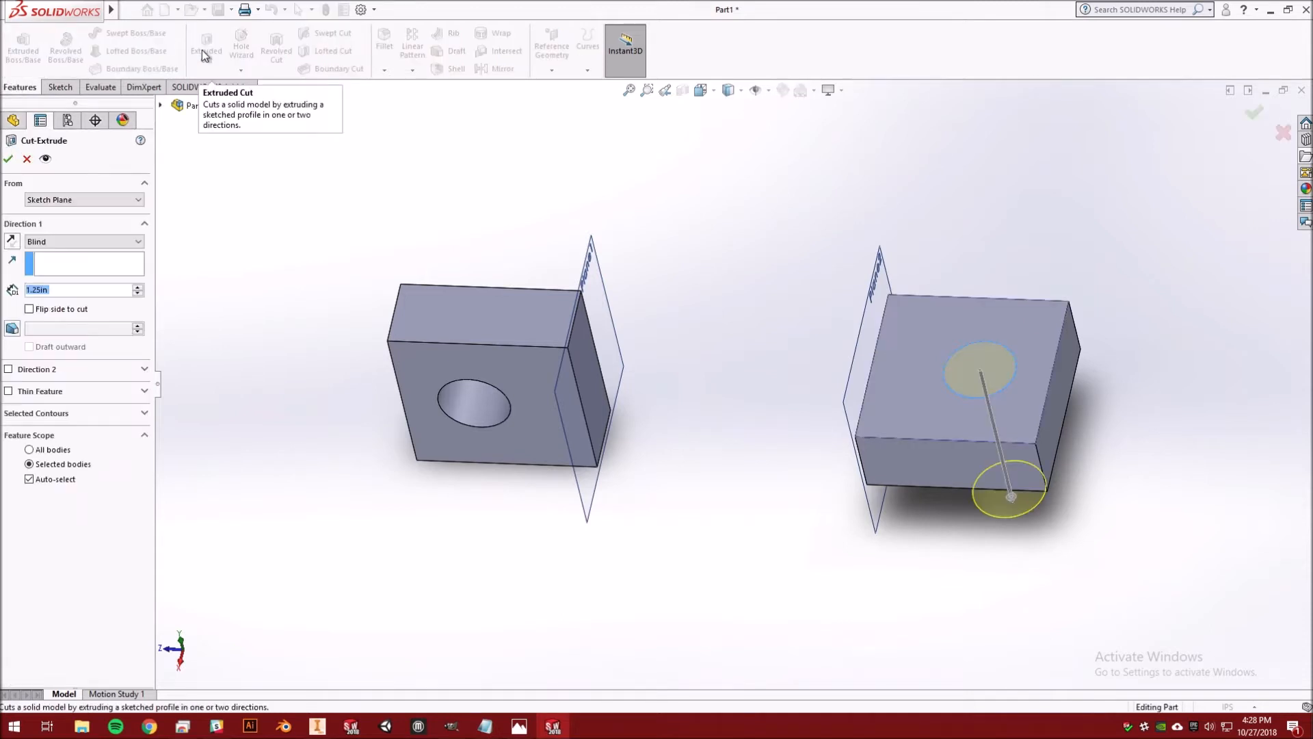
{"action": "left_click", "coordinate": [89, 242]}
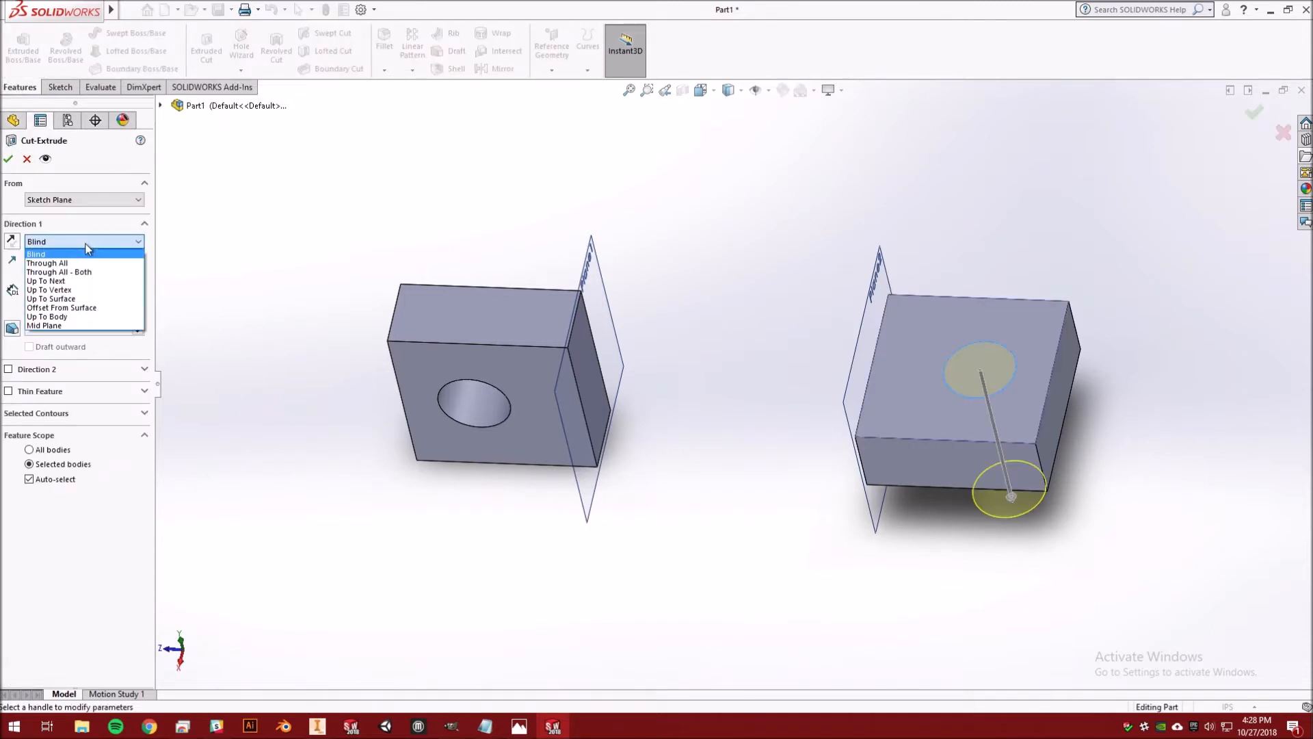
{"action": "left_click", "coordinate": [82, 288]}
{"action": "mouse_move", "coordinate": [646, 350]}
{"action": "middle_mouse_down"}
{"action": "mouse_move", "coordinate": [643, 208]}
{"action": "mouse_move", "coordinate": [643, 326]}
{"action": "middle_mouse_up"}
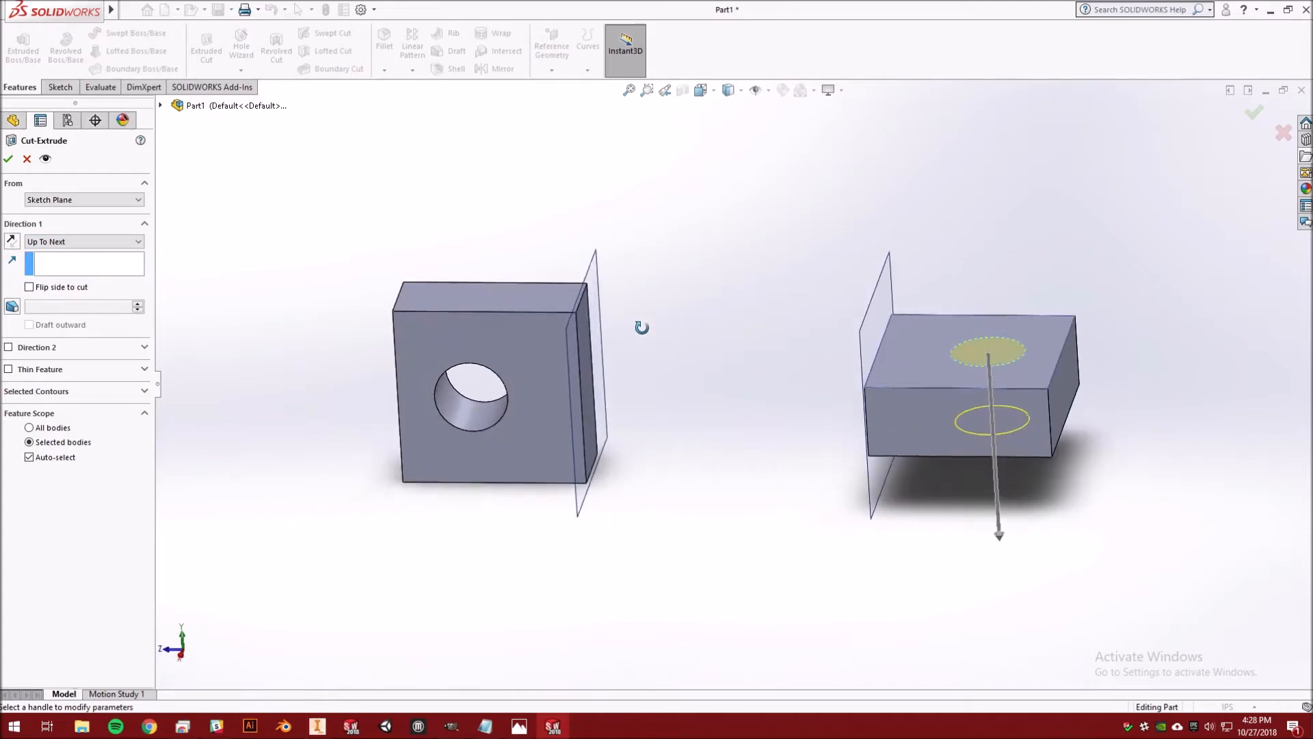
{"action": "left_click", "coordinate": [8, 159]}
{"action": "middle_click_drag", "start_coordinate": [478, 305], "coordinate": [461, 634]}
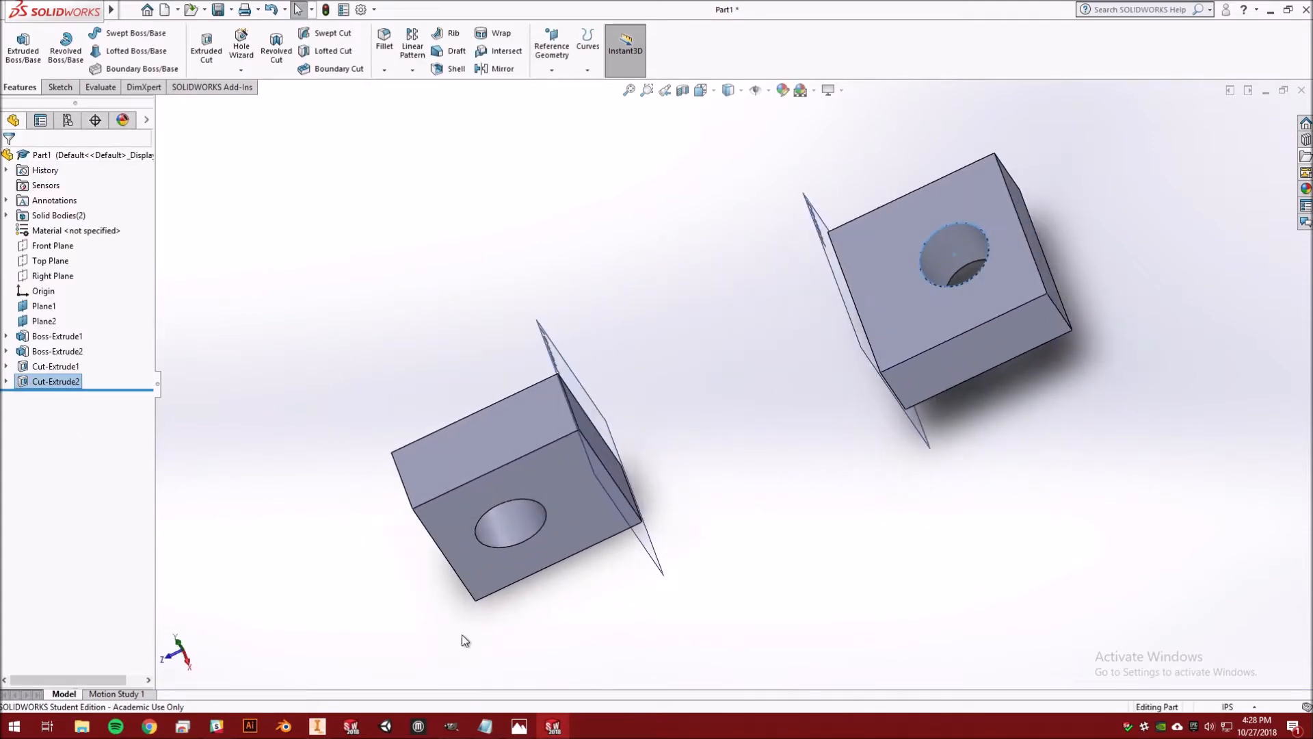
Step: Fillet the upright block's two outer end edges with a symmetric 0.5 in radius, as given in the hand sketch
{"action": "left_click", "coordinate": [519, 724]}
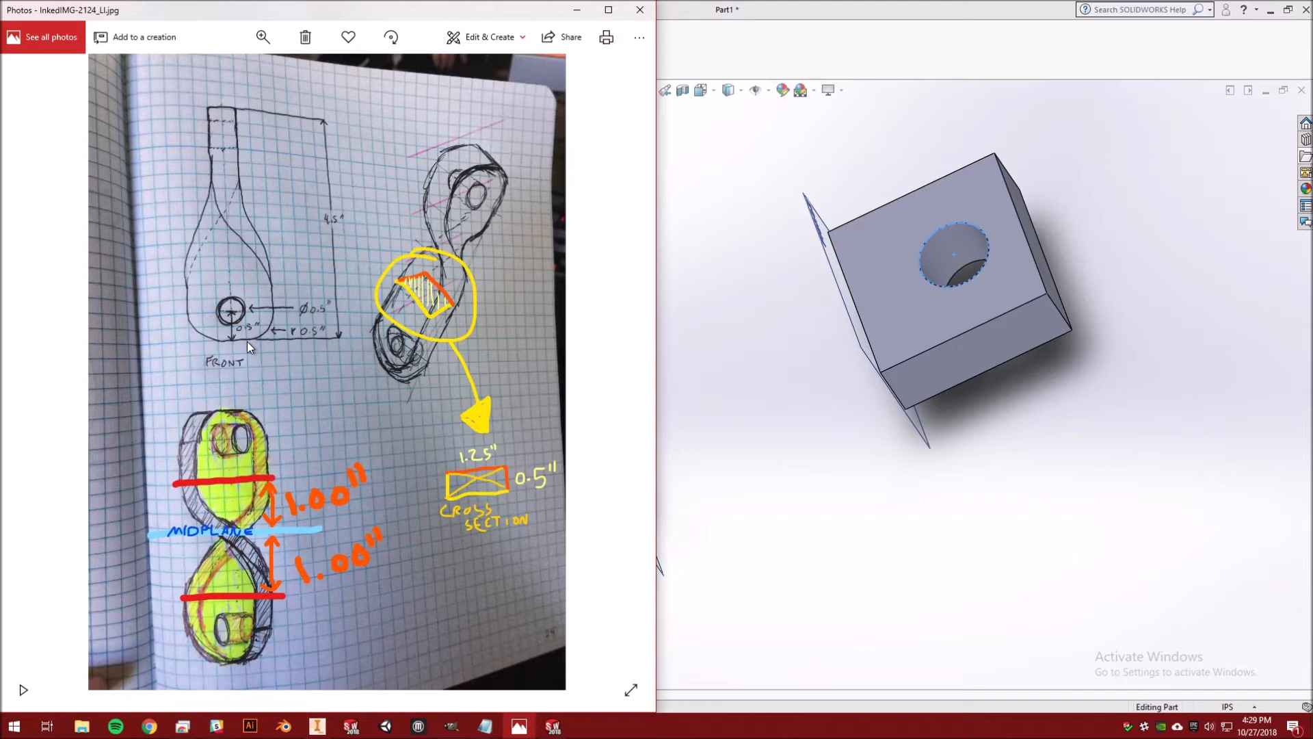
{"action": "left_click", "coordinate": [716, 17]}
{"action": "middle_click_drag", "start_coordinate": [449, 376], "coordinate": [595, 431]}
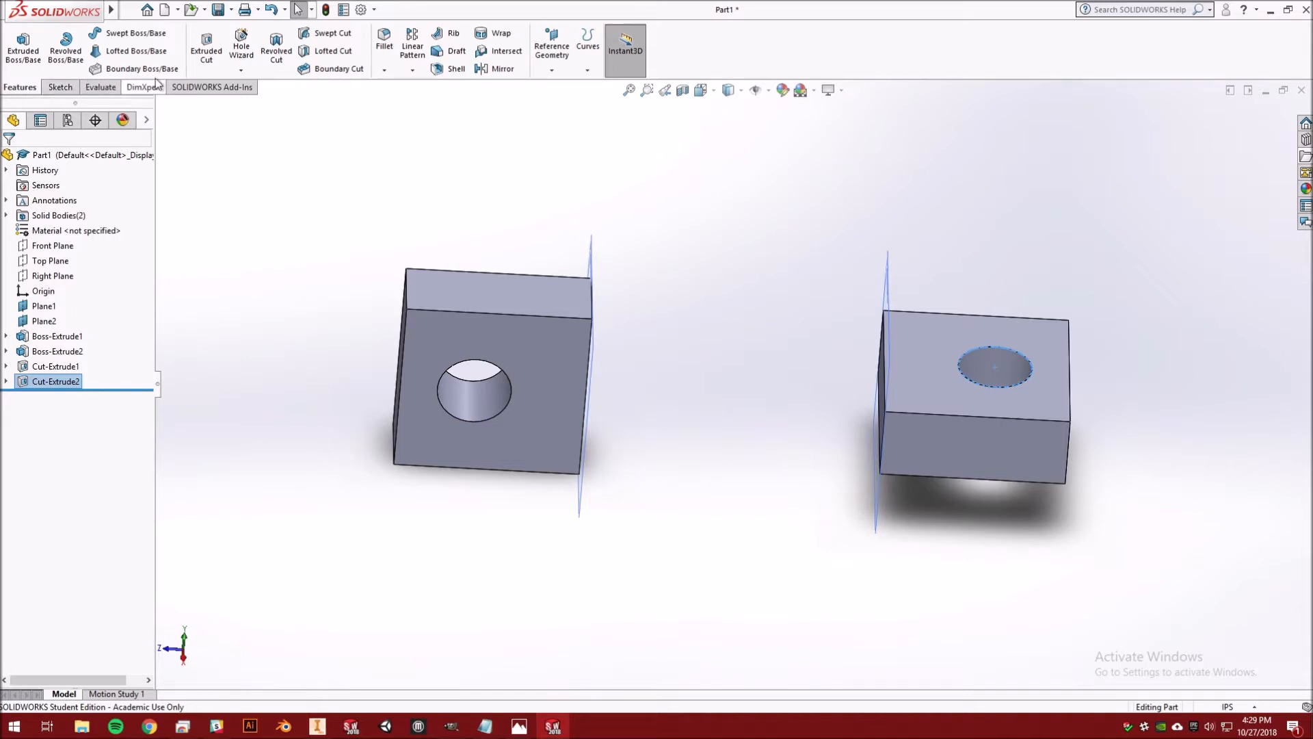
{"action": "left_click", "coordinate": [385, 41]}
{"action": "middle_click_drag", "start_coordinate": [419, 217], "coordinate": [460, 305]}
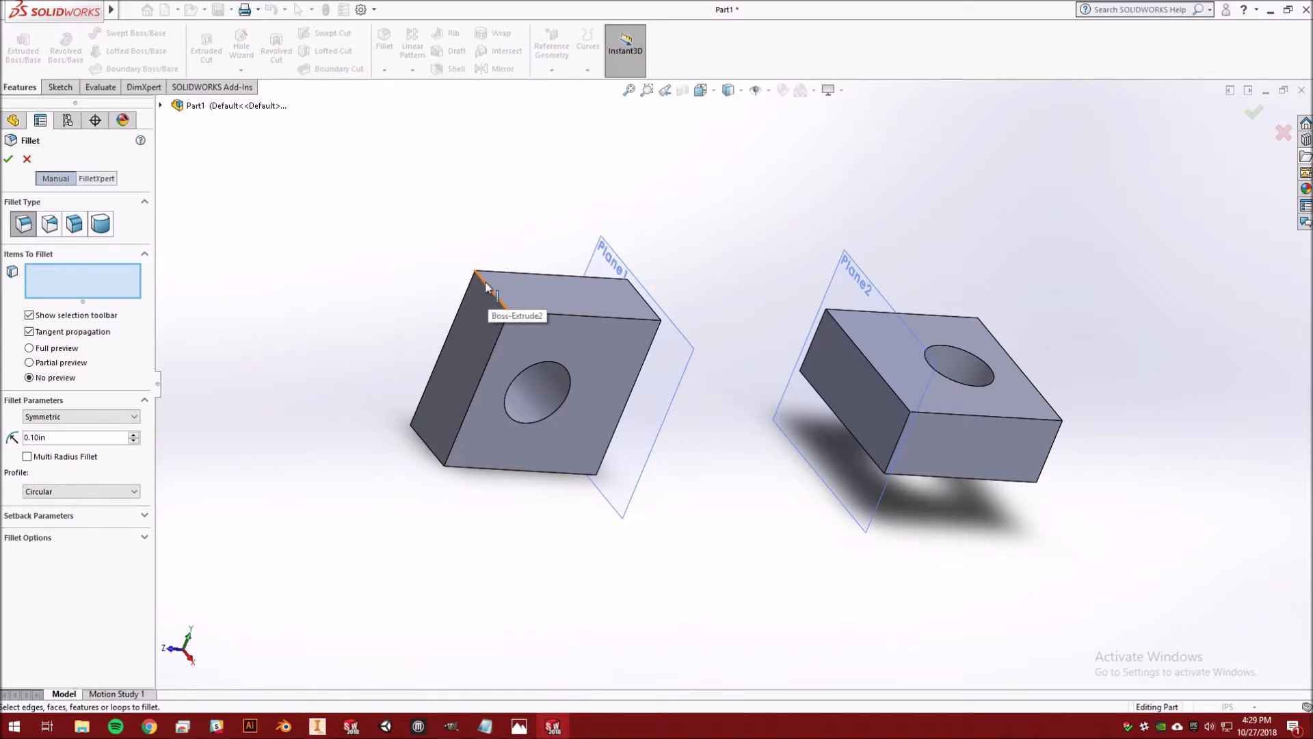
{"action": "scroll", "coordinate": [476, 293], "scroll_direction": "up", "scroll_amount": 2}
{"action": "scroll", "coordinate": [561, 349], "scroll_direction": "down", "scroll_amount": 2}
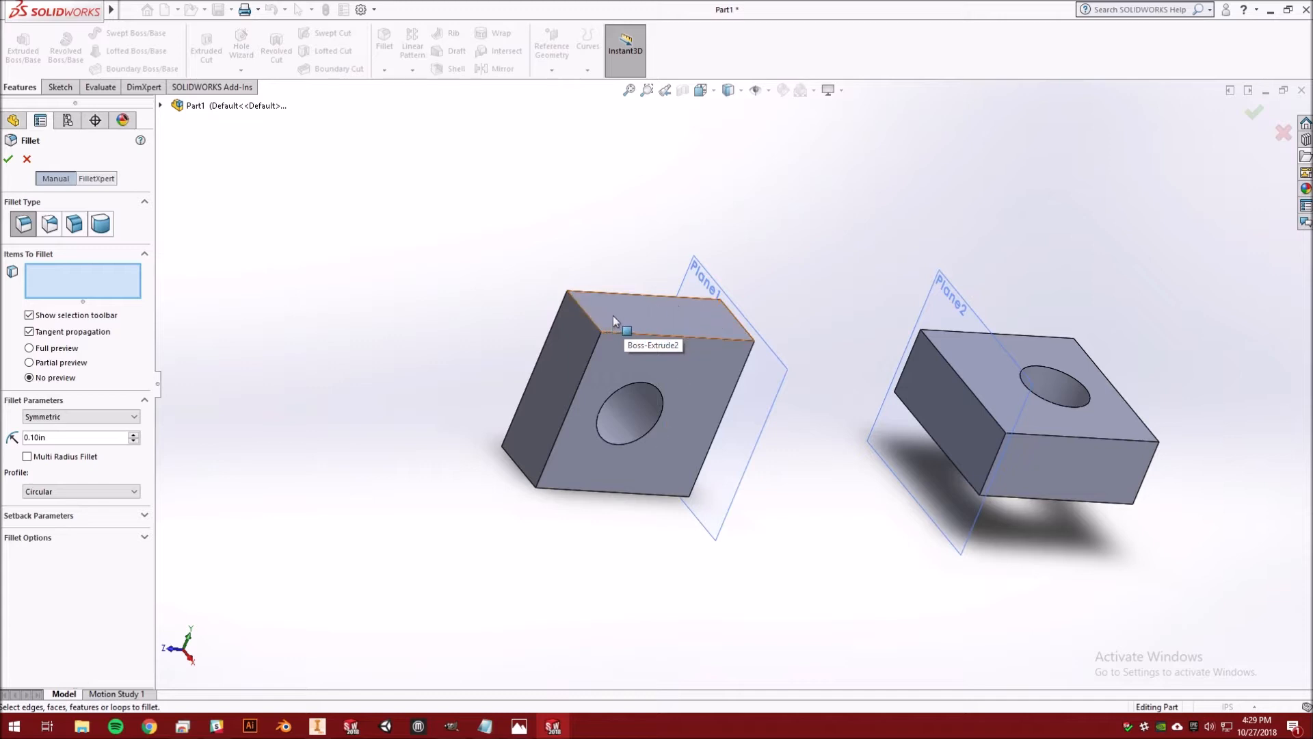
{"action": "left_click", "coordinate": [579, 302]}
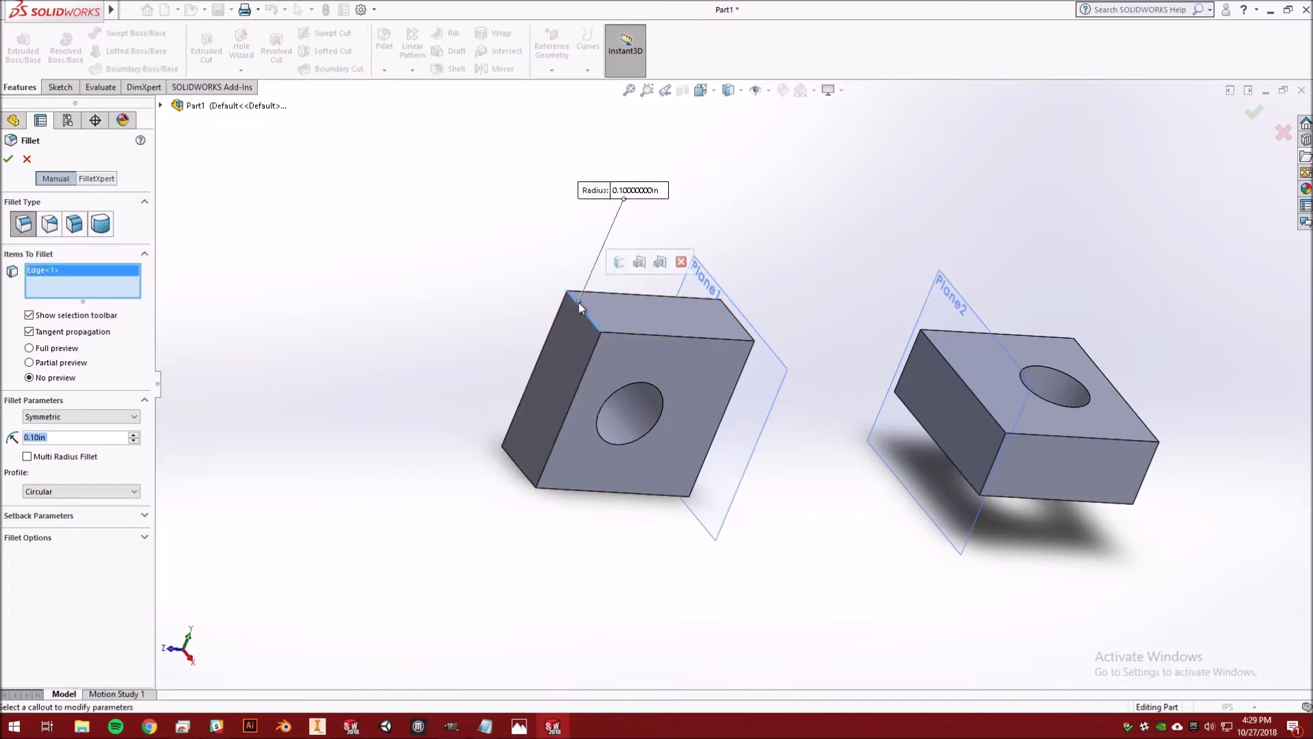
{"action": "left_click", "coordinate": [518, 469]}
{"action": "middle_click_drag", "start_coordinate": [1013, 457], "coordinate": [787, 443]}
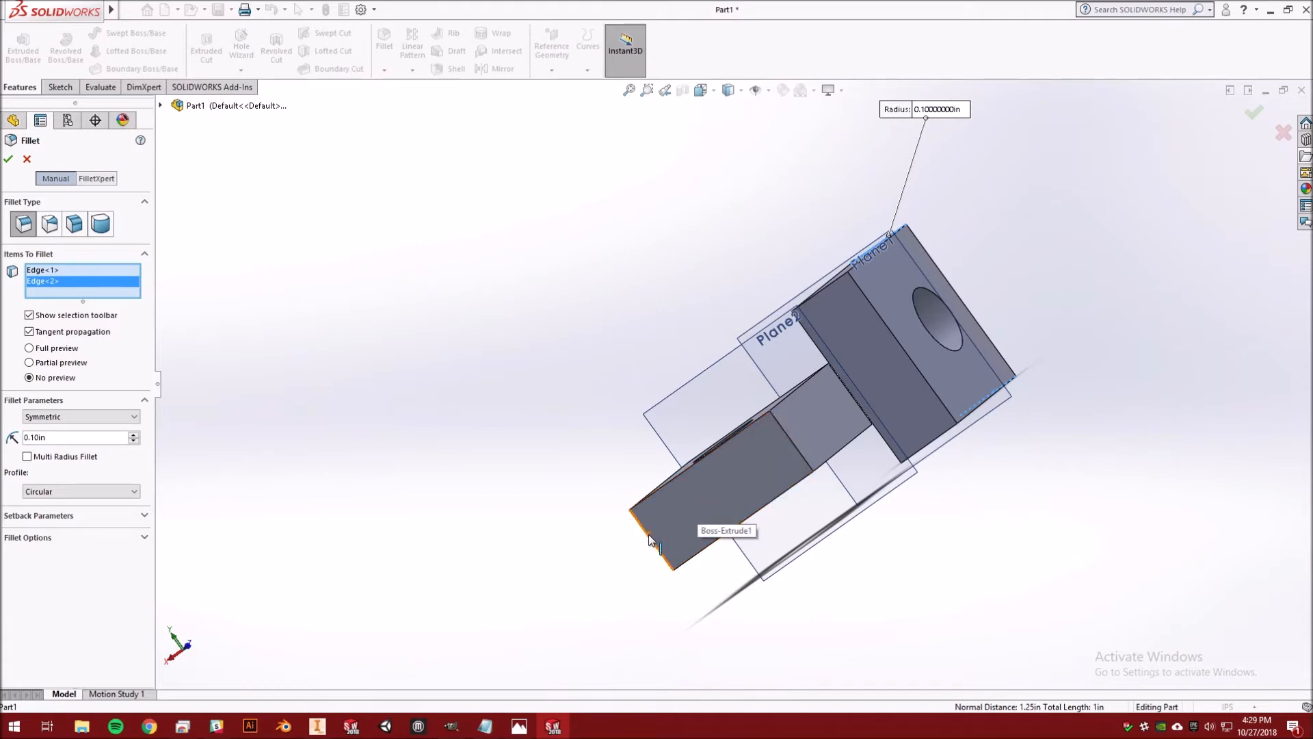
{"action": "middle_click_drag", "start_coordinate": [647, 540], "coordinate": [1052, 484]}
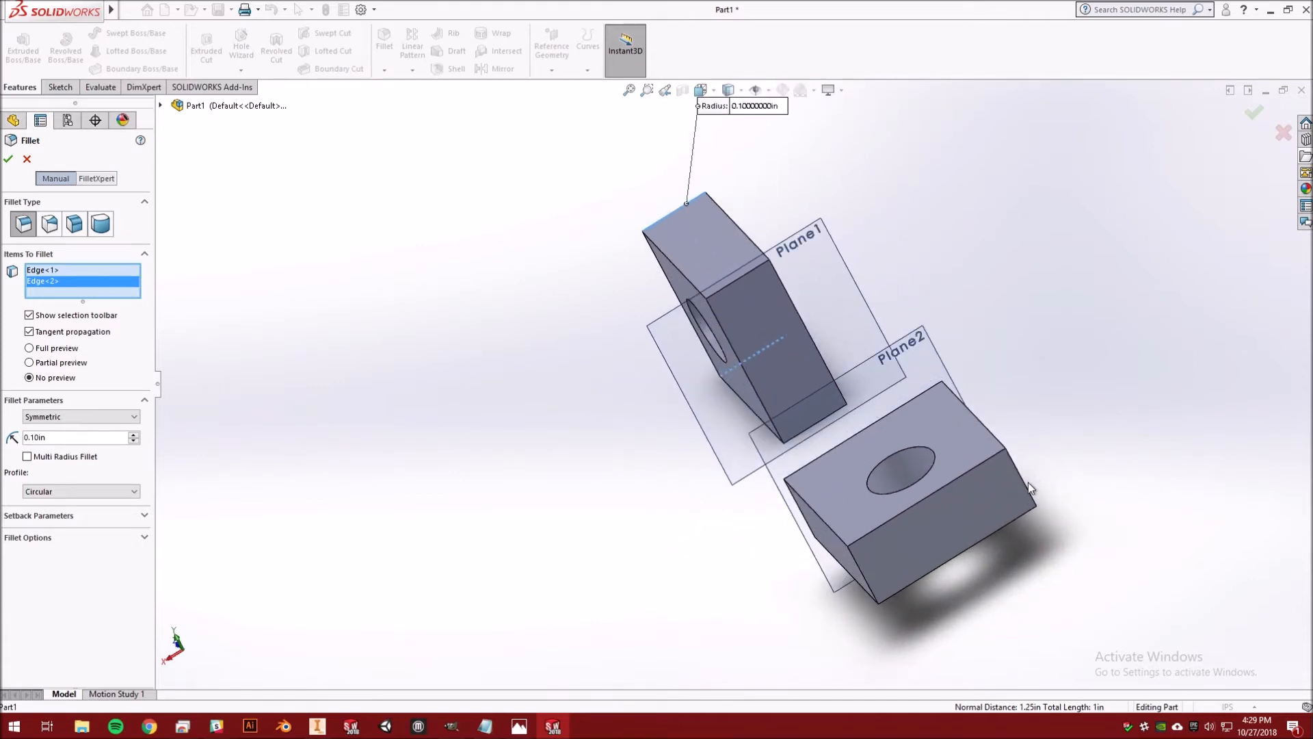
{"action": "left_click", "coordinate": [1027, 483]}
{"action": "middle_click_drag", "start_coordinate": [434, 314], "coordinate": [489, 315]}
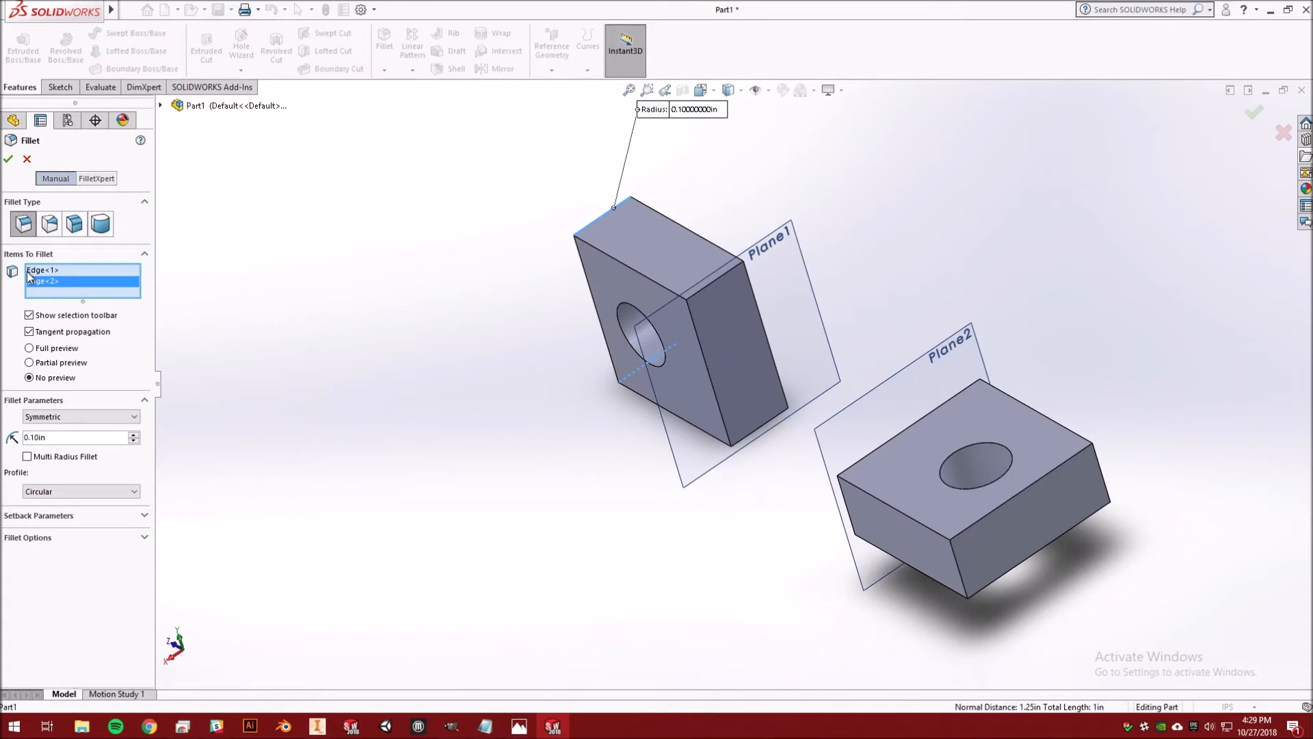
{"action": "middle_click_drag", "start_coordinate": [359, 296], "coordinate": [568, 384]}
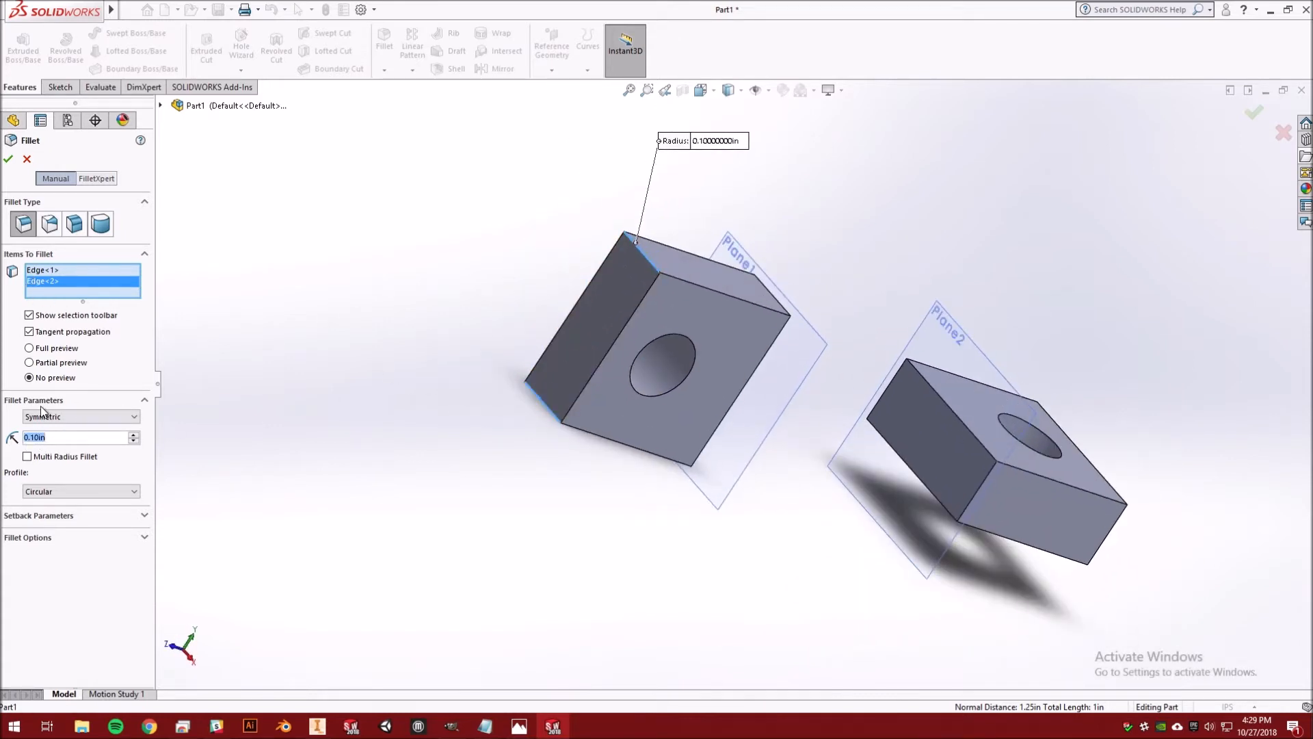
{"action": "type", "text": "0.5"}
{"action": "key", "text": "Return"}
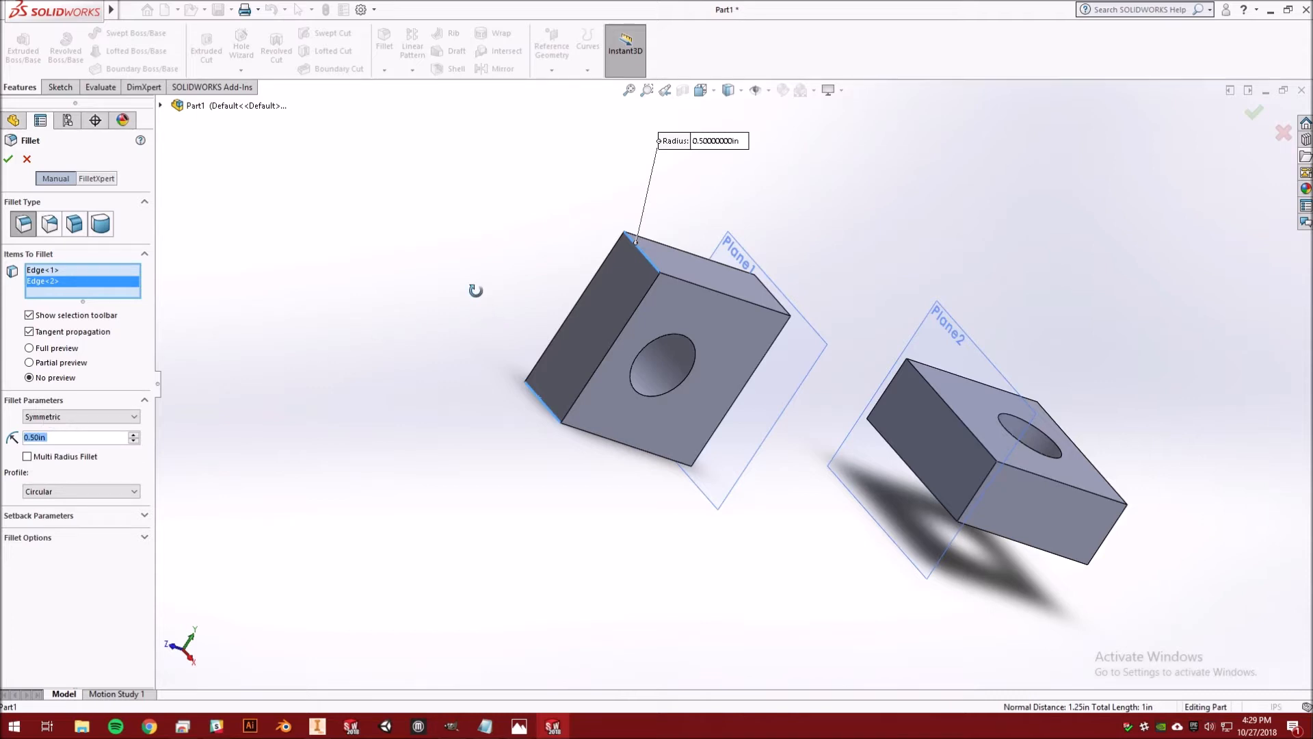
{"action": "middle_click_drag", "start_coordinate": [475, 288], "coordinate": [3, 467]}
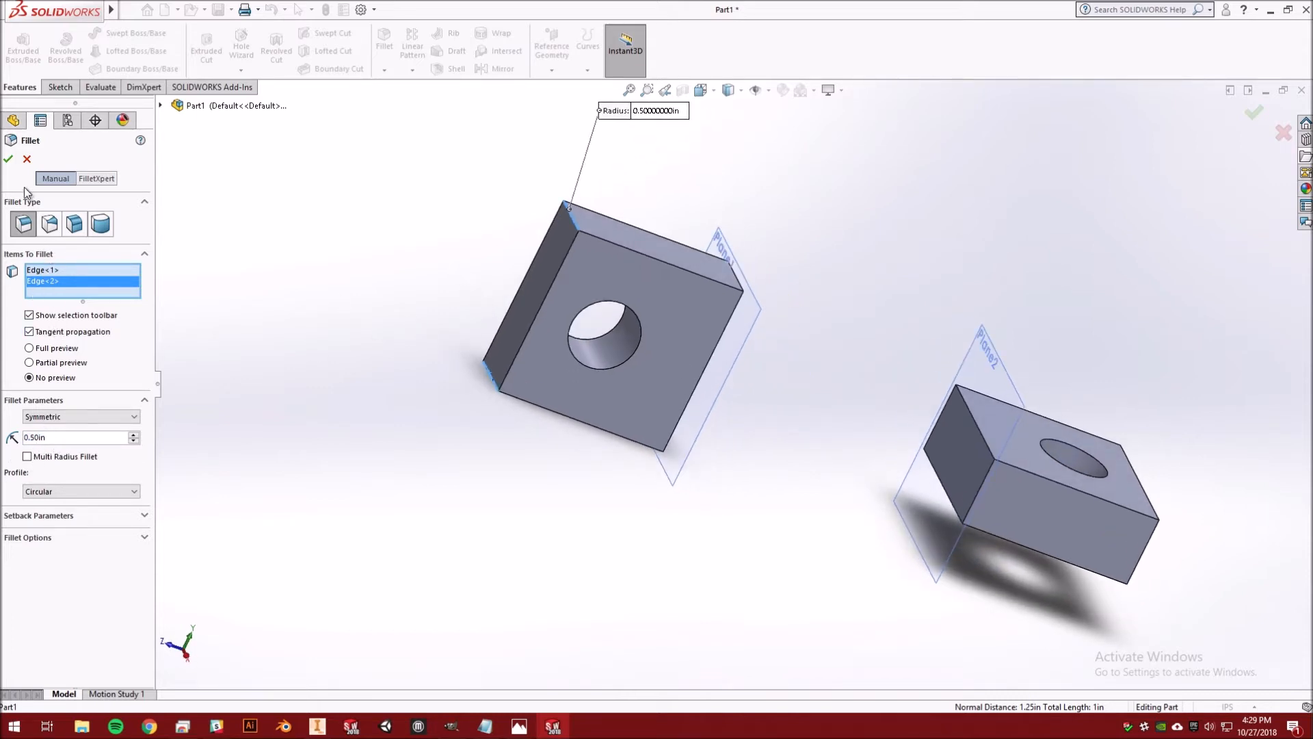
{"action": "left_click", "coordinate": [8, 161]}
Step: Fillet the flat block's two outer end edges with a 0.5 in radius
{"action": "middle_click_drag", "start_coordinate": [623, 241], "coordinate": [639, 346]}
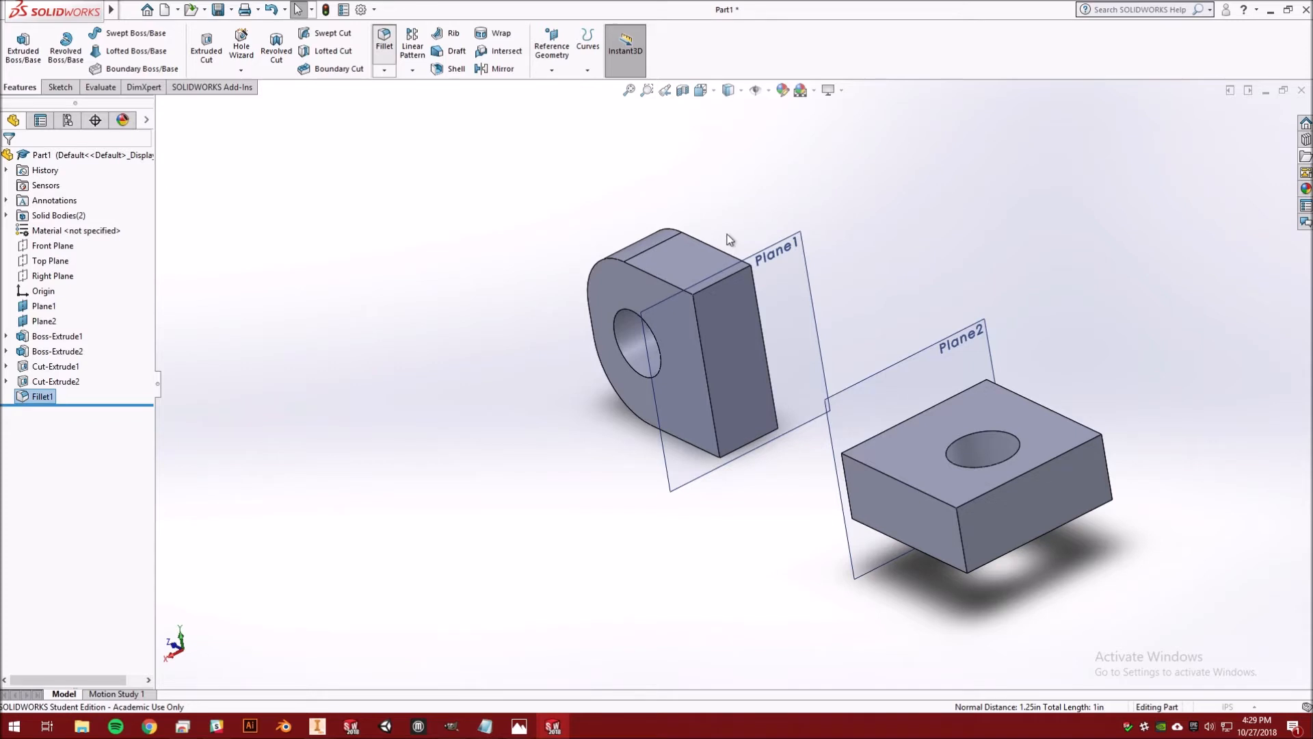
{"action": "left_click", "coordinate": [1109, 478]}
{"action": "left_click", "coordinate": [961, 525]}
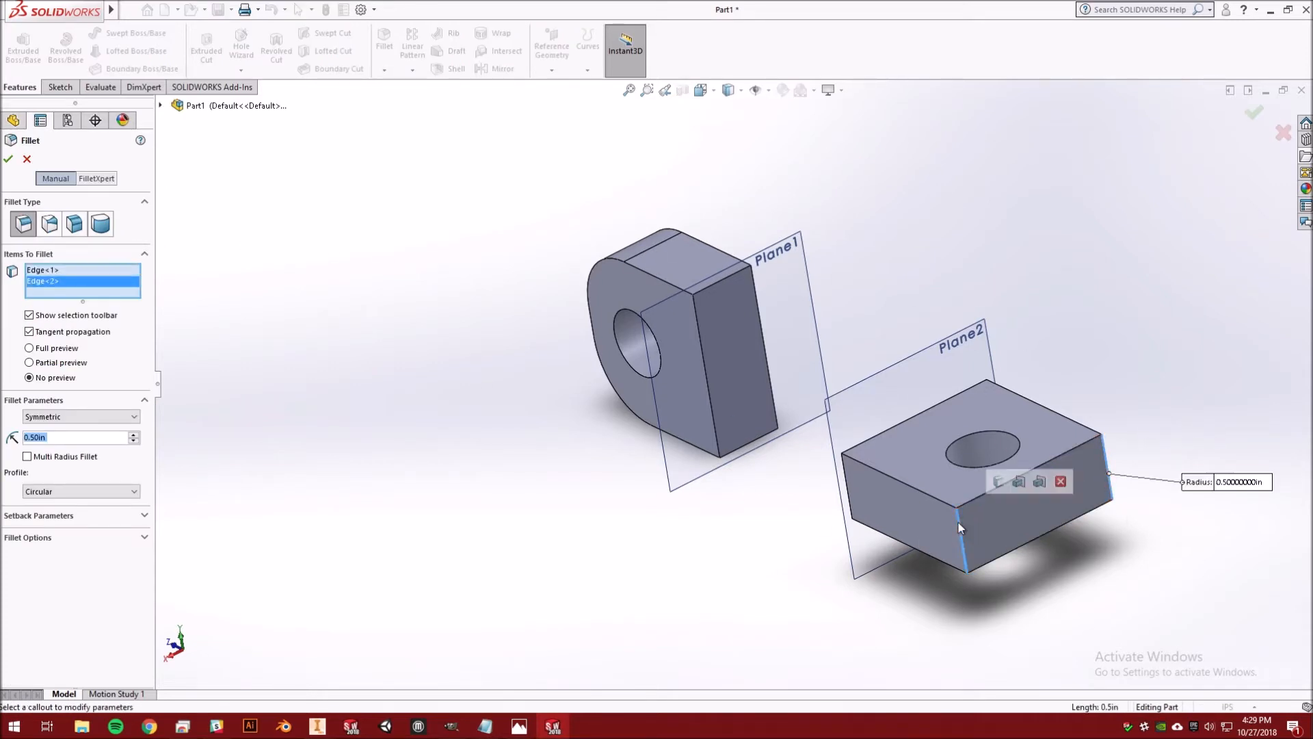
{"action": "left_click", "coordinate": [54, 439]}
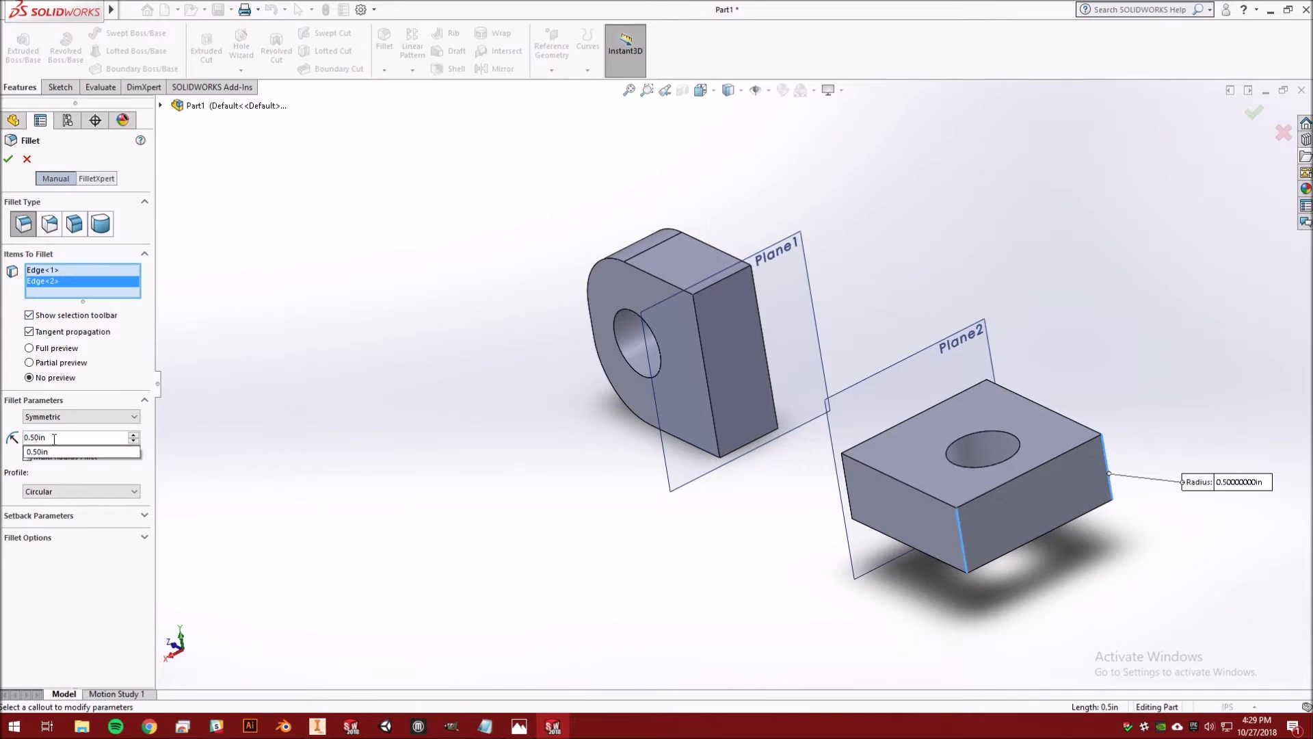
{"action": "left_click", "coordinate": [9, 158]}
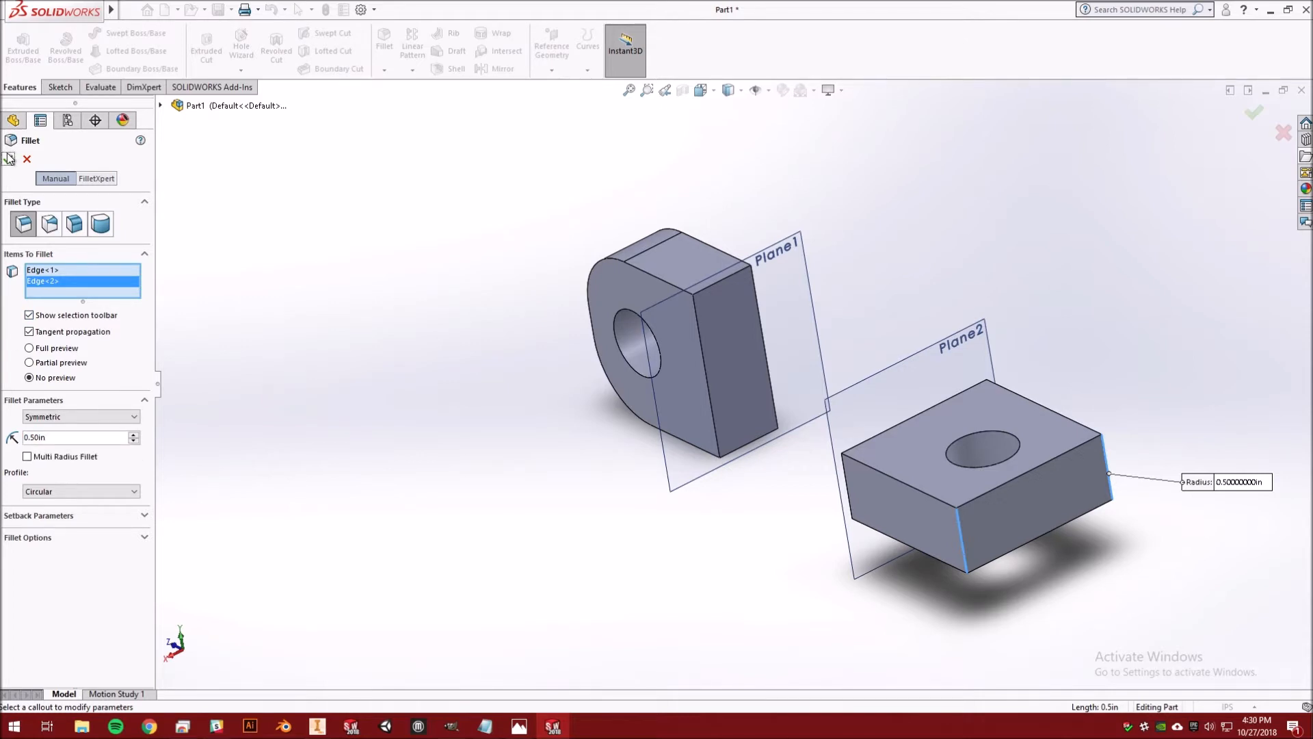
{"action": "left_click", "coordinate": [9, 162]}
{"action": "middle_click_drag", "start_coordinate": [438, 335], "coordinate": [625, 366]}
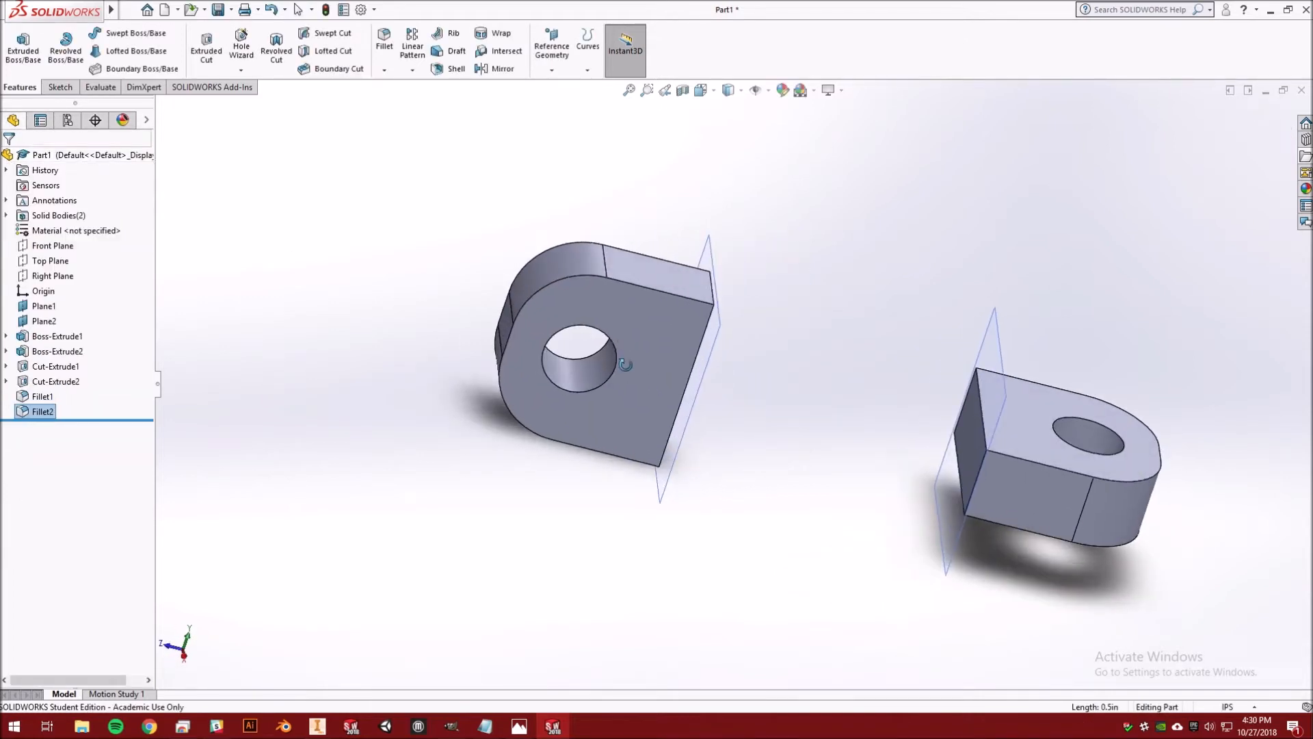
Step: Start a Lofted Boss/Base with the two blocks' facing inner end faces as profiles, following the twist in the hand sketch
{"action": "left_click", "coordinate": [516, 725]}
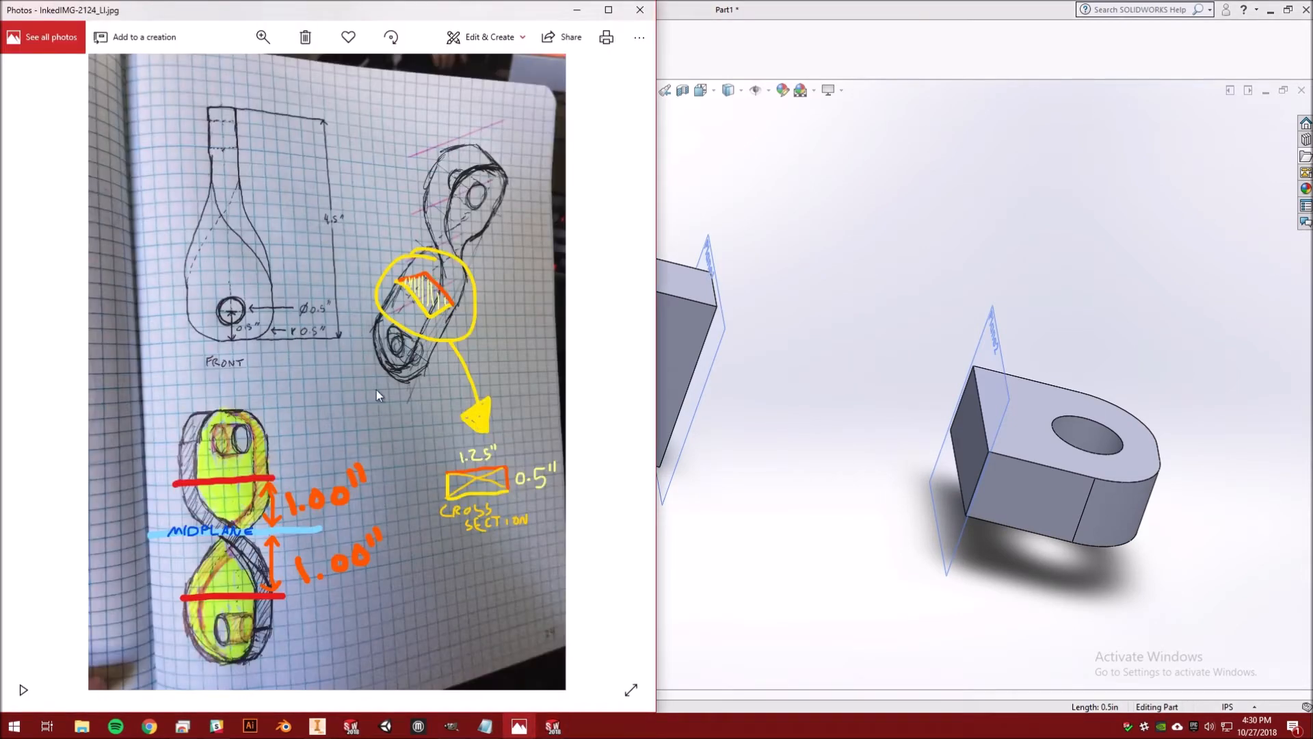
{"action": "left_click", "coordinate": [794, 10]}
{"action": "middle_click_drag", "start_coordinate": [986, 465], "coordinate": [638, 358]}
{"action": "middle_click_drag", "start_coordinate": [938, 454], "coordinate": [633, 384]}
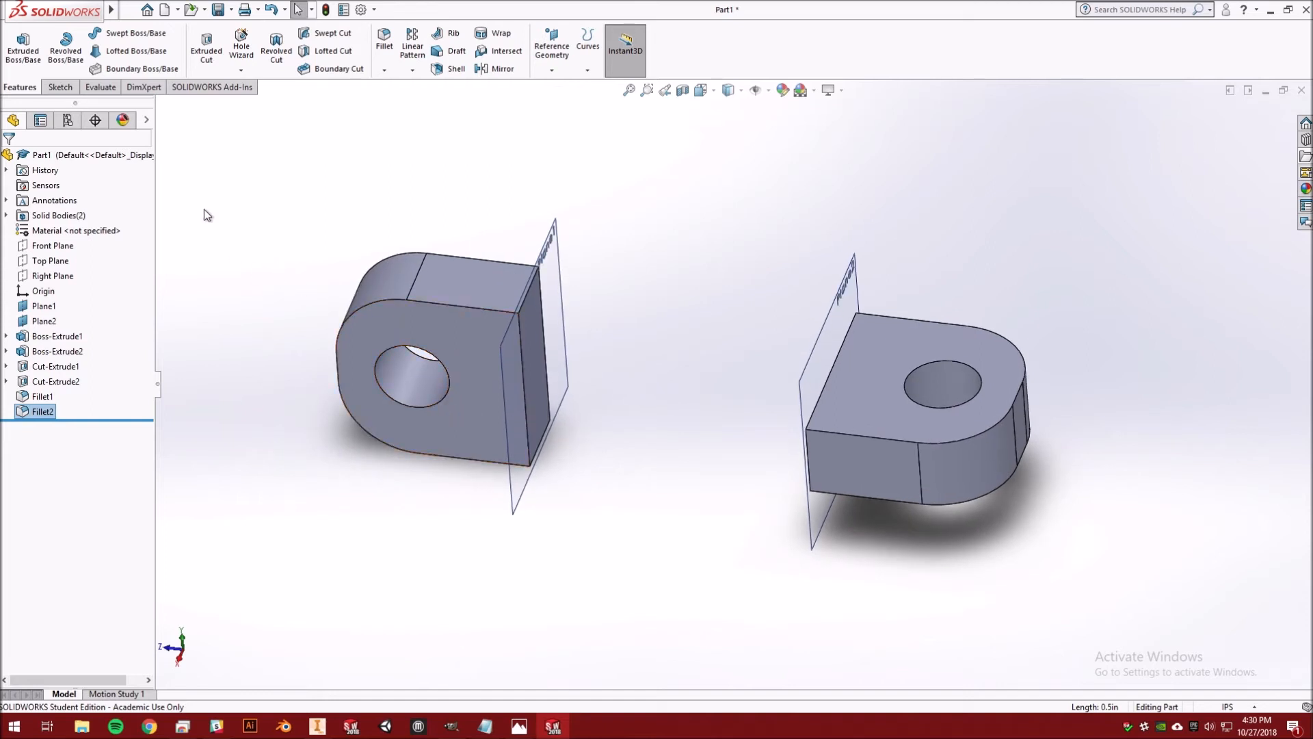
{"action": "middle_click_drag", "start_coordinate": [745, 460], "coordinate": [725, 410]}
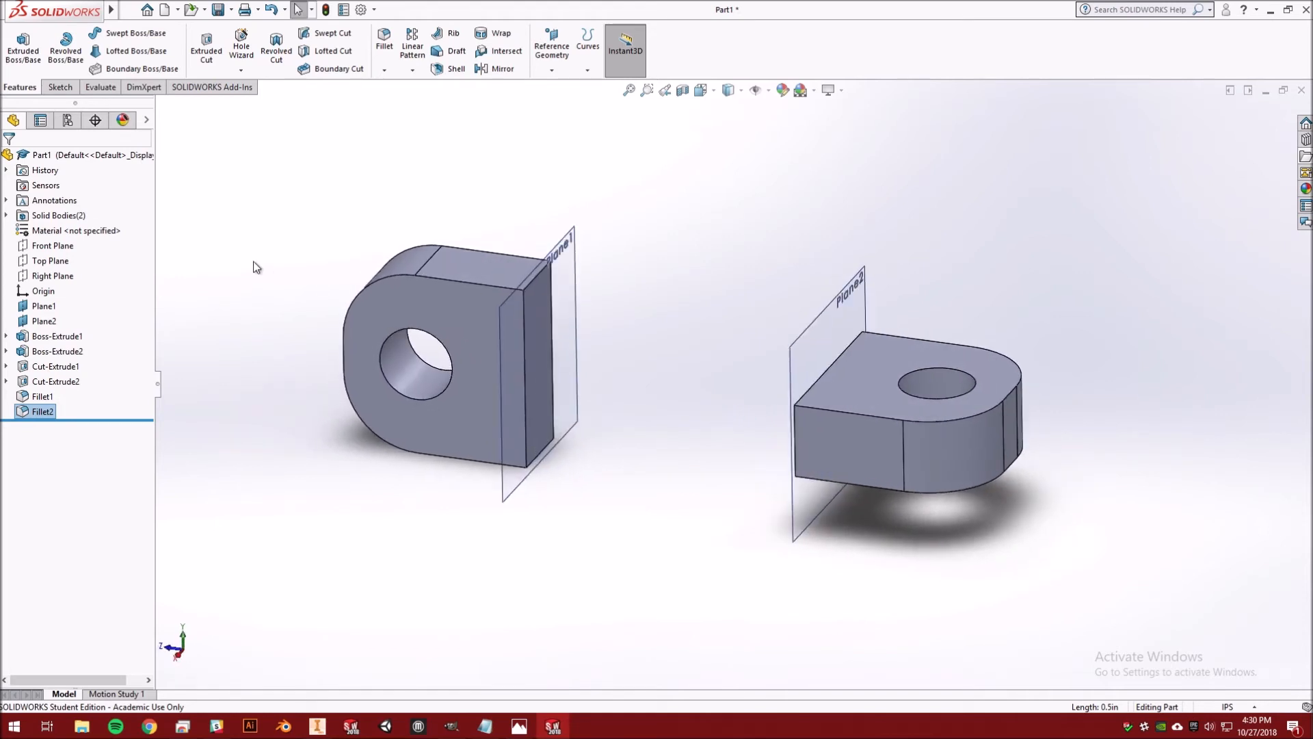
{"action": "left_click", "coordinate": [116, 54]}
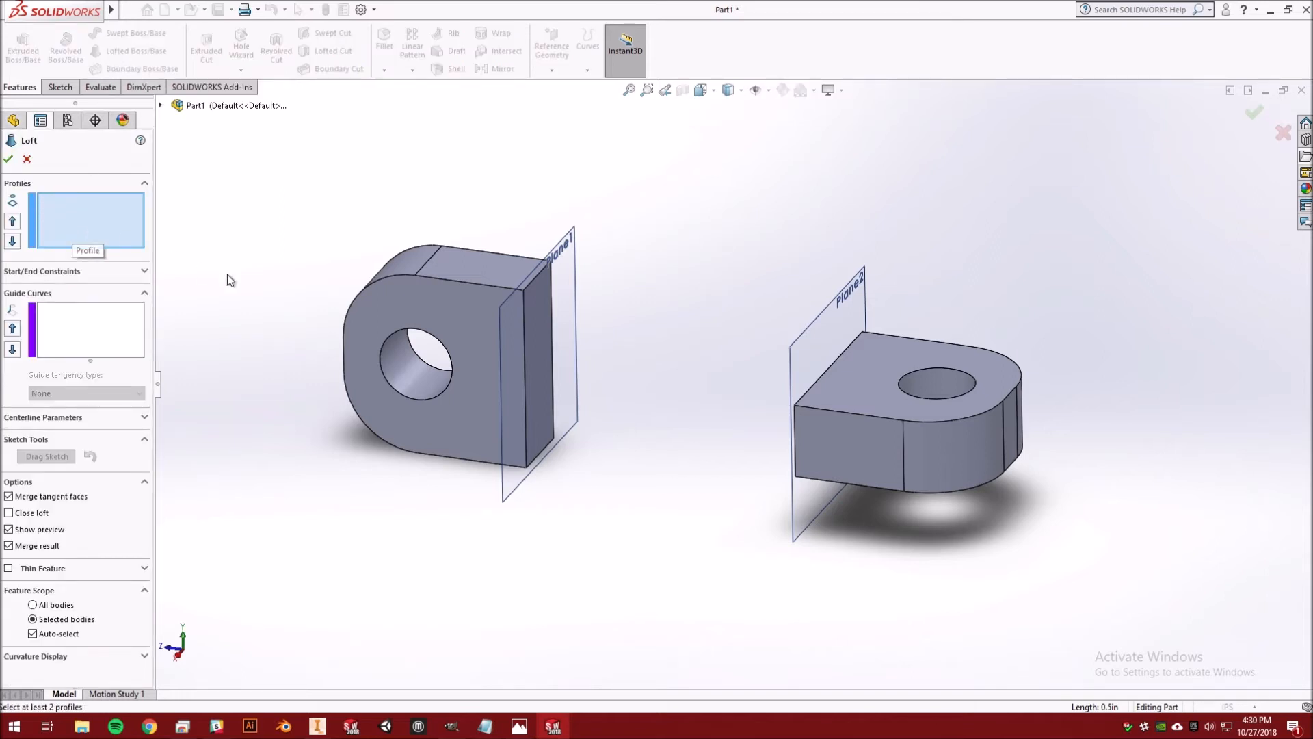
{"action": "middle_click_drag", "start_coordinate": [535, 338], "coordinate": [554, 455]}
{"action": "left_click", "coordinate": [587, 331]}
{"action": "left_click", "coordinate": [819, 399]}
{"action": "mouse_move", "coordinate": [780, 373]}
{"action": "middle_mouse_down"}
{"action": "mouse_move", "coordinate": [827, 347]}
{"action": "mouse_move", "coordinate": [692, 455]}
{"action": "mouse_move", "coordinate": [550, 462]}
{"action": "middle_mouse_up"}
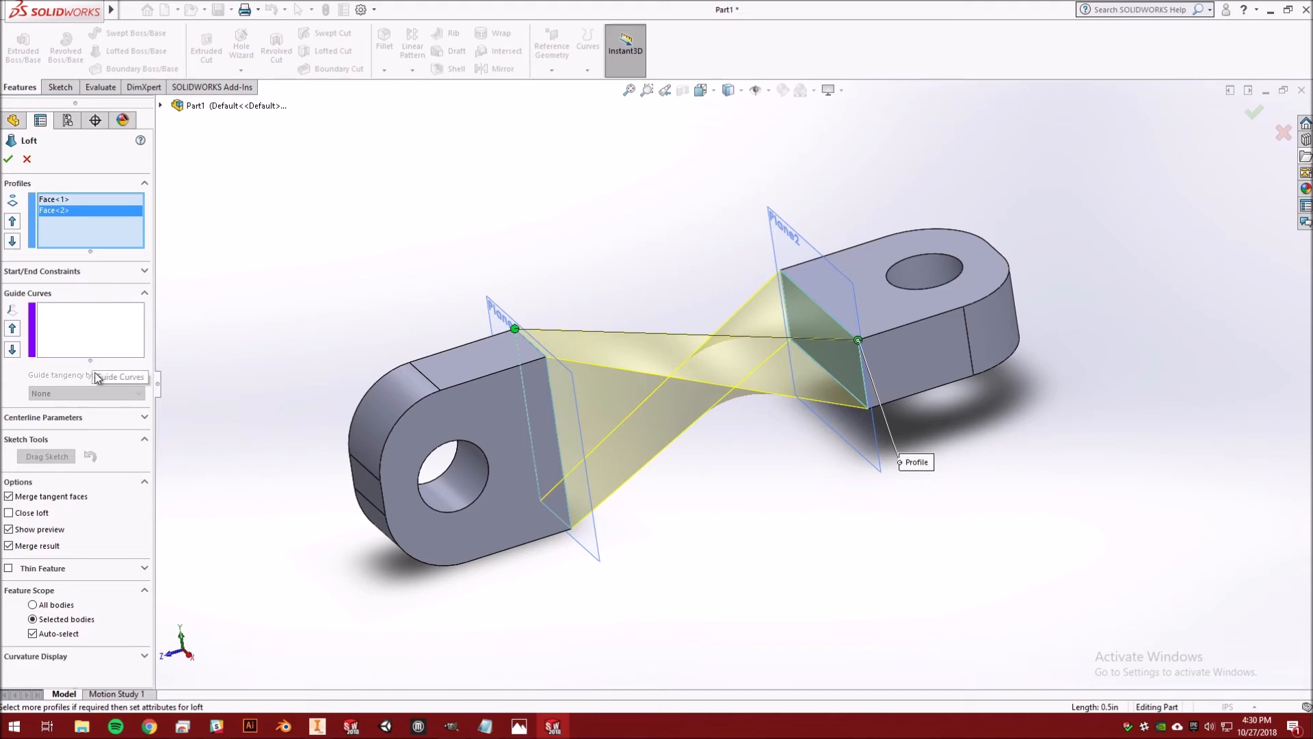
Step: Set the loft's start constraint to Tangency To Face, at the profile on the upright block
{"action": "left_click", "coordinate": [52, 273]}
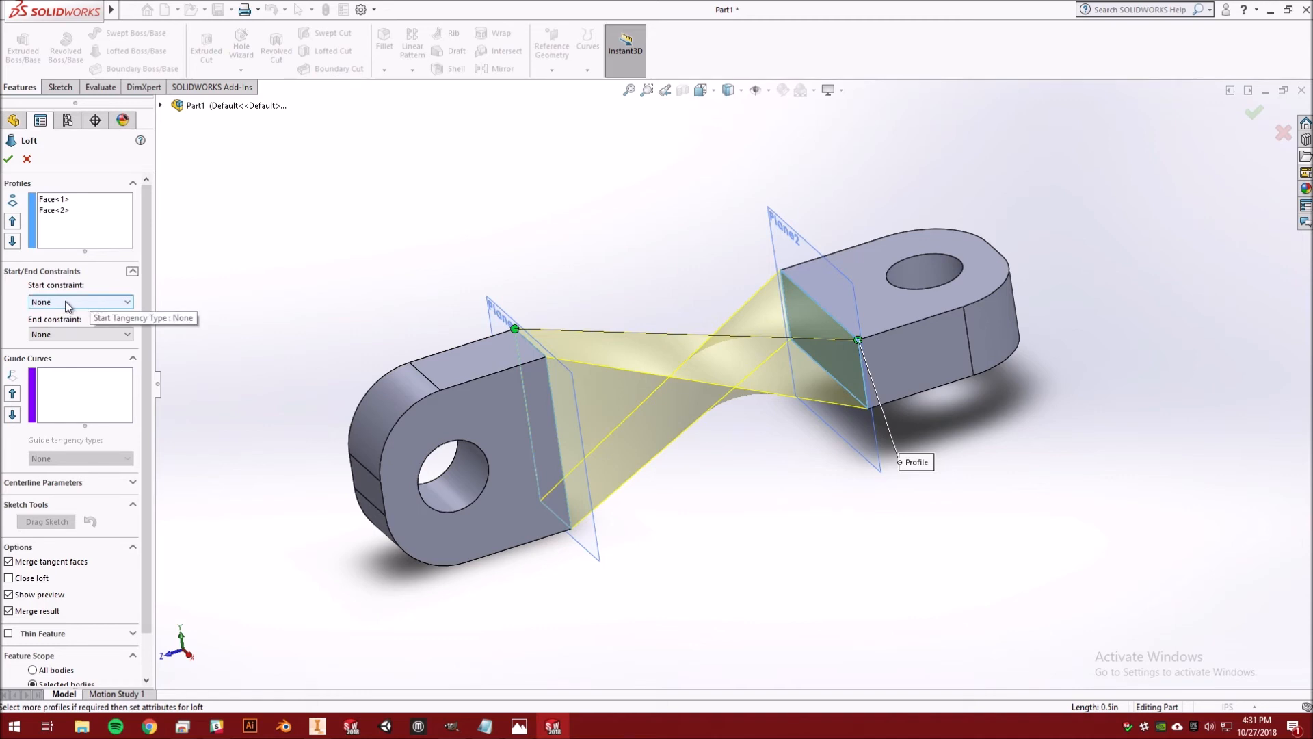
{"action": "middle_click_drag", "start_coordinate": [575, 537], "coordinate": [601, 349]}
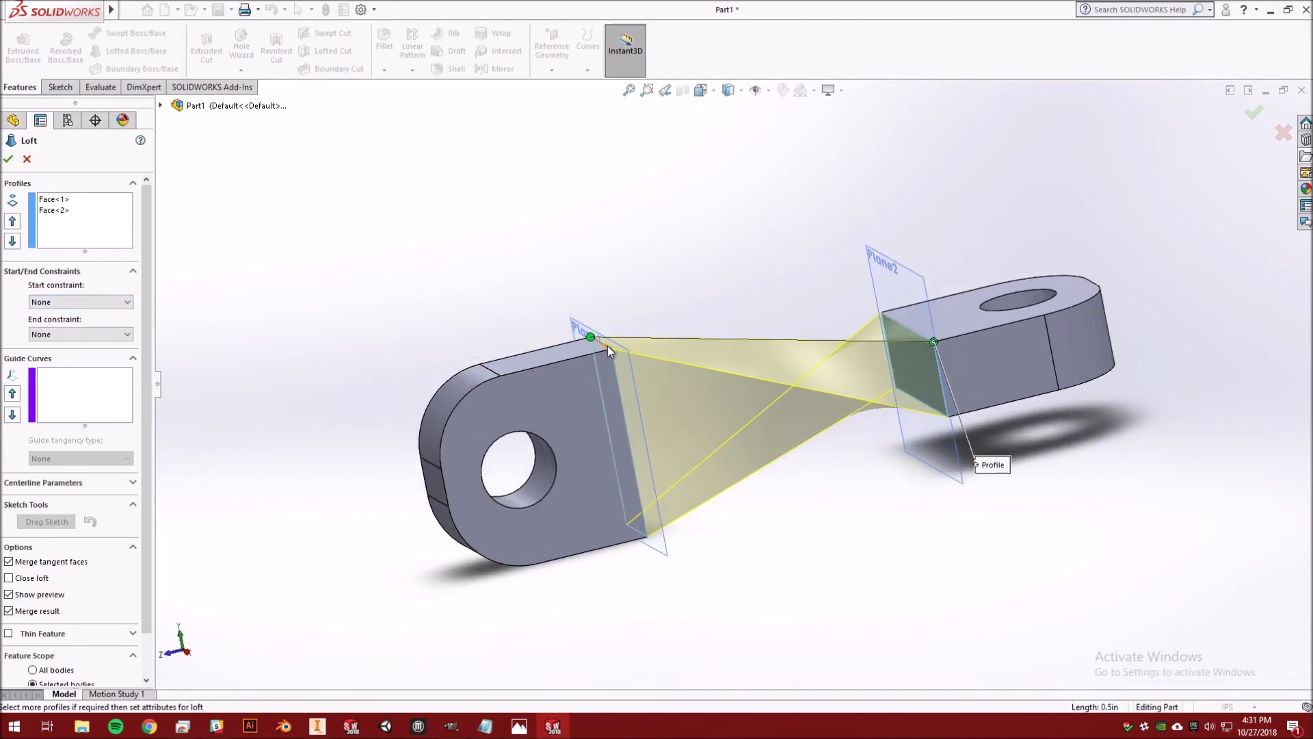
{"action": "scroll", "coordinate": [600, 350], "scroll_direction": "down", "scroll_amount": 1}
{"action": "scroll", "coordinate": [636, 370], "scroll_direction": "down", "scroll_amount": 10}
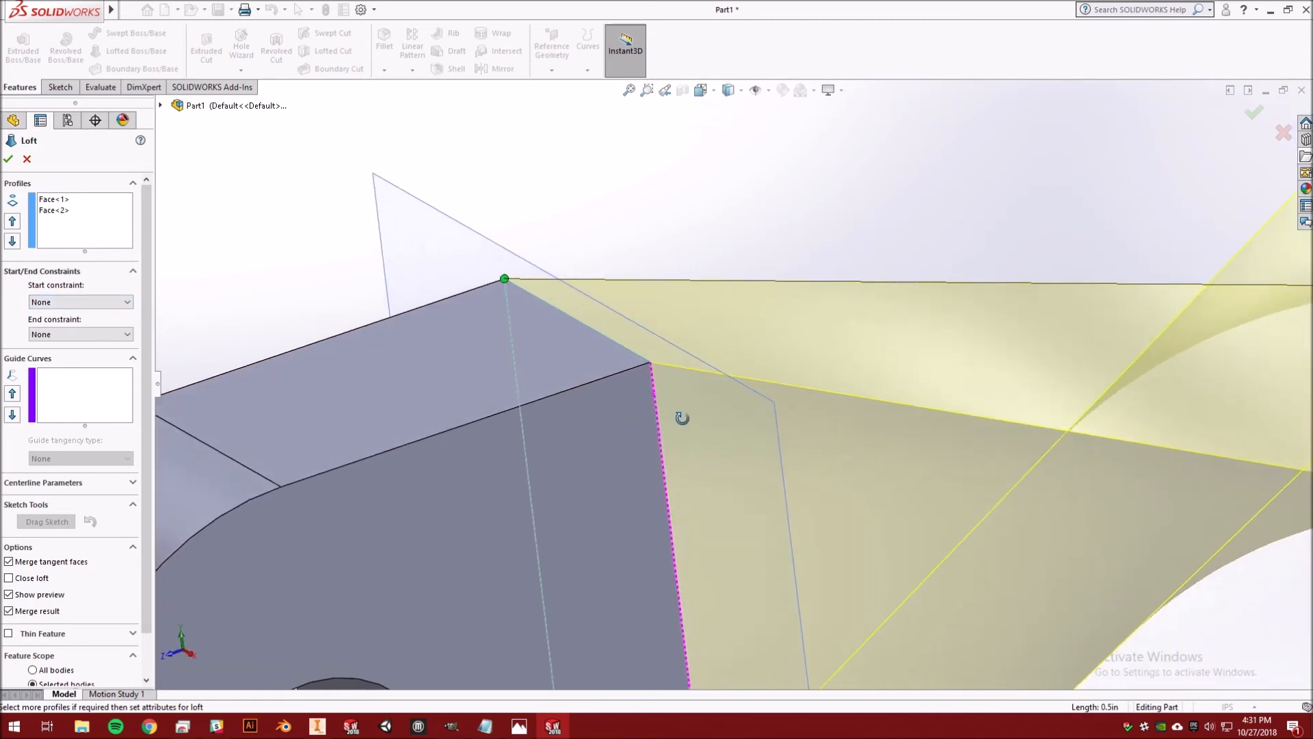
{"action": "middle_click_drag", "start_coordinate": [615, 443], "coordinate": [569, 426]}
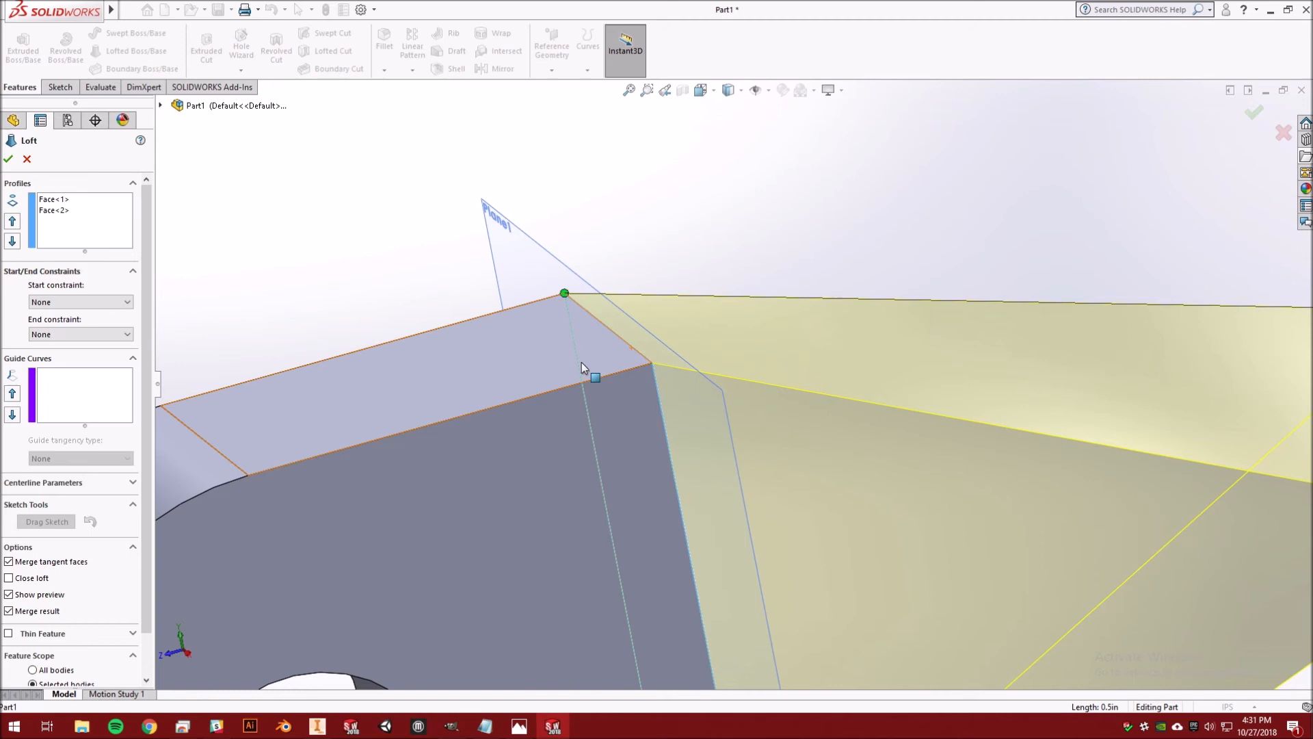
{"action": "scroll", "coordinate": [569, 397], "scroll_direction": "down", "scroll_amount": 2}
{"action": "scroll", "coordinate": [602, 381], "scroll_direction": "up", "scroll_amount": 8}
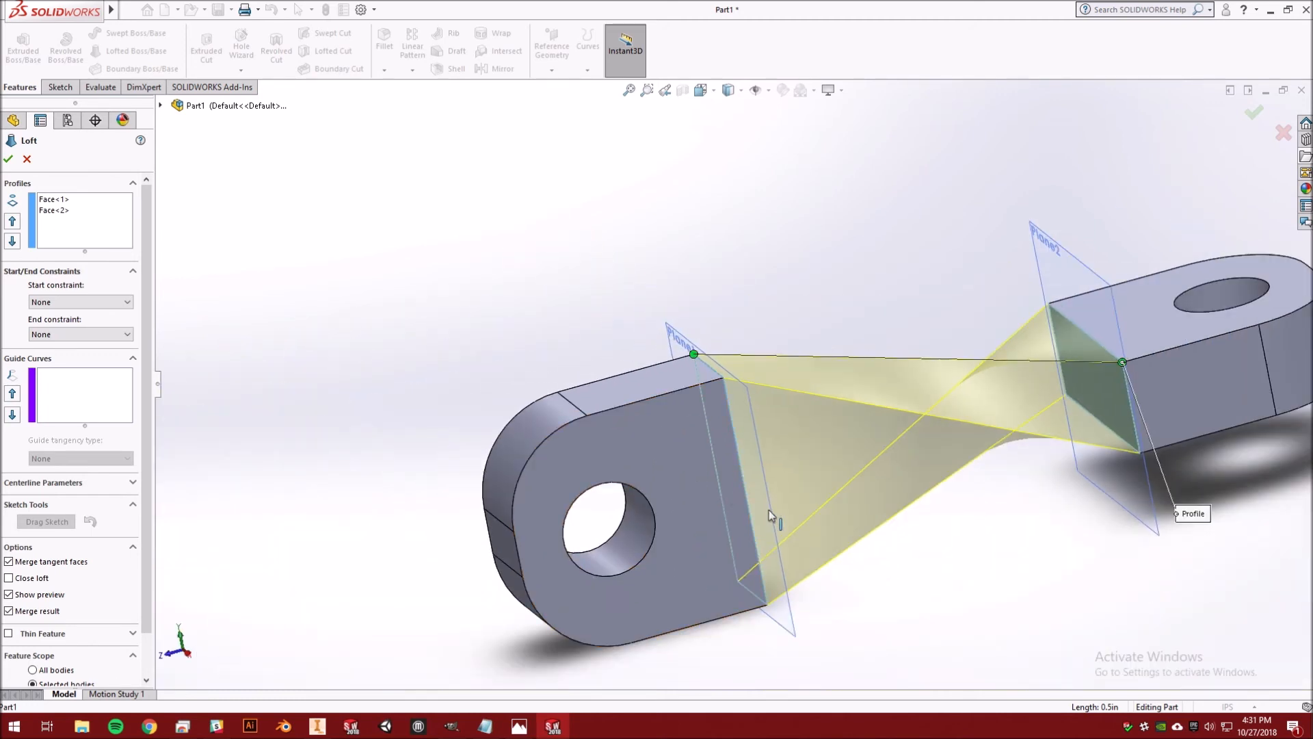
{"action": "scroll", "coordinate": [766, 511], "scroll_direction": "down", "scroll_amount": 2}
{"action": "left_click", "coordinate": [50, 303]}
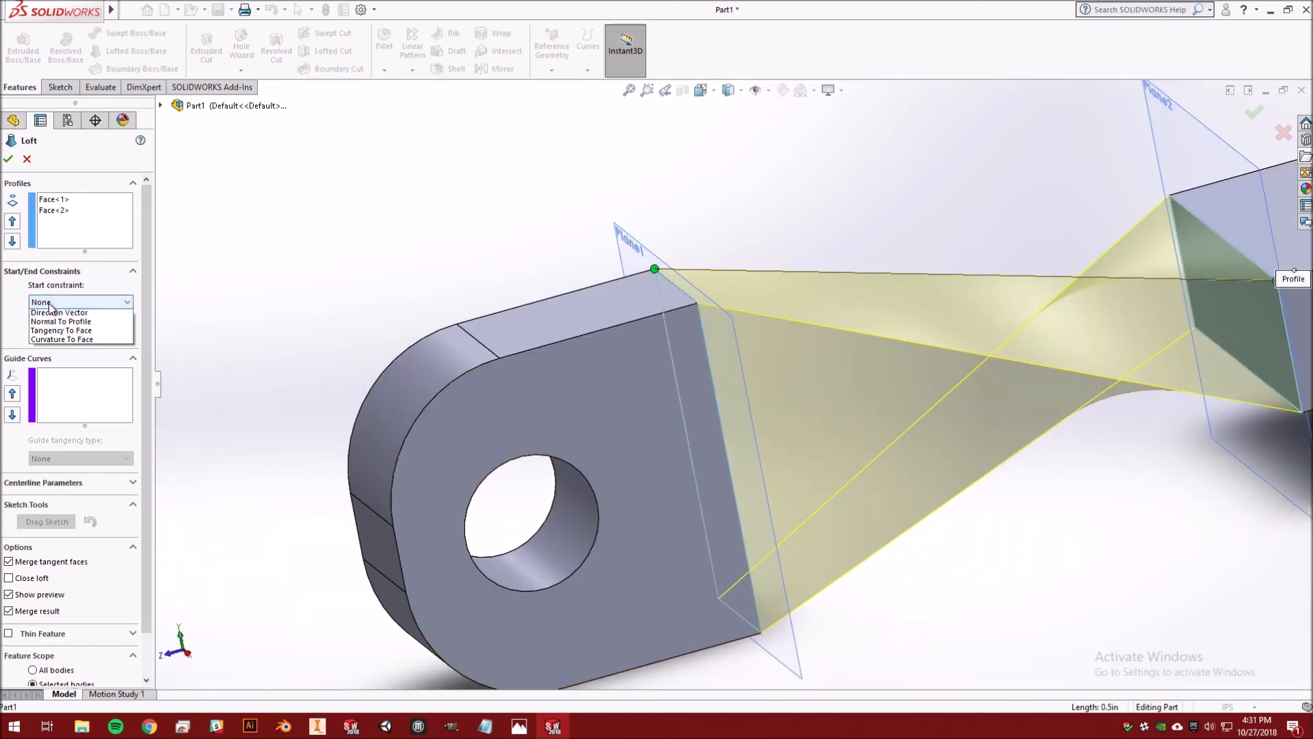
{"action": "left_click", "coordinate": [89, 341]}
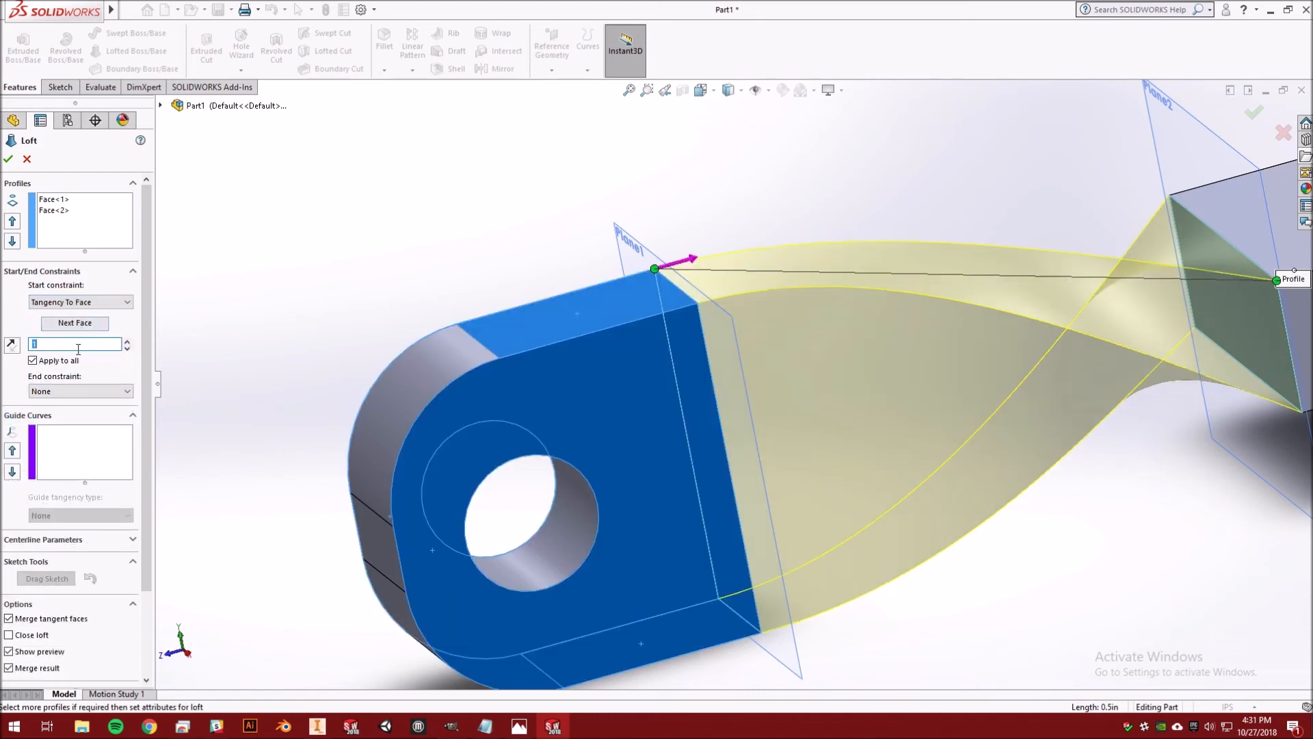
Step: Set the loft's end constraint to Tangency To Face at the flat block and accept the loft
{"action": "left_click", "coordinate": [76, 391]}
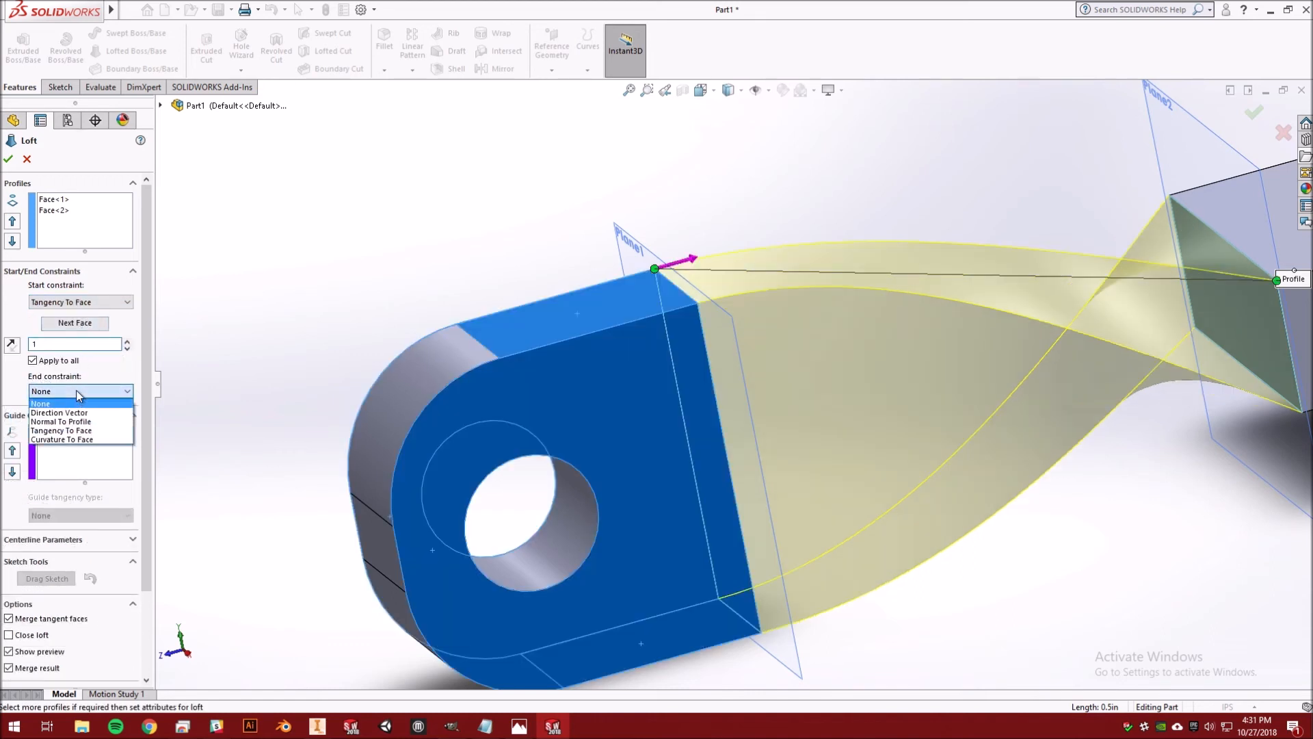
{"action": "left_click", "coordinate": [94, 431]}
{"action": "middle_click_drag", "start_coordinate": [474, 457], "coordinate": [1077, 380]}
{"action": "scroll", "coordinate": [1078, 380], "scroll_direction": "down", "scroll_amount": 5}
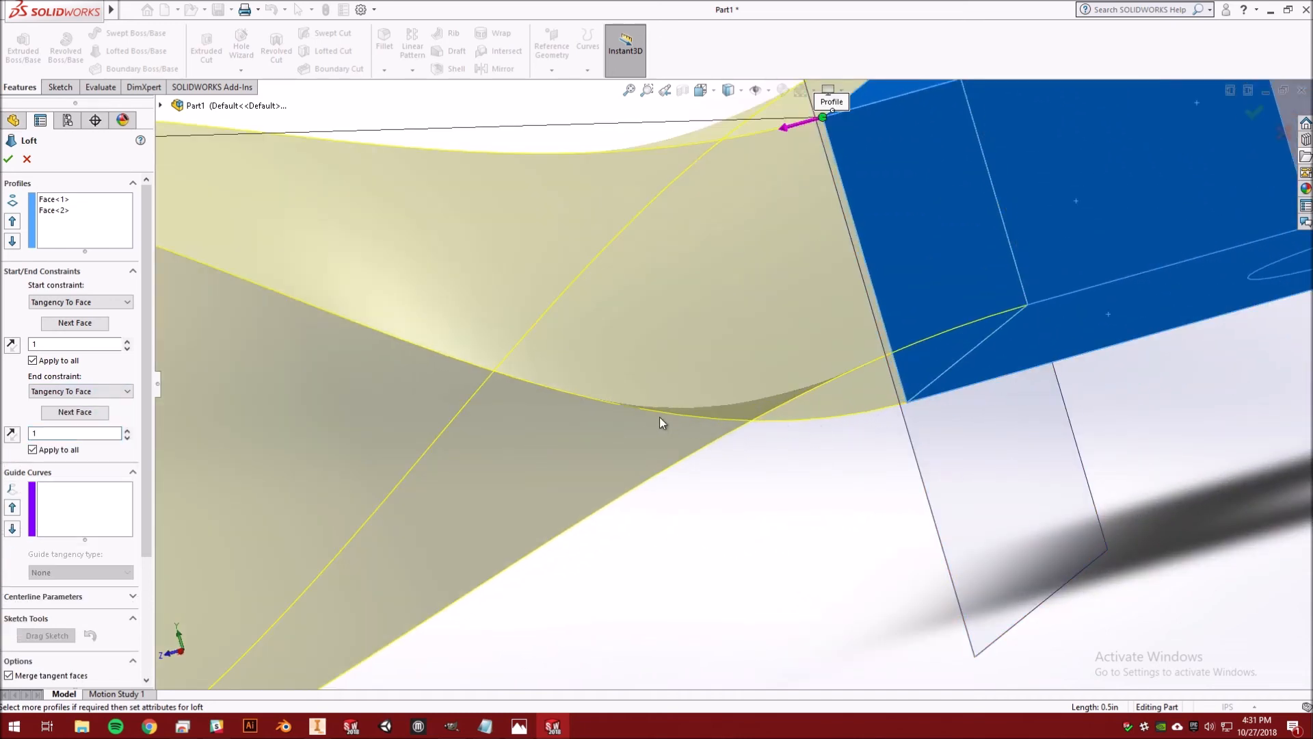
{"action": "scroll", "coordinate": [259, 251], "scroll_direction": "up", "scroll_amount": 10}
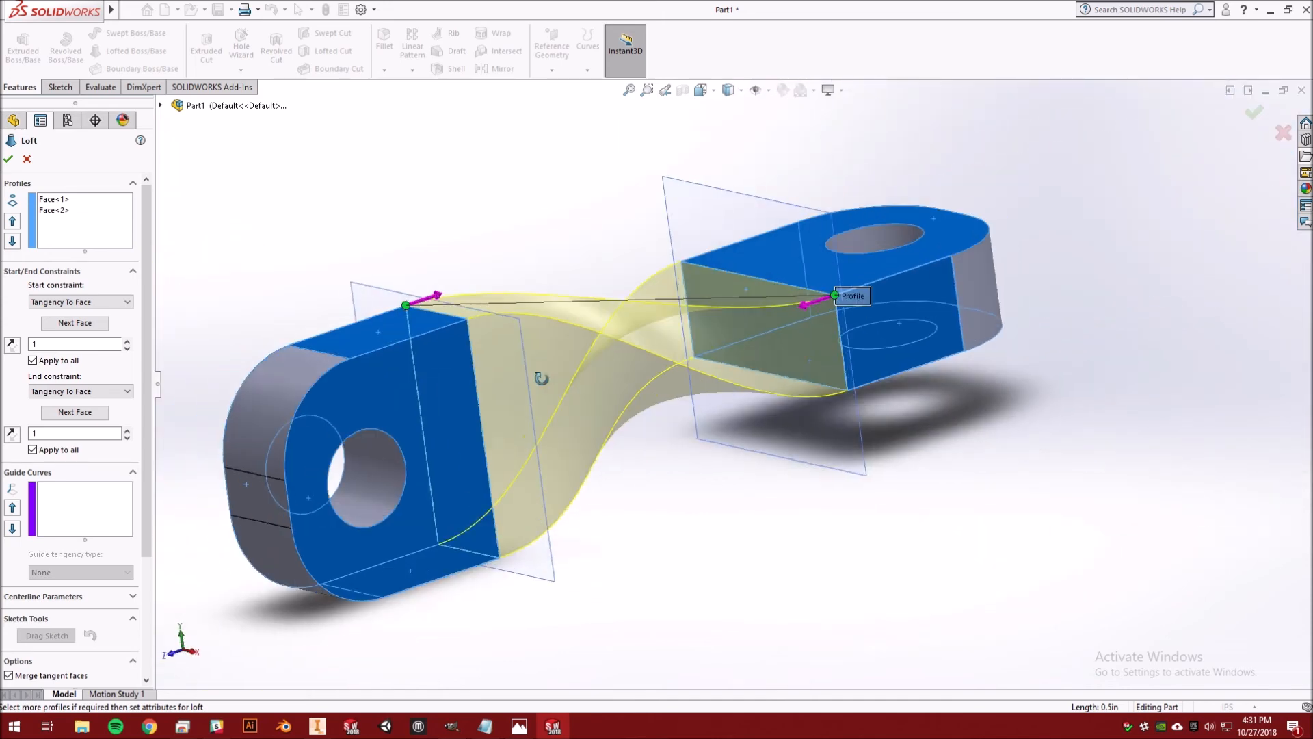
{"action": "scroll", "coordinate": [654, 368], "scroll_direction": "up", "scroll_amount": 2}
{"action": "left_click", "coordinate": [1252, 113]}
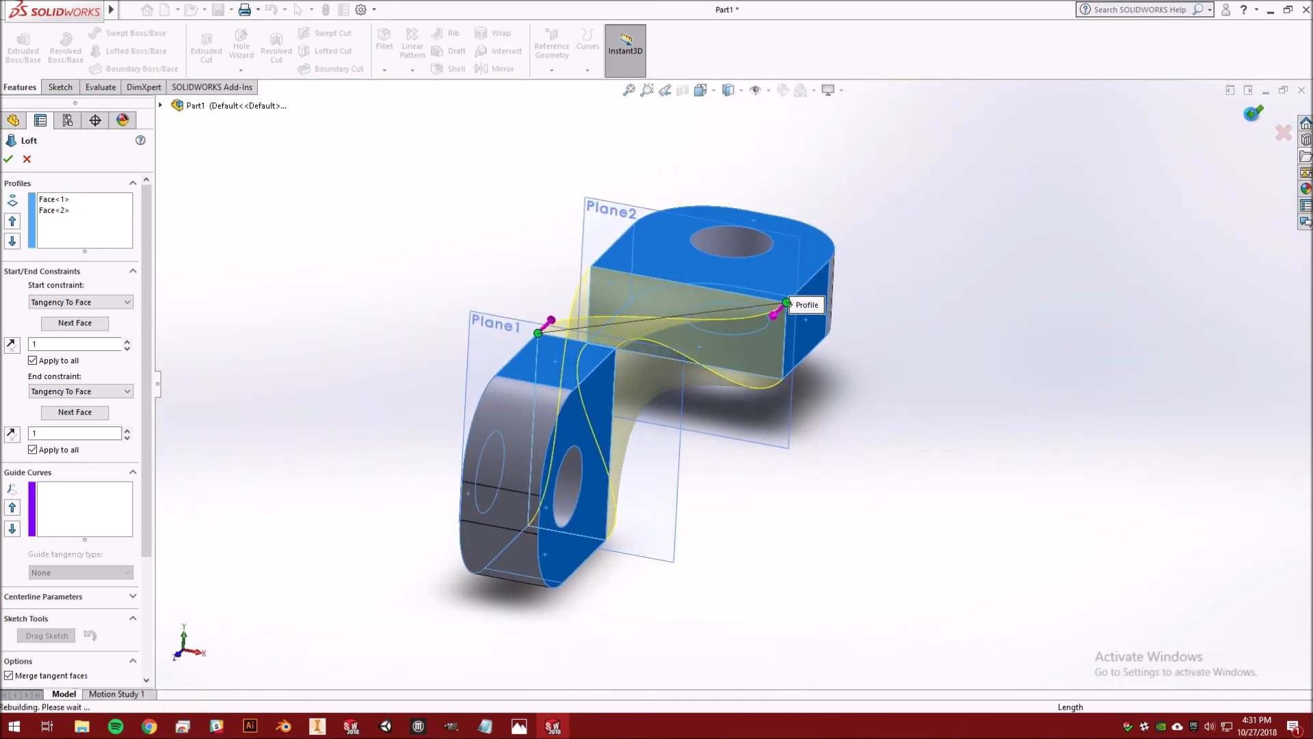
Step: Inspect the lofted link from the other side and compare it with the hand sketch in Photos, returning to SOLIDWORKS
{"action": "middle_click_drag", "start_coordinate": [780, 260], "coordinate": [702, 325]}
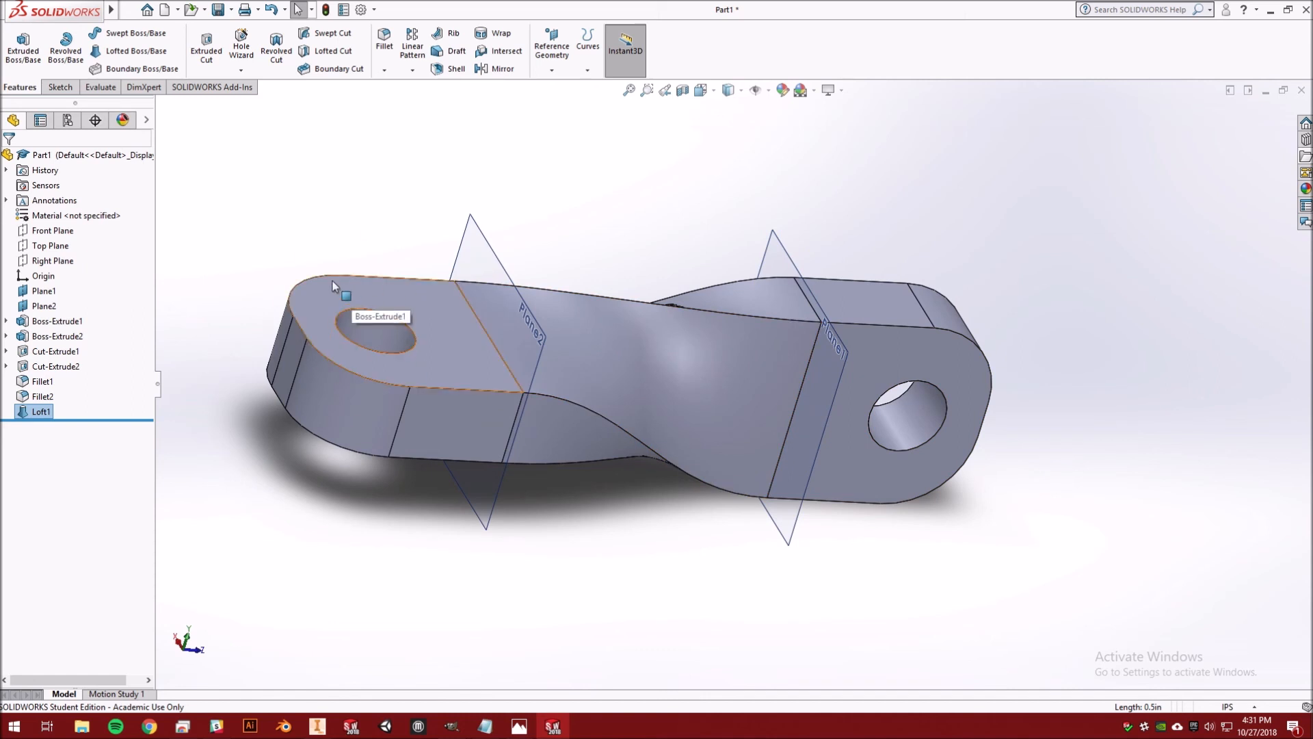
{"action": "left_click", "coordinate": [519, 726]}
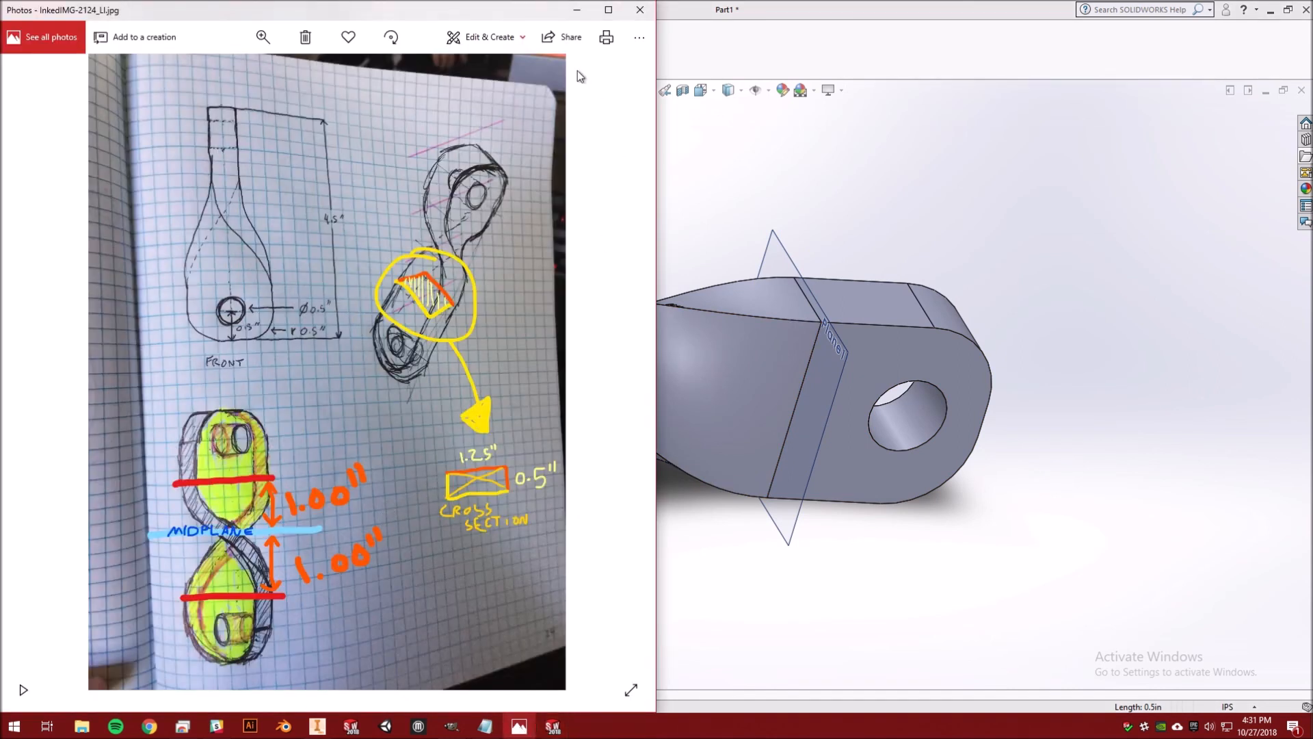
{"action": "left_click", "coordinate": [687, 13]}
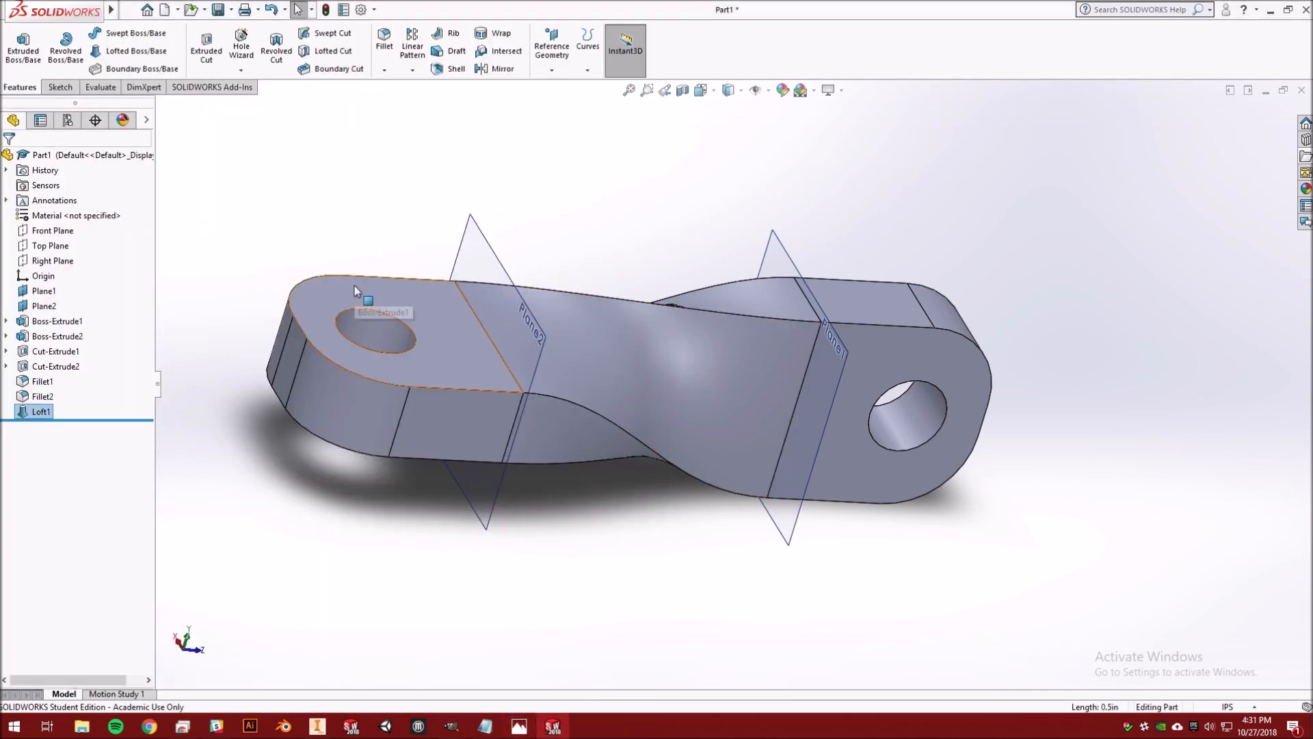